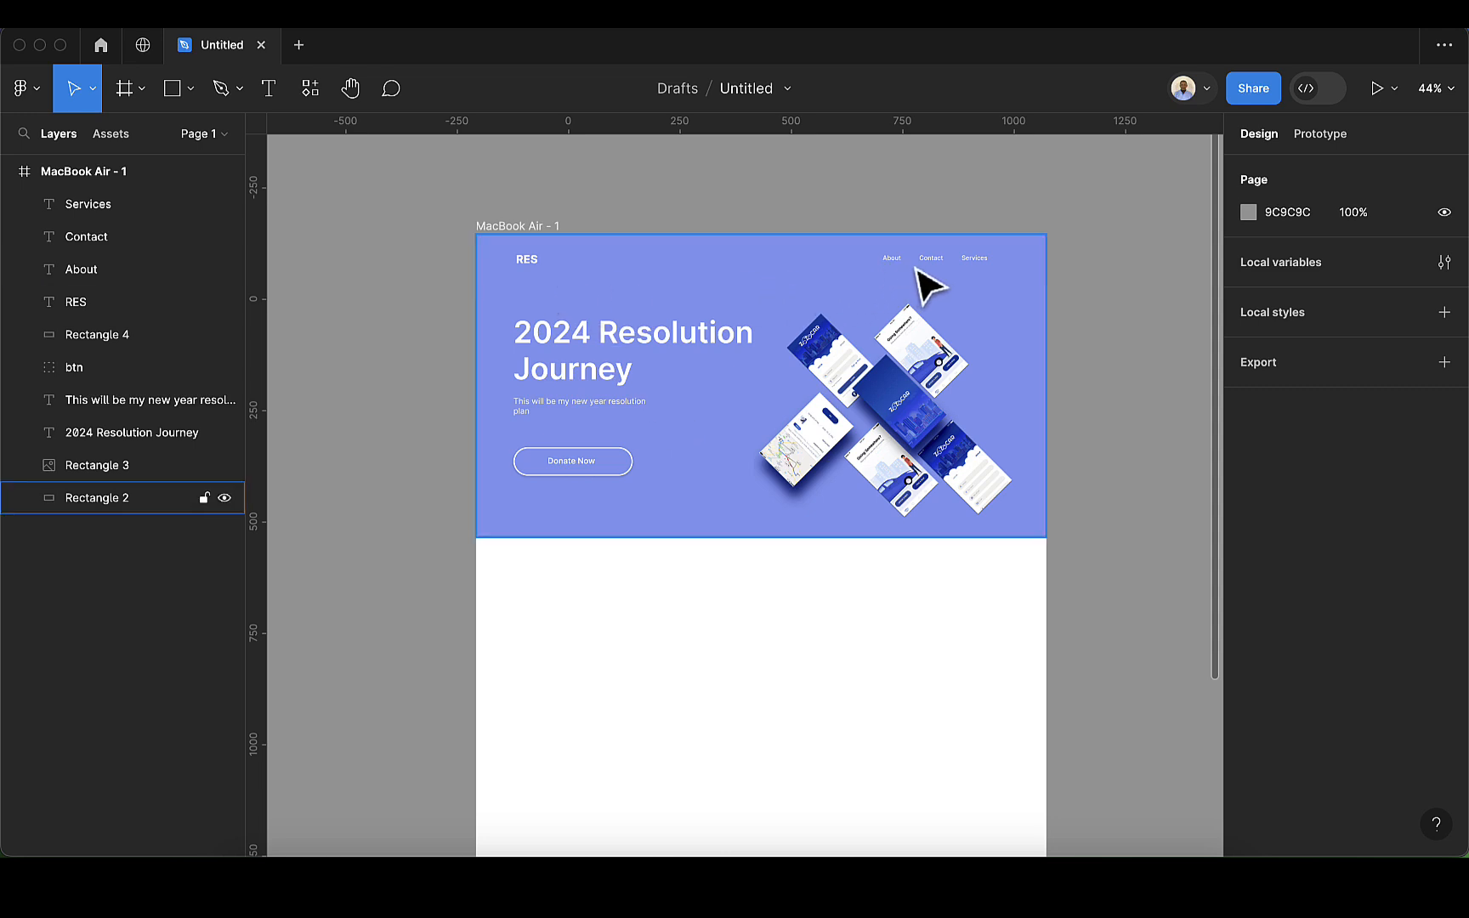
Step: Group the About, Contact and Services links, and group that set with the RES logo into one navigation group
click(968, 258)
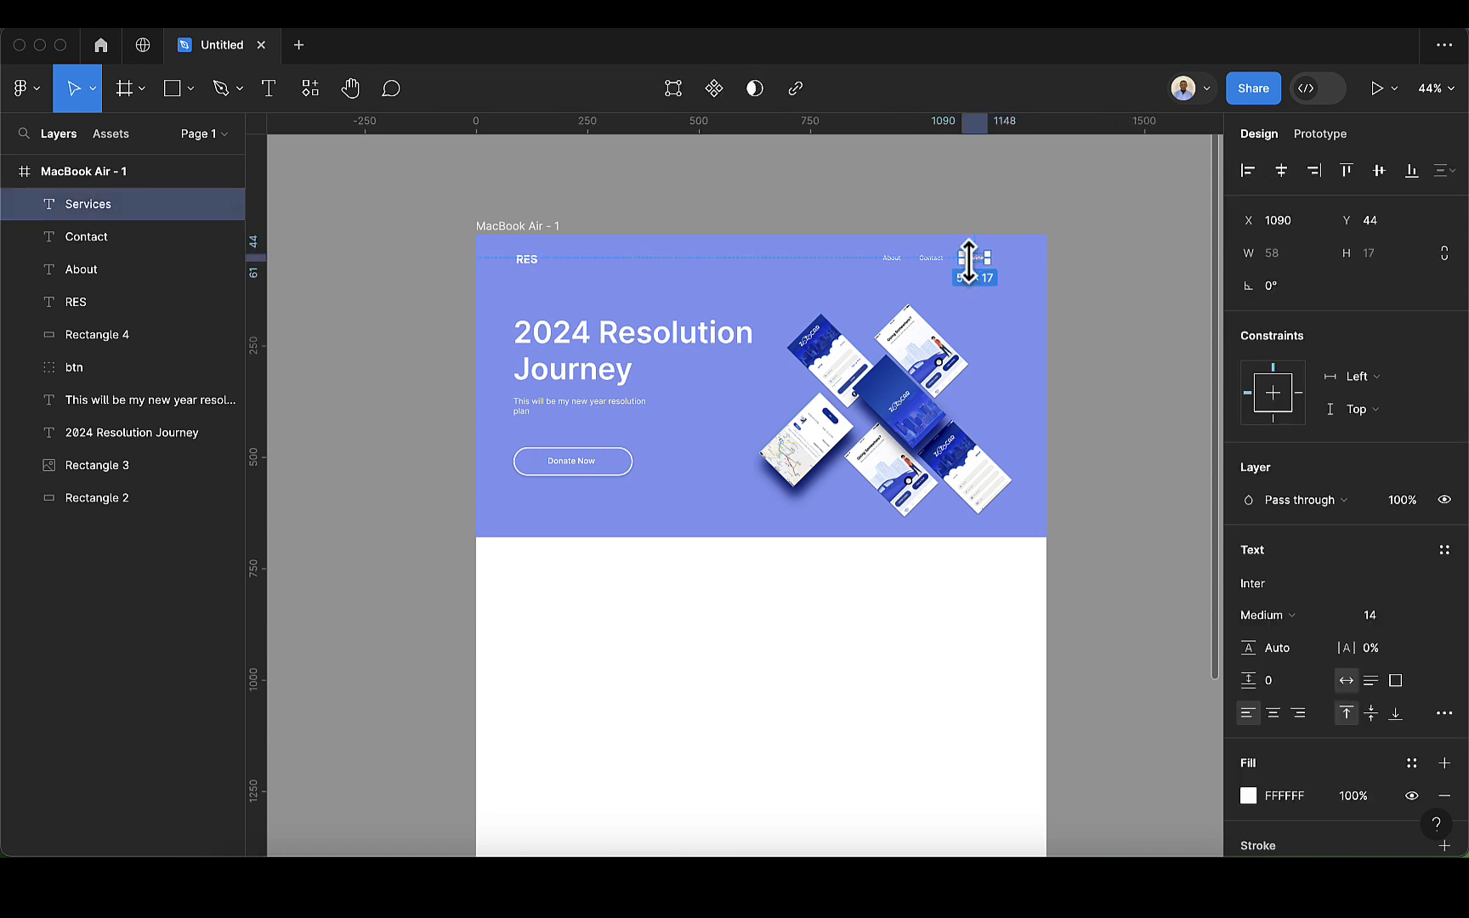
shift+click(935, 260)
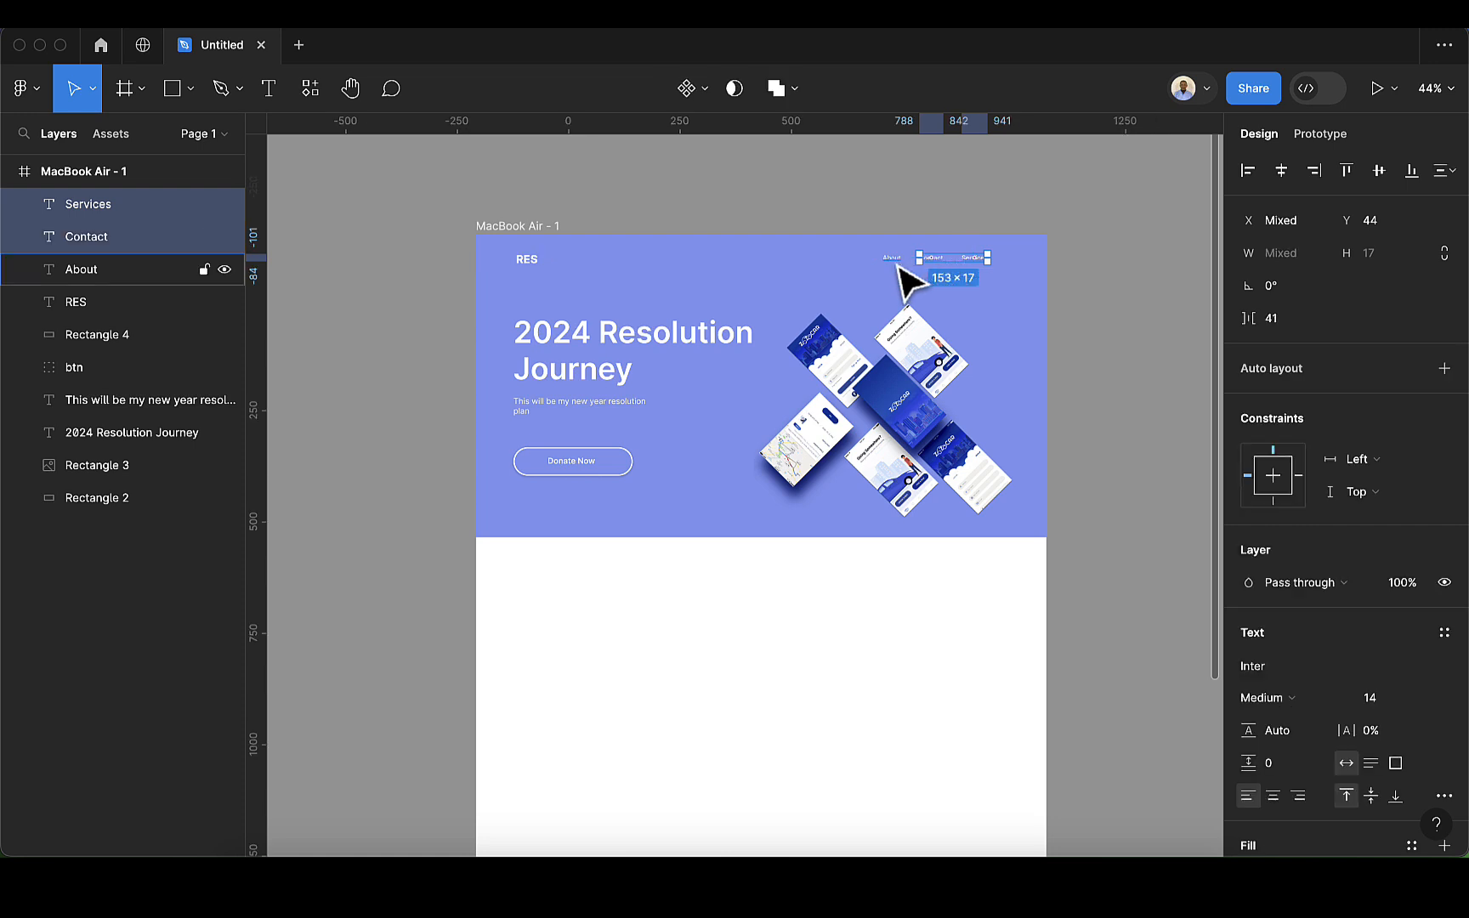
shift+click(898, 264)
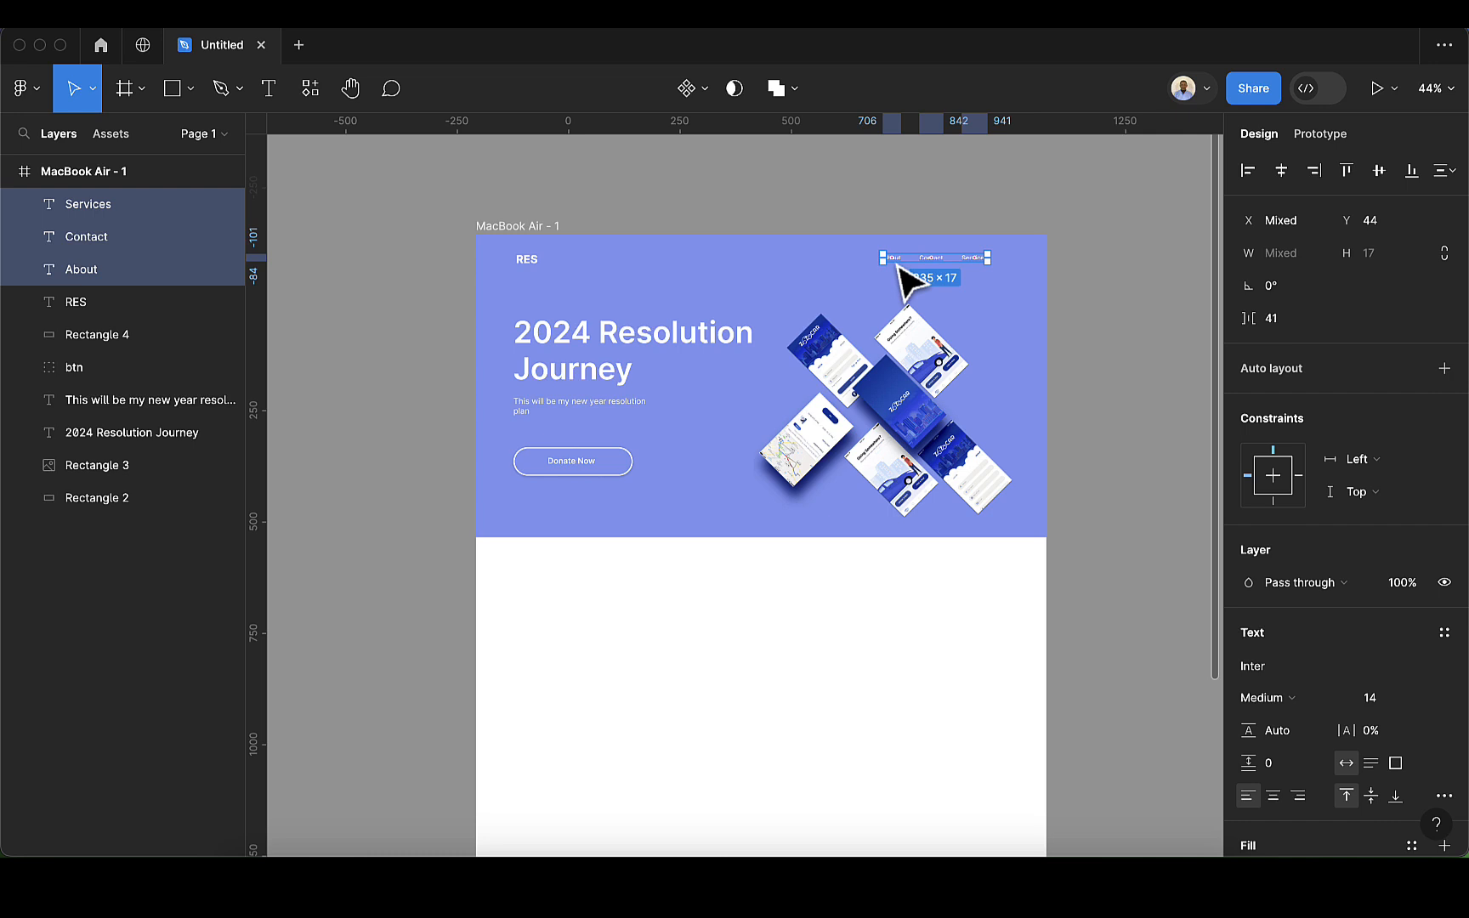
key(super+g)
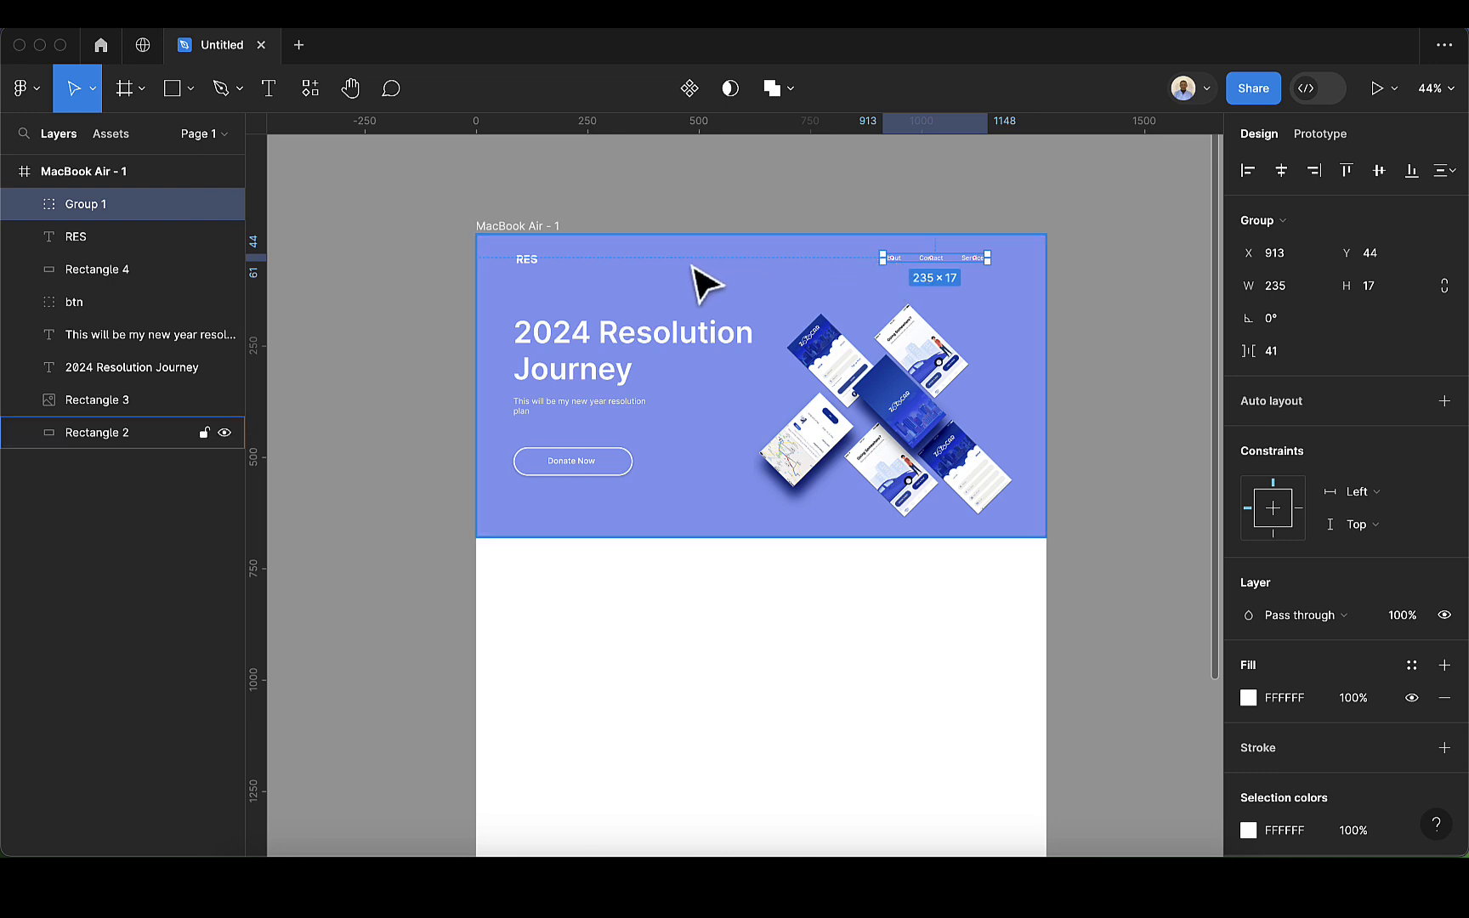
shift+click(532, 267)
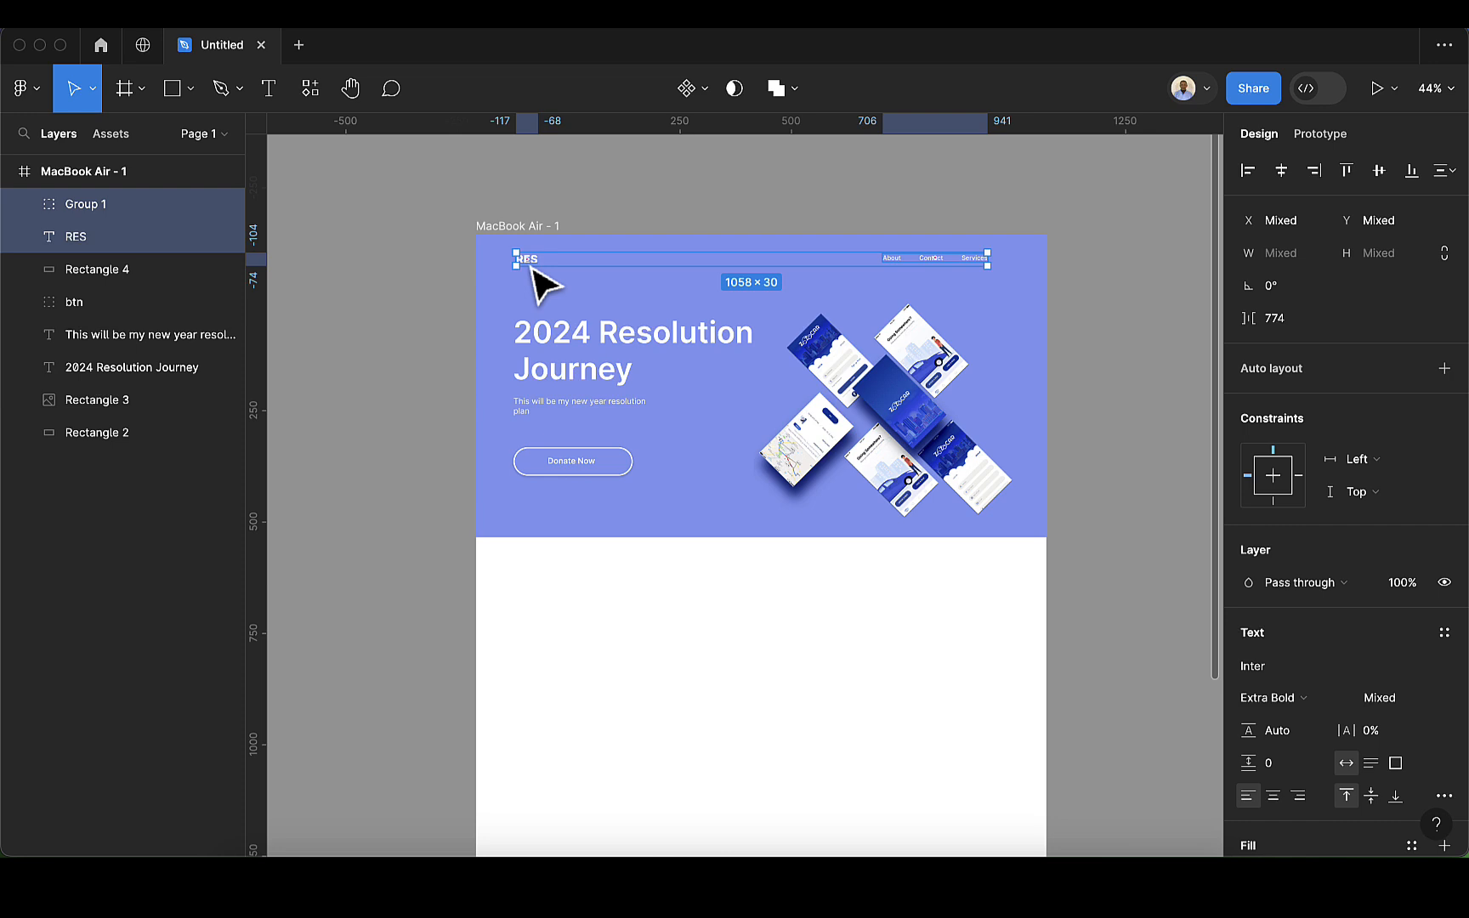
key(super+g)
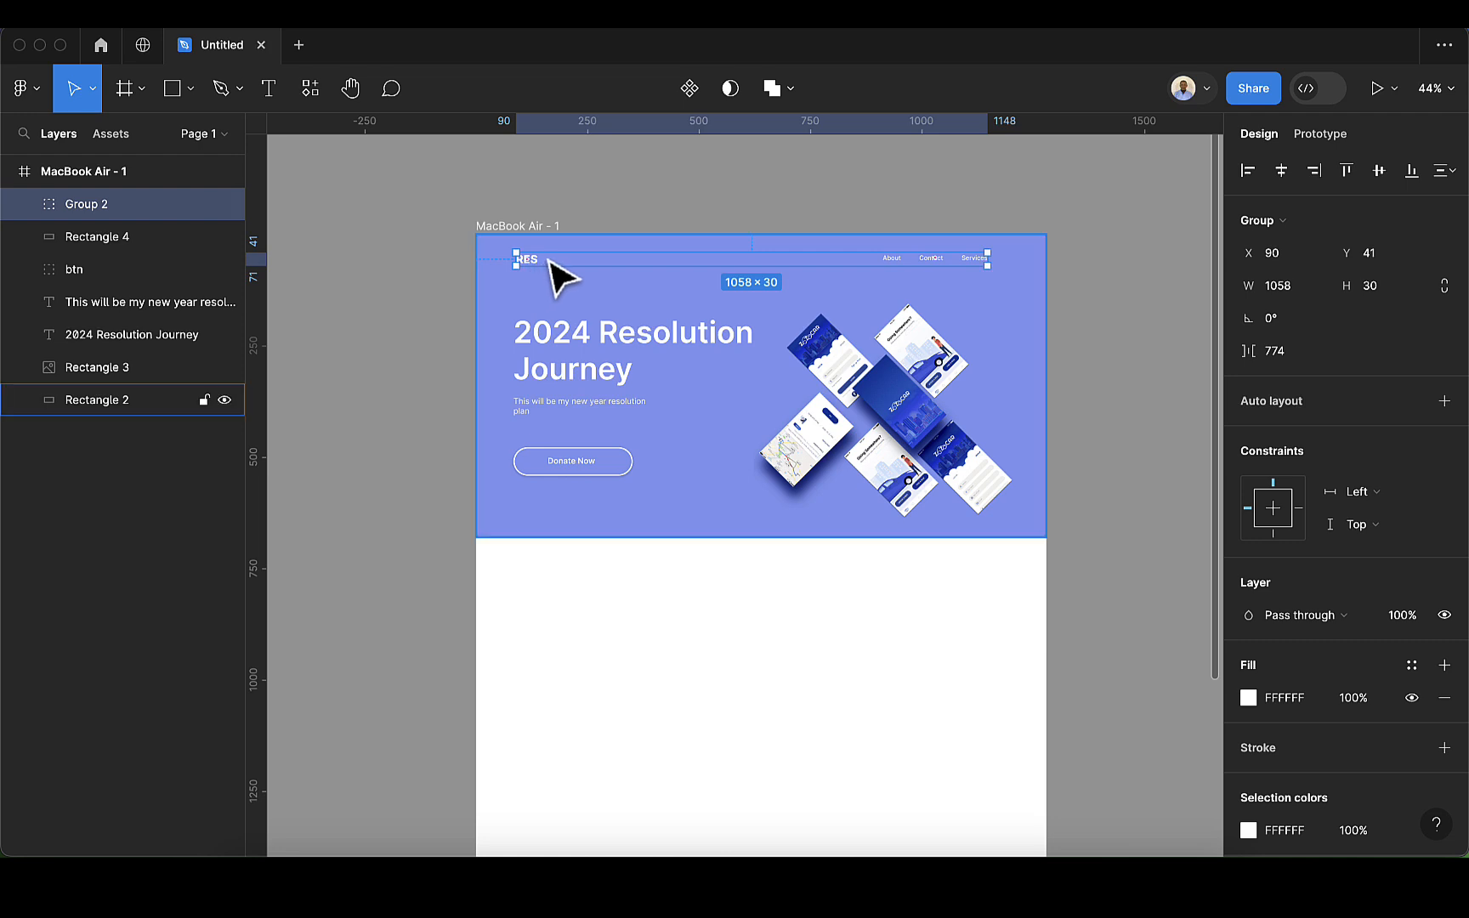
Step: Group the "2024 Resolution Journey" heading, its subtitle and the Donate Now button together
click(561, 338)
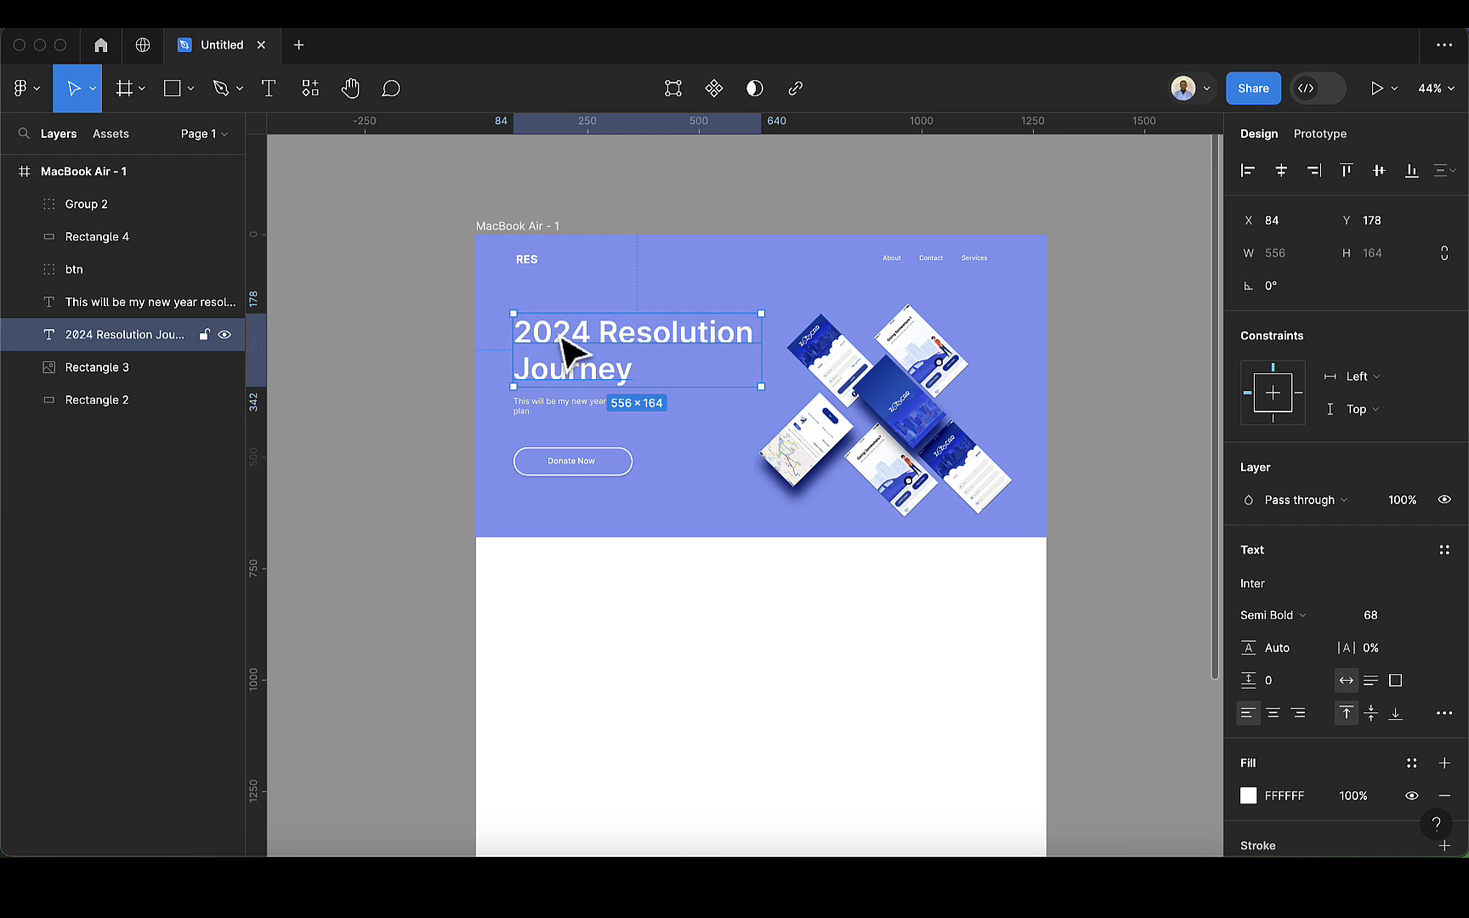
shift+click(548, 401)
shift+click(561, 472)
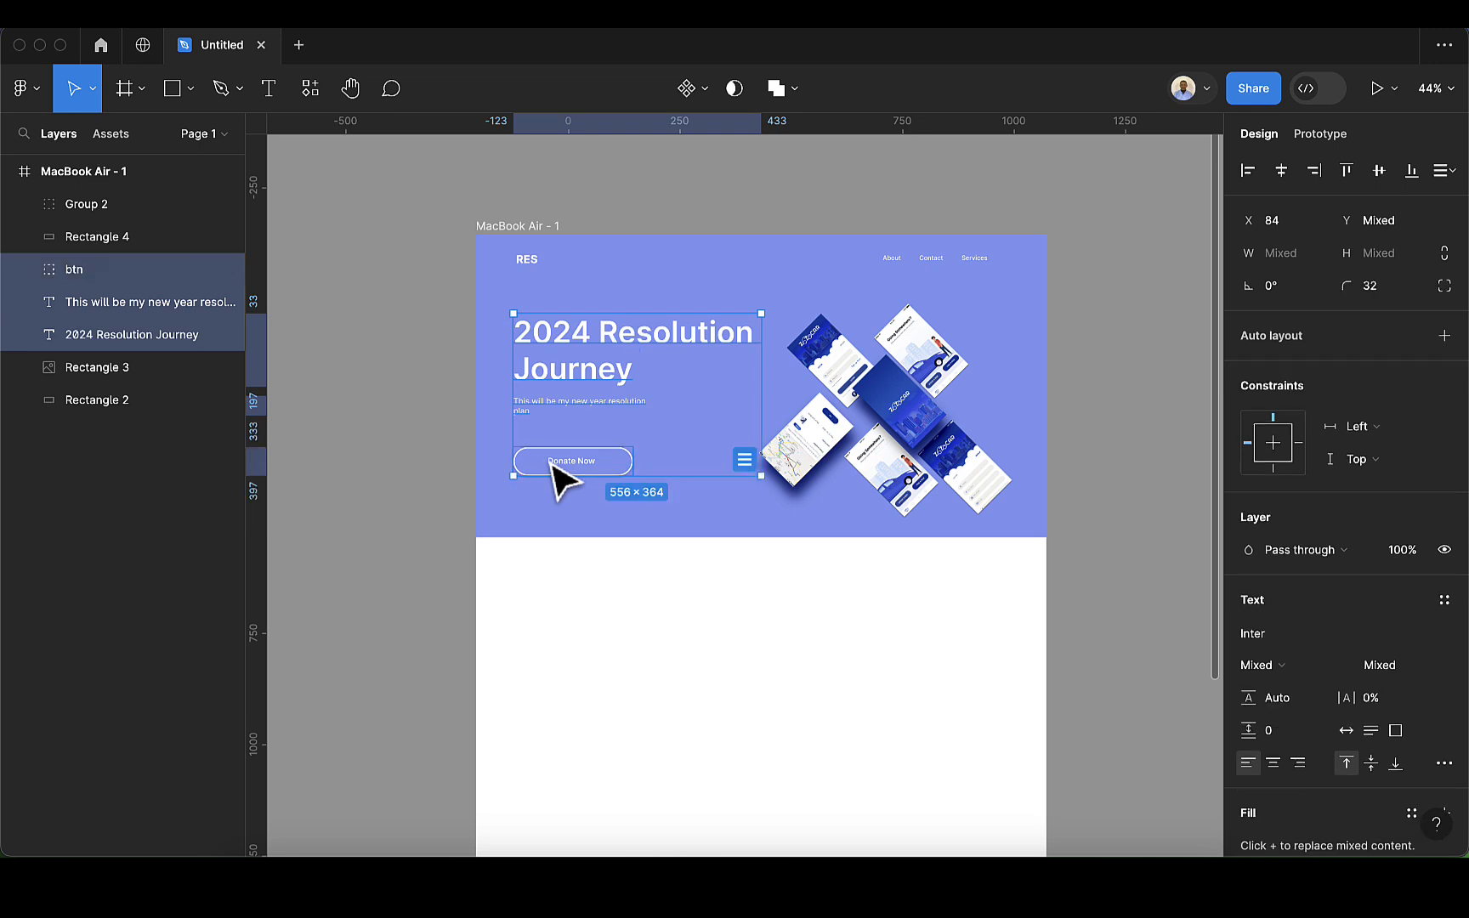
key(super+g)
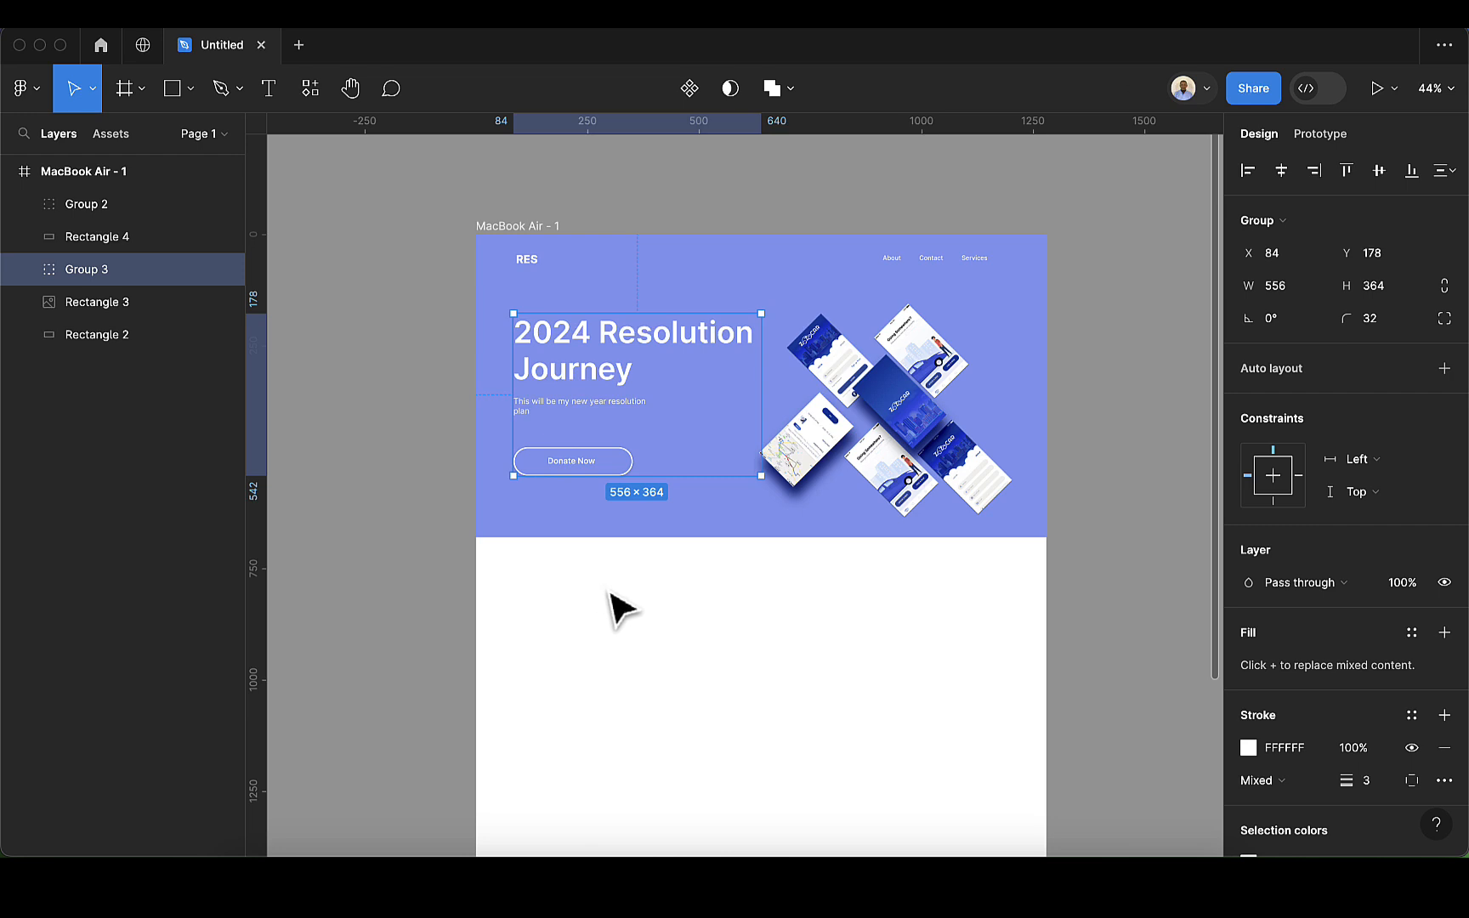
Step: Draw a rectangle about 319 × 177 in the white area below the hero section, roughly aligned with the hero text's left edge
scroll(611, 594, down, 1)
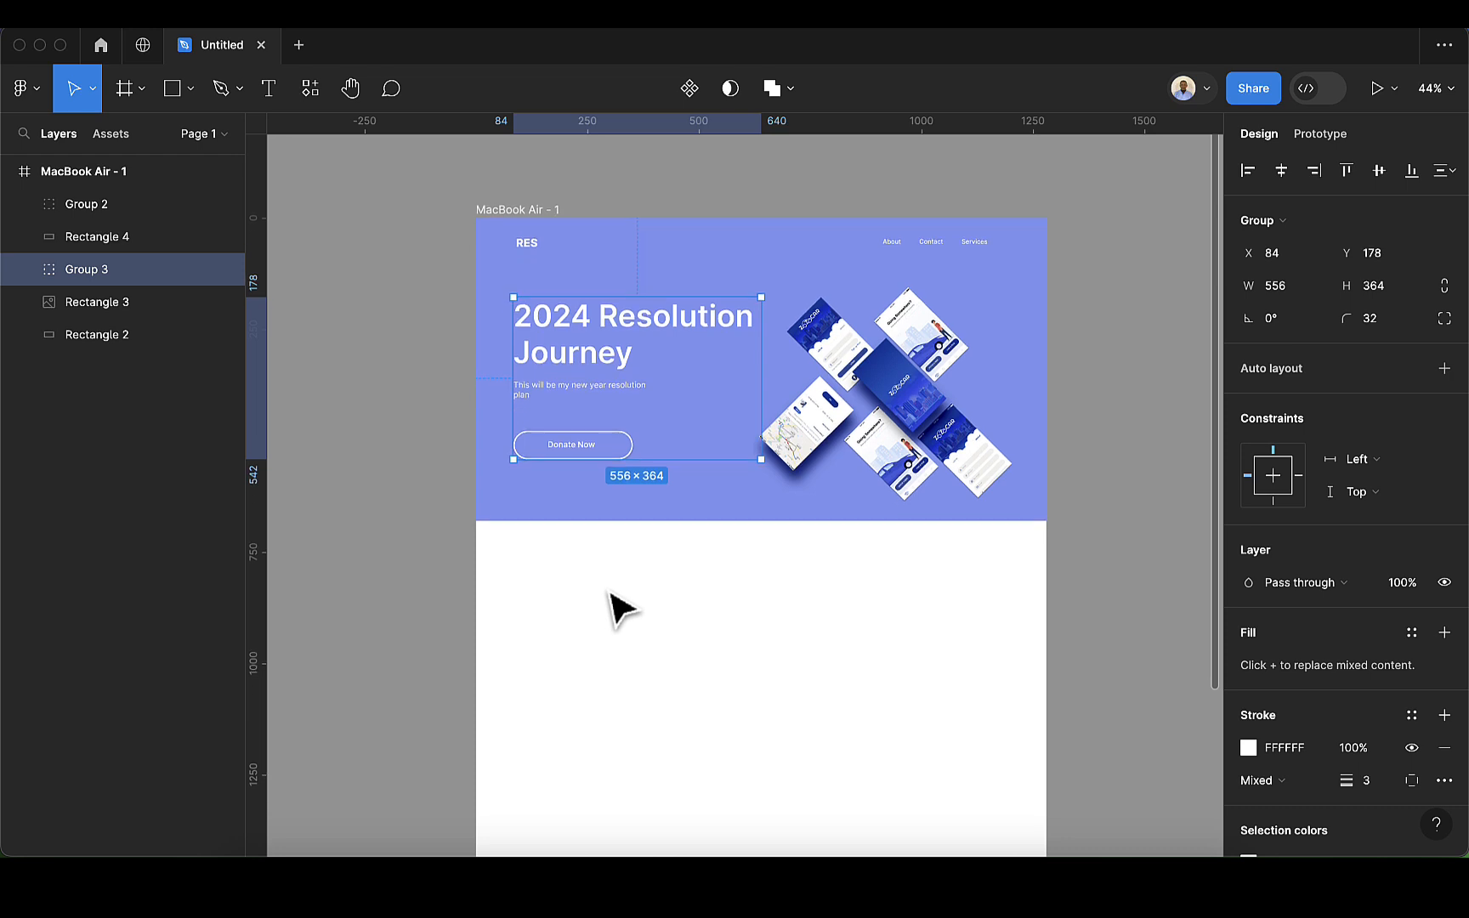
click(168, 95)
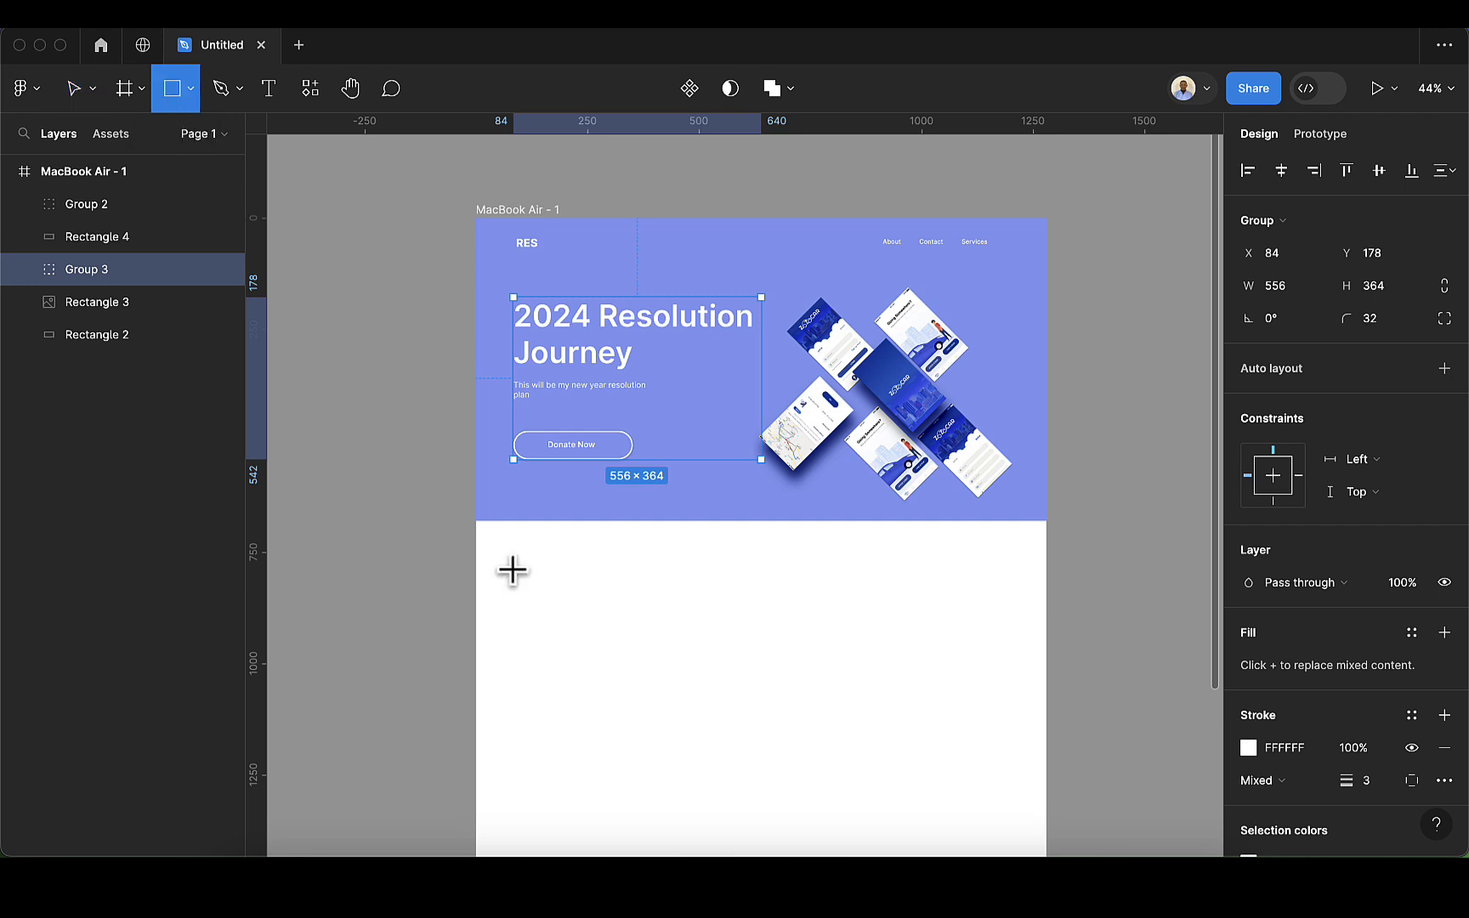
drag(513, 564, 656, 645)
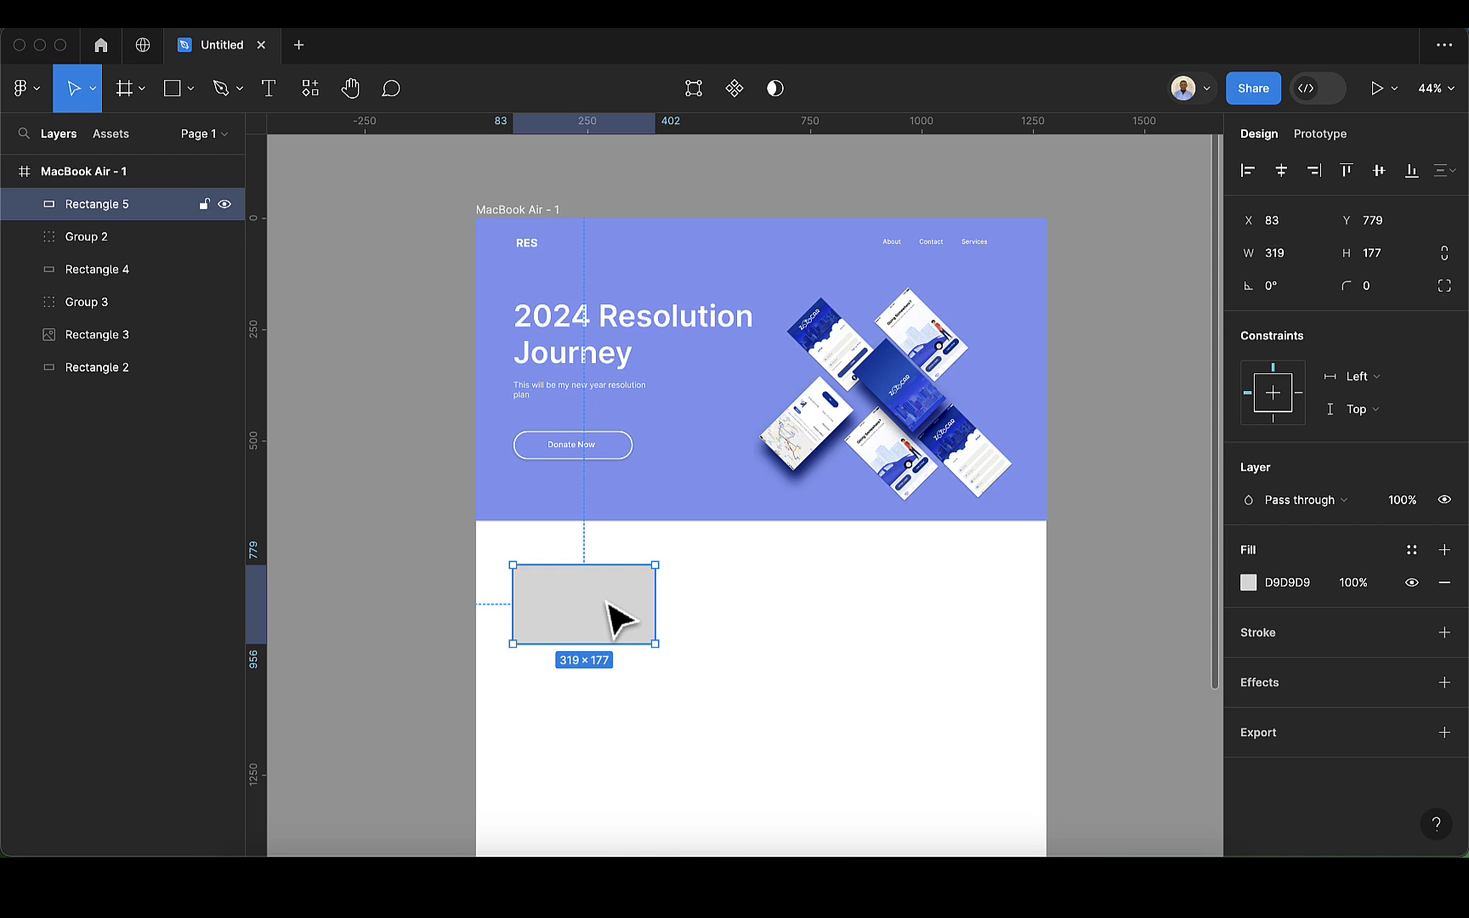
Step: Place the image bjordan.webp from Downloads into the new rectangle and extend its upper edge to a height of about 213
click(191, 91)
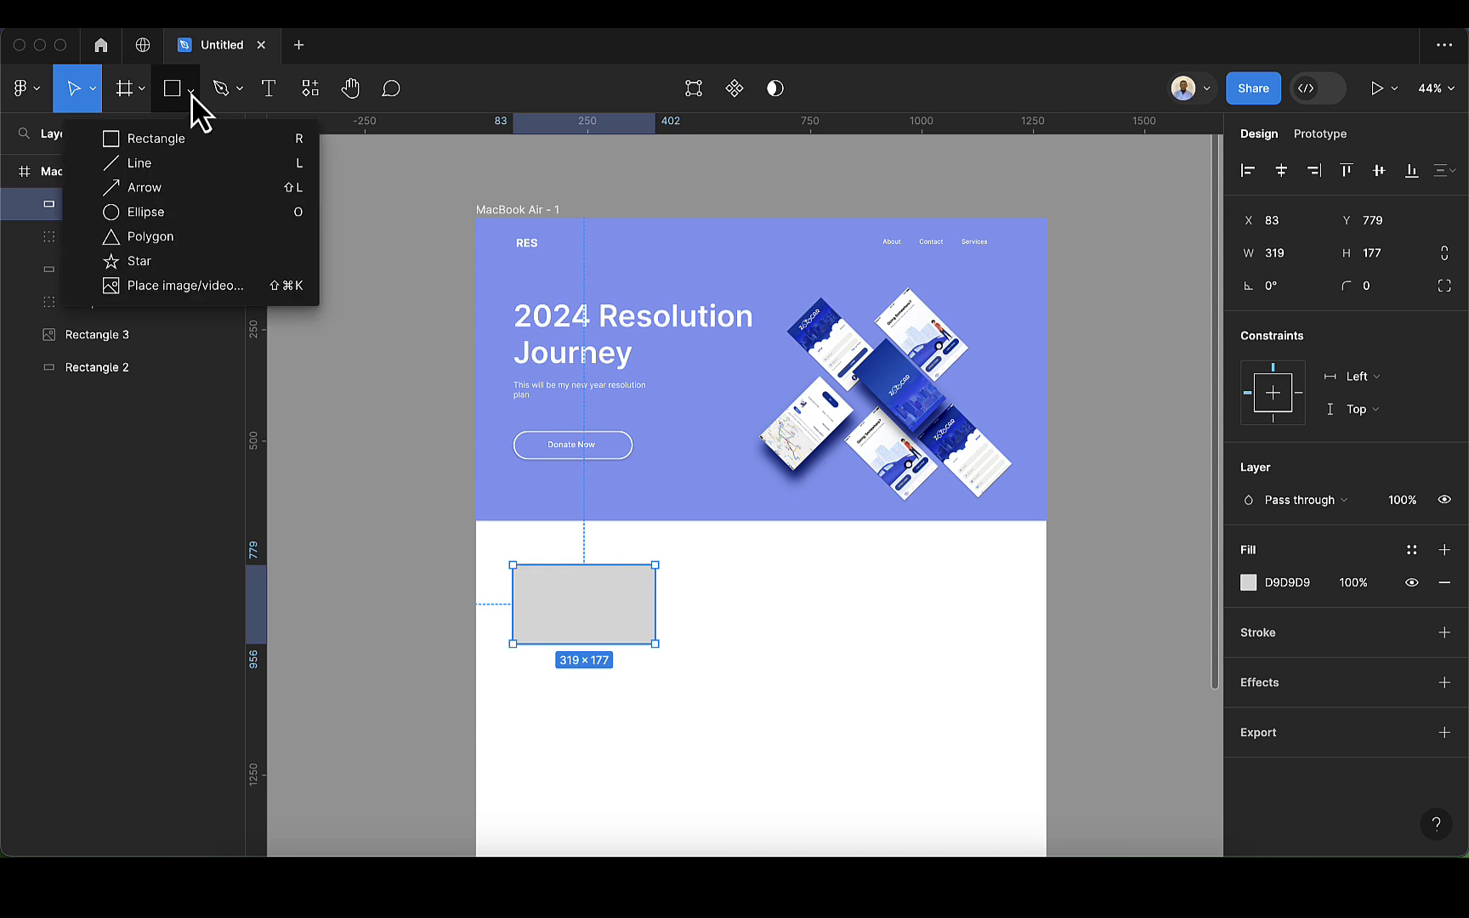
click(209, 284)
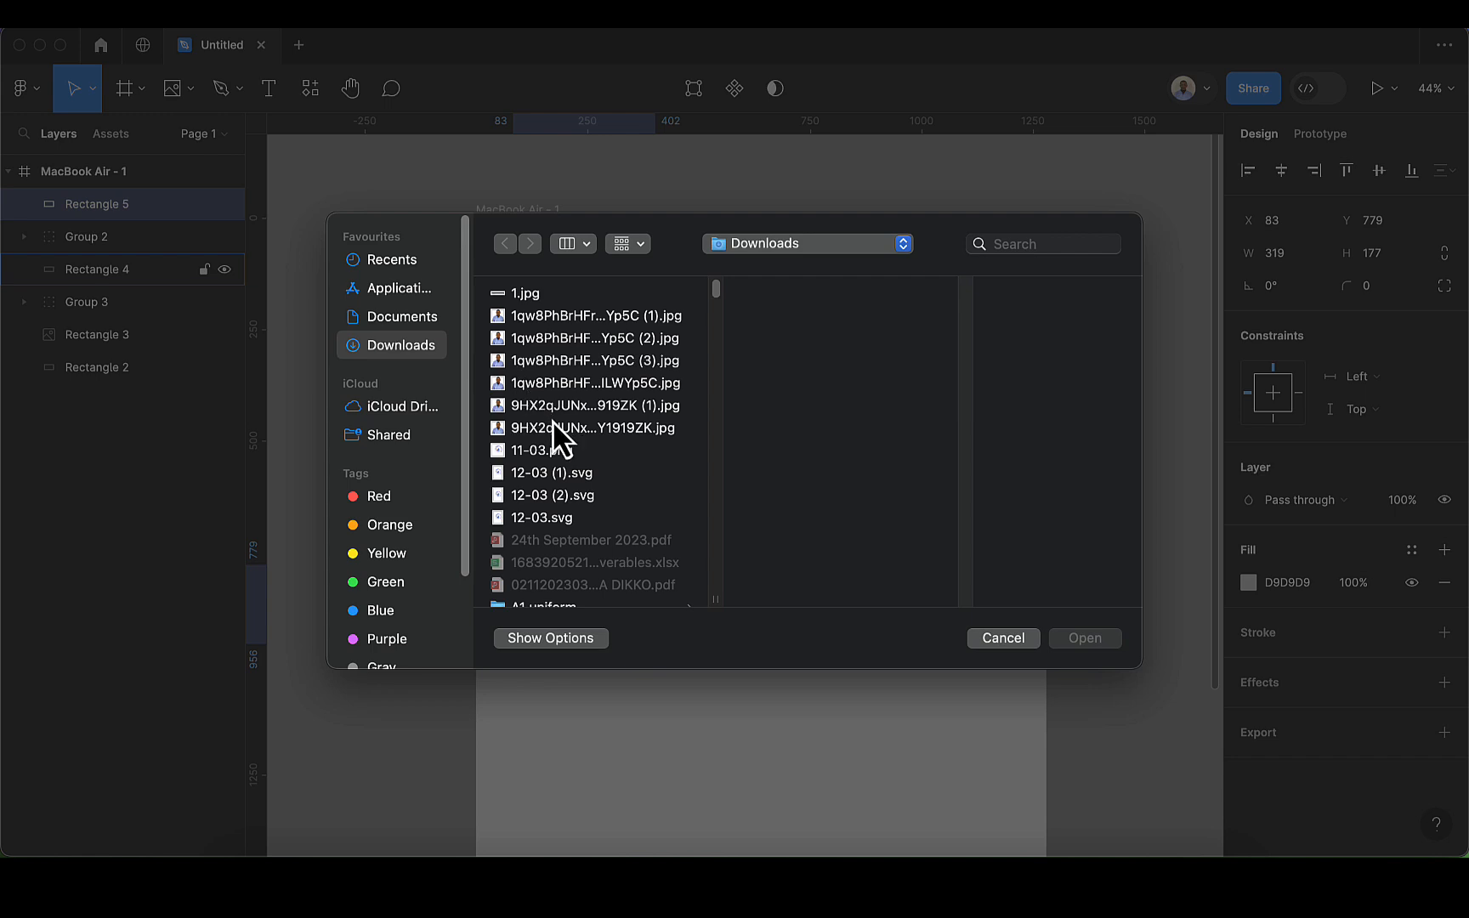
scroll(559, 435, down, 20)
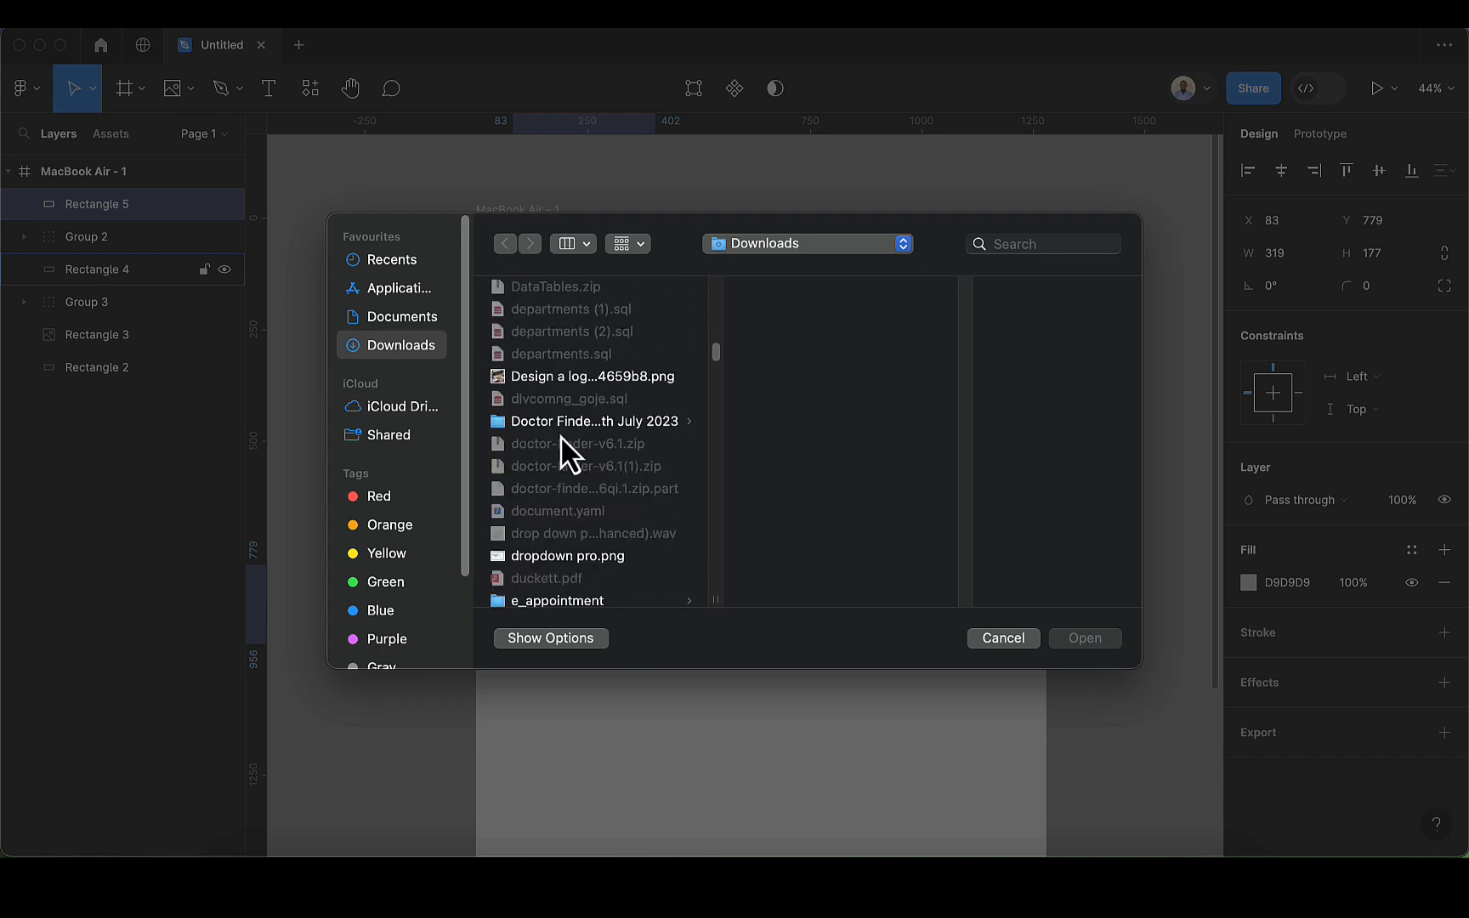
scroll(560, 435, up, 5)
scroll(560, 435, up, 4)
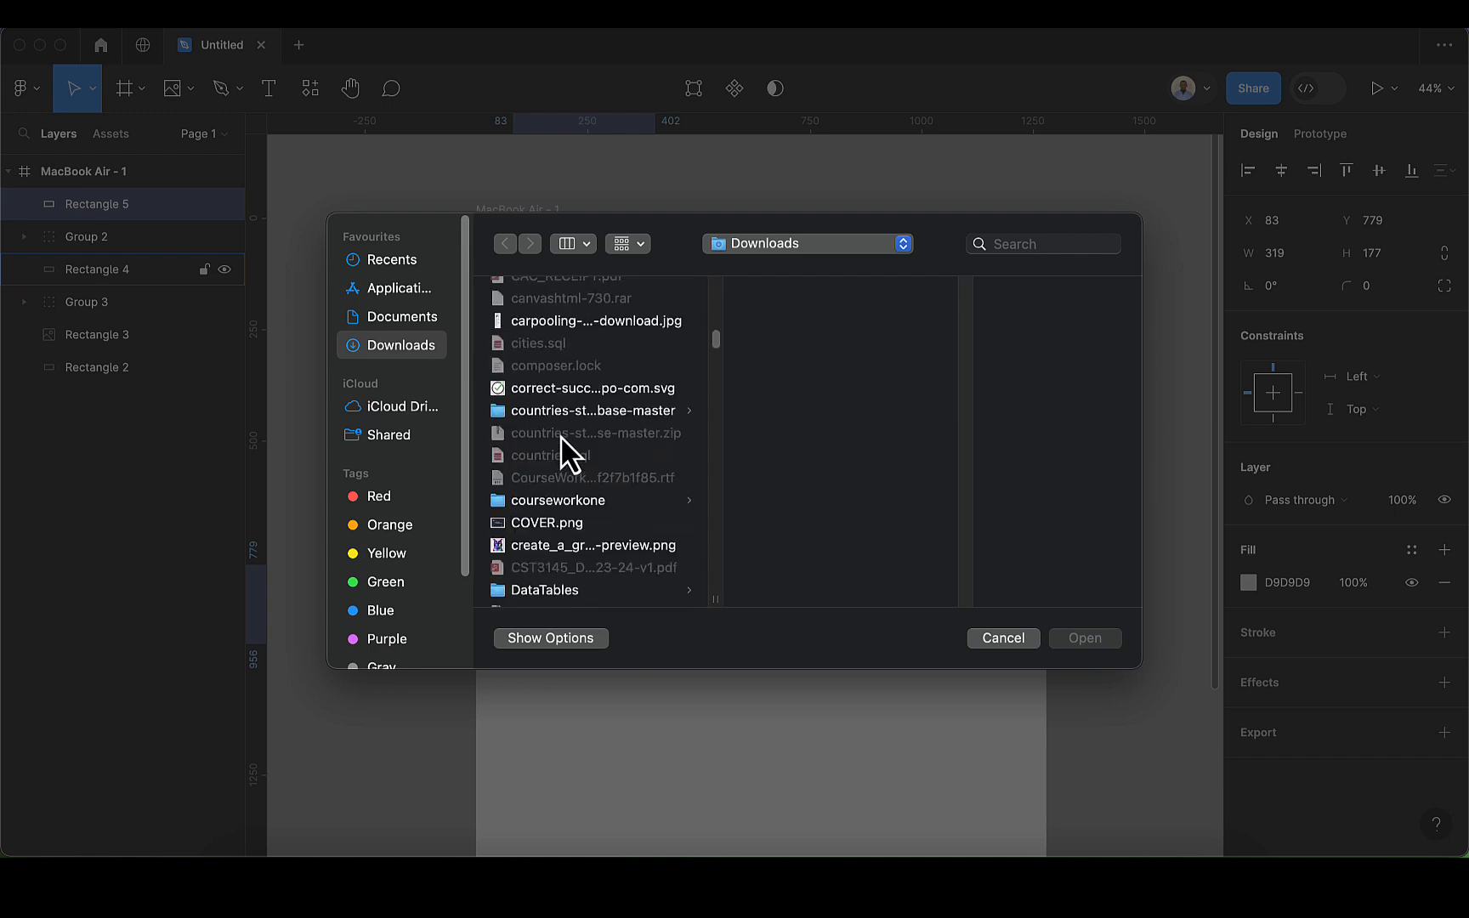
scroll(560, 435, up, 4)
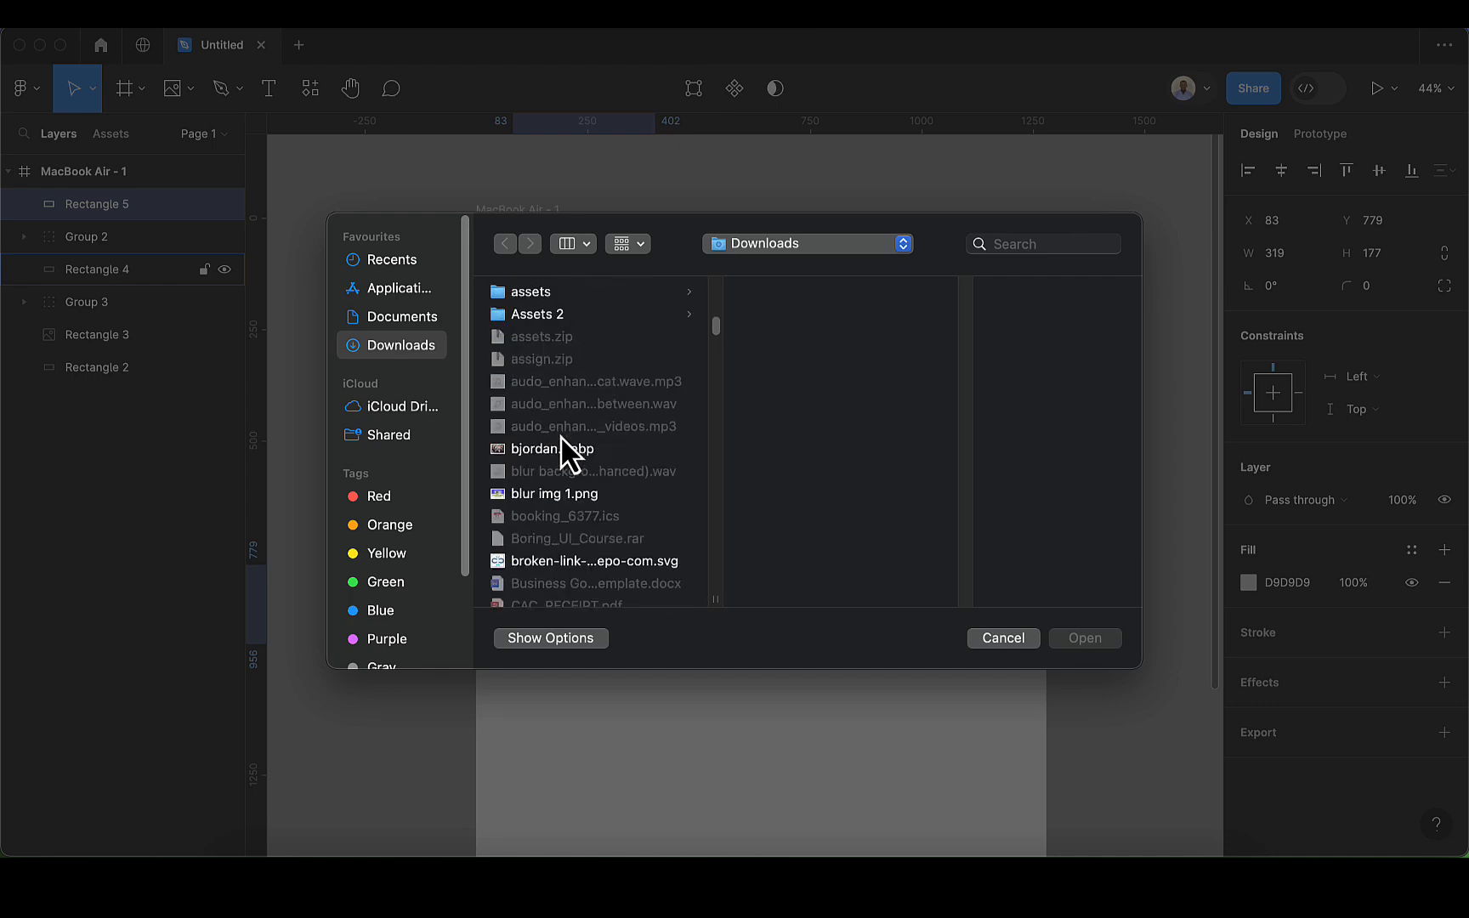
click(558, 449)
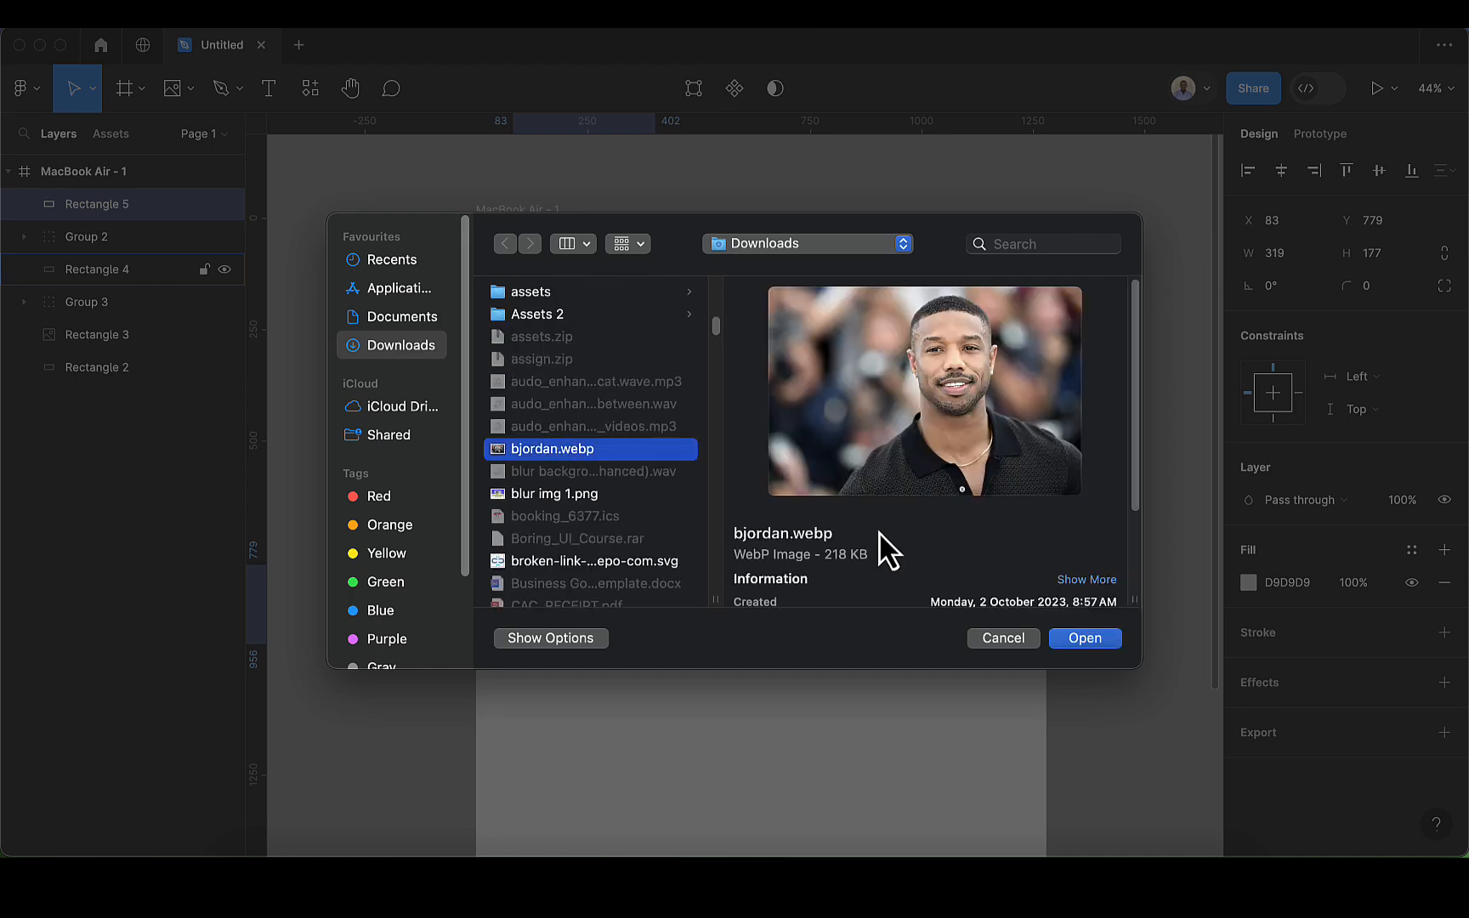
click(1085, 639)
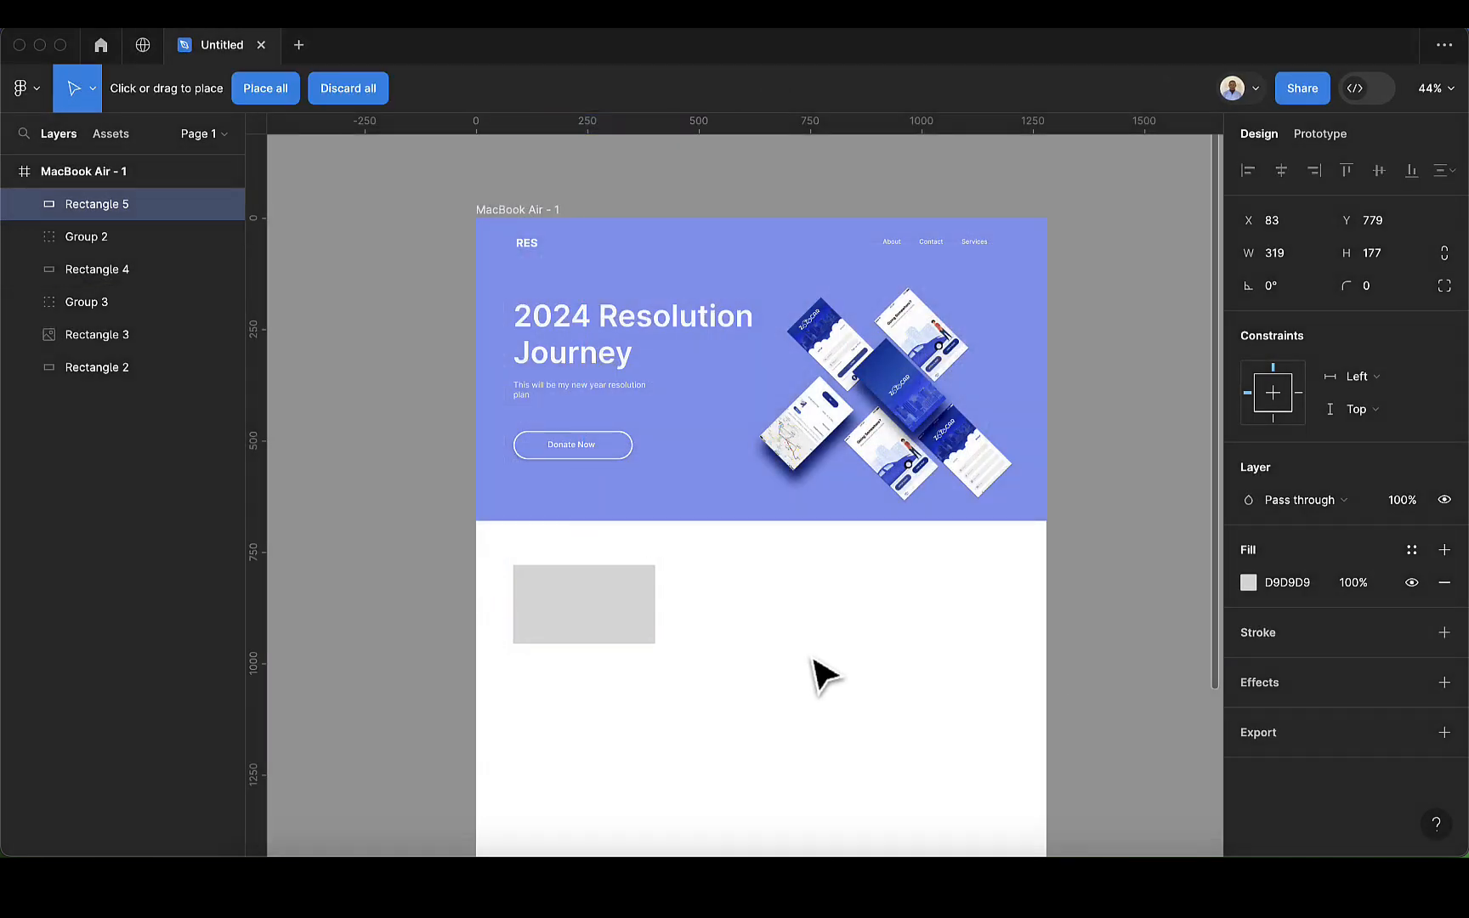
click(569, 605)
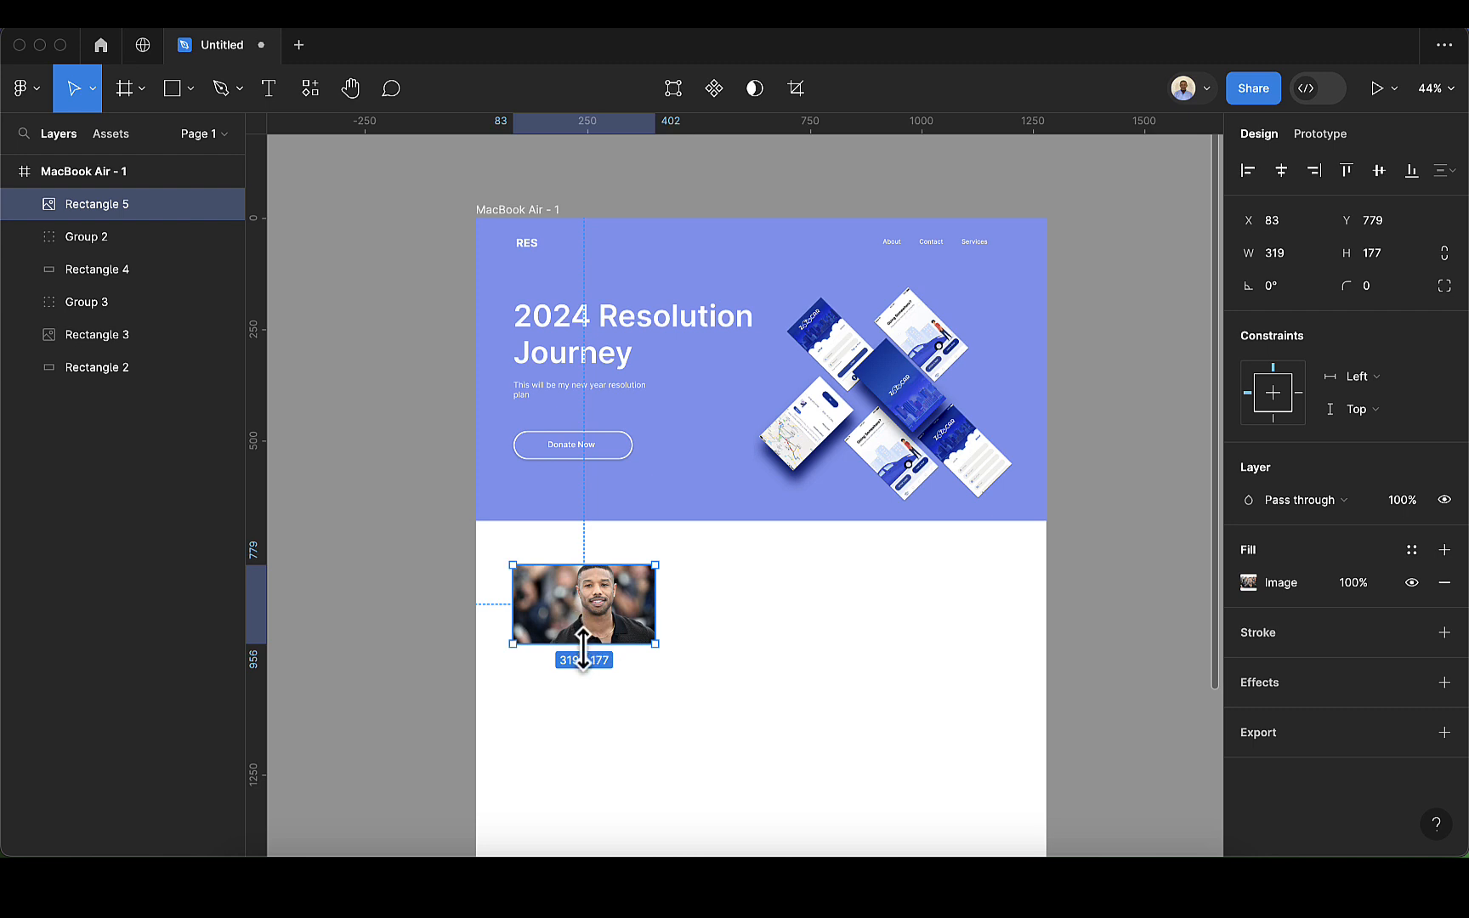
drag(581, 564, 581, 554)
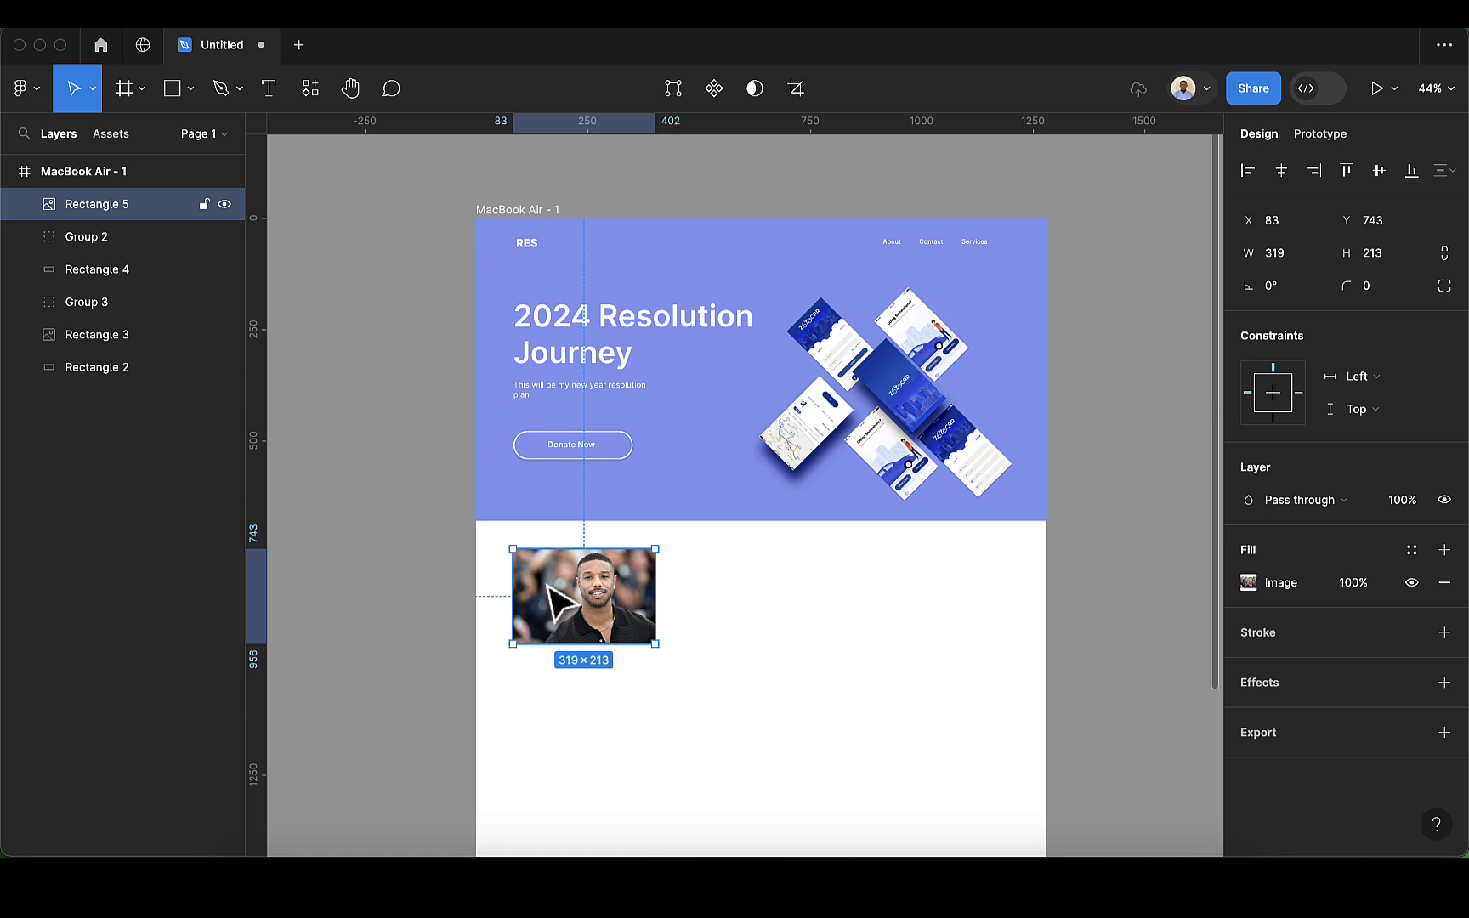
Step: Draw a rectangle about 321 wide directly beneath the photo and extend its upper edge to meet the photo, about 123 high
scroll(547, 584, up, 5)
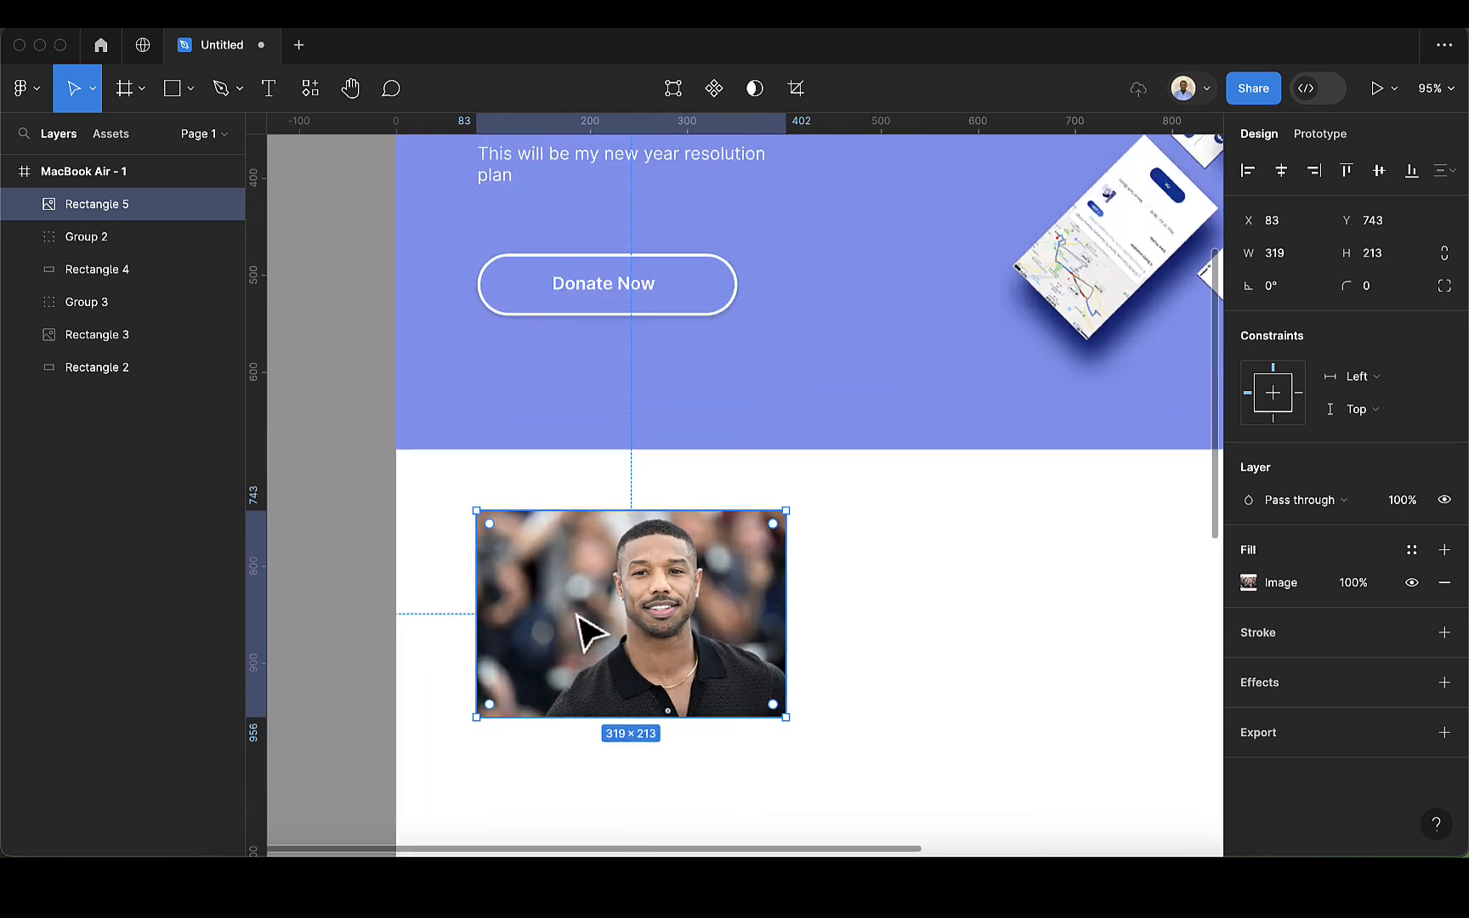
scroll(641, 656, down, 2)
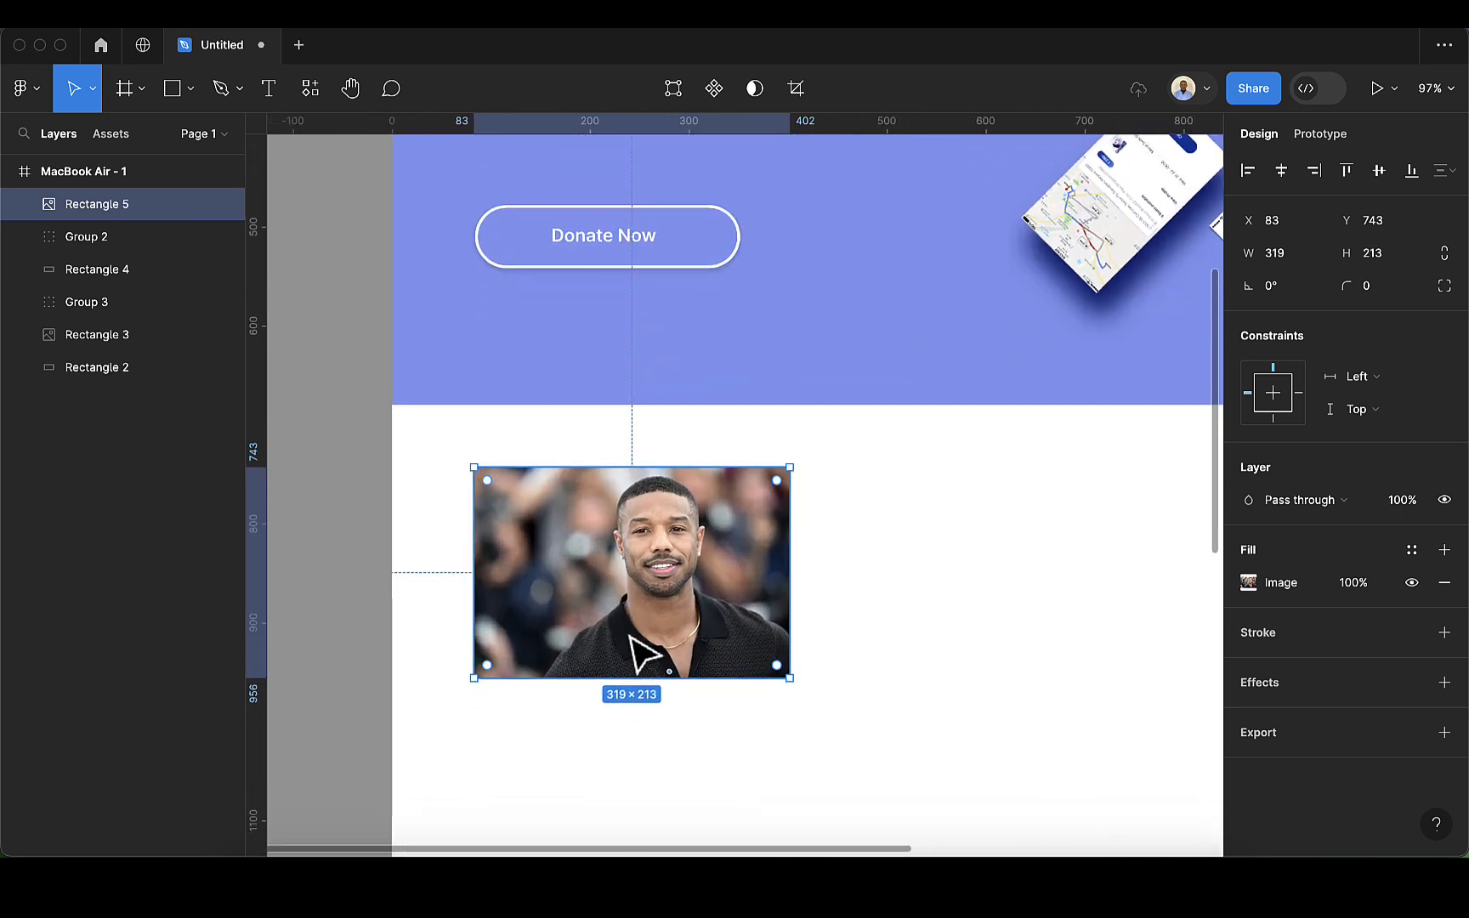
scroll(629, 636, up, 2)
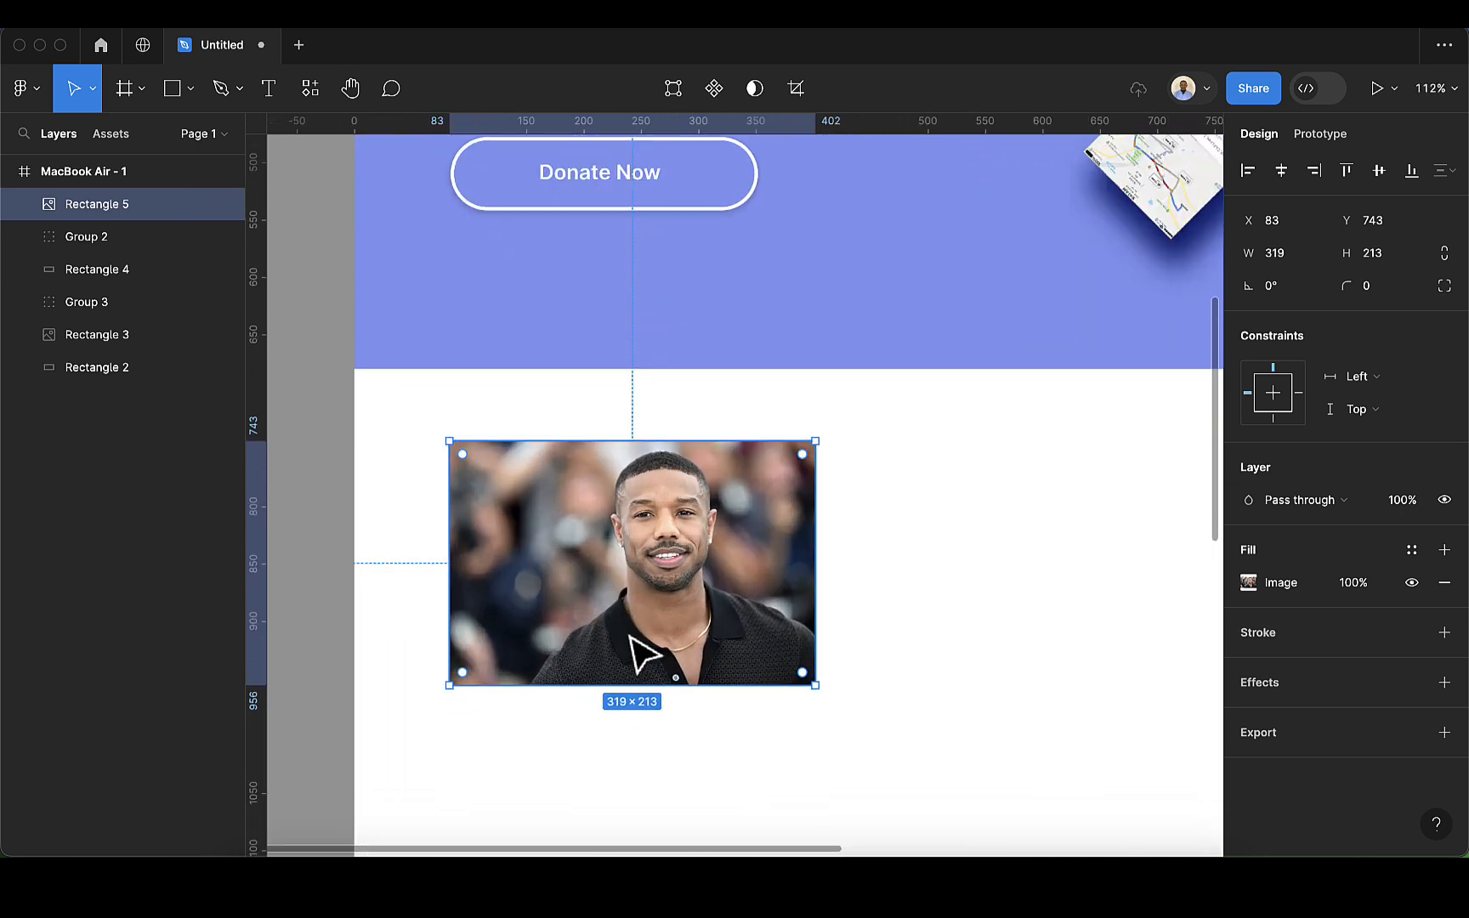
scroll(637, 646, down, 3)
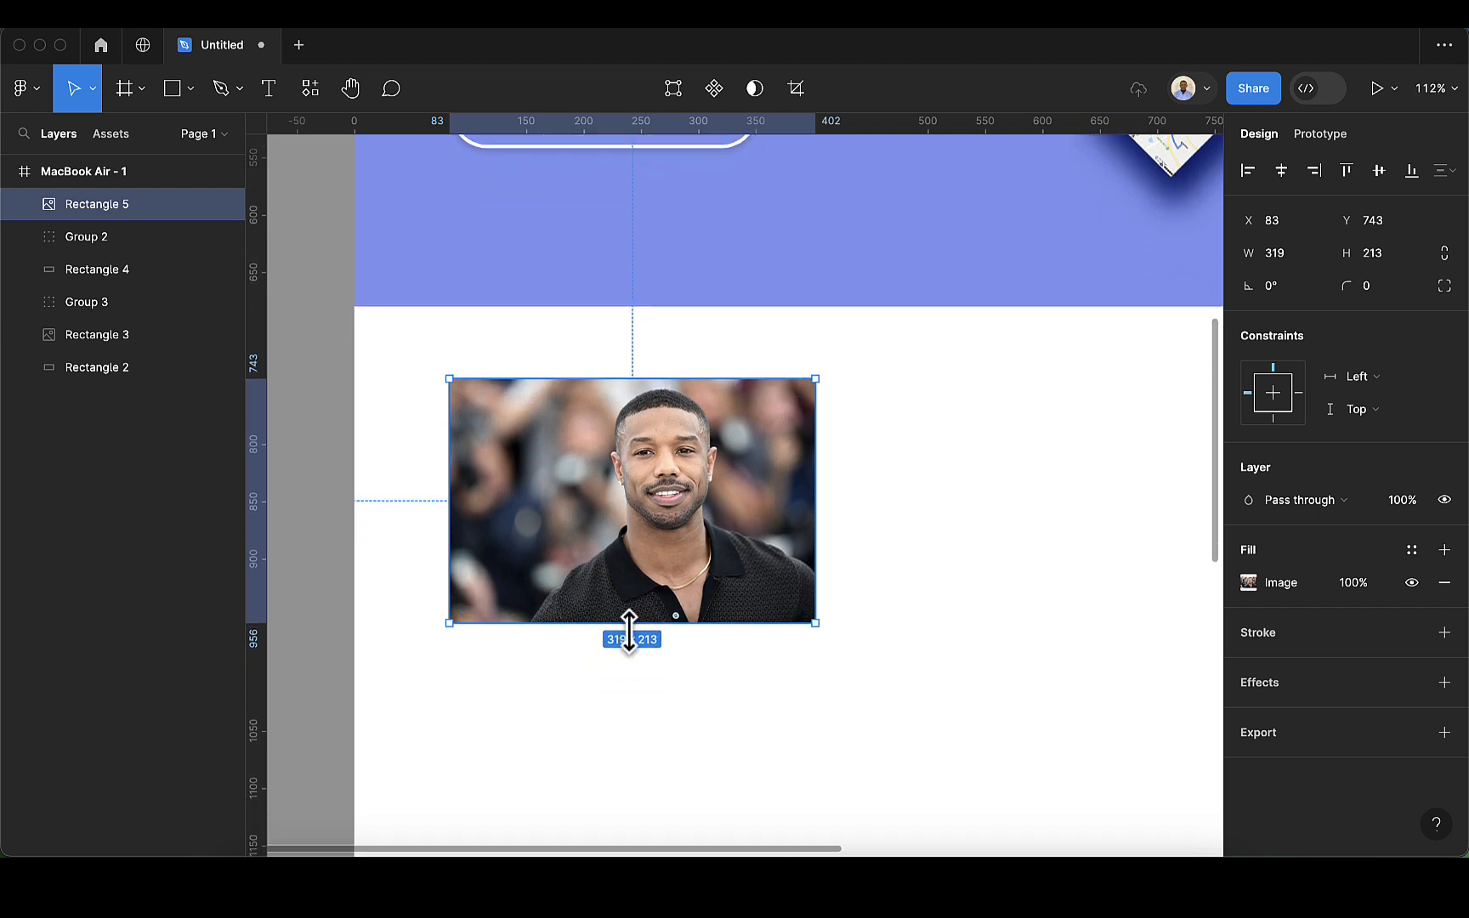
scroll(629, 630, down, 5)
scroll(636, 651, up, 1)
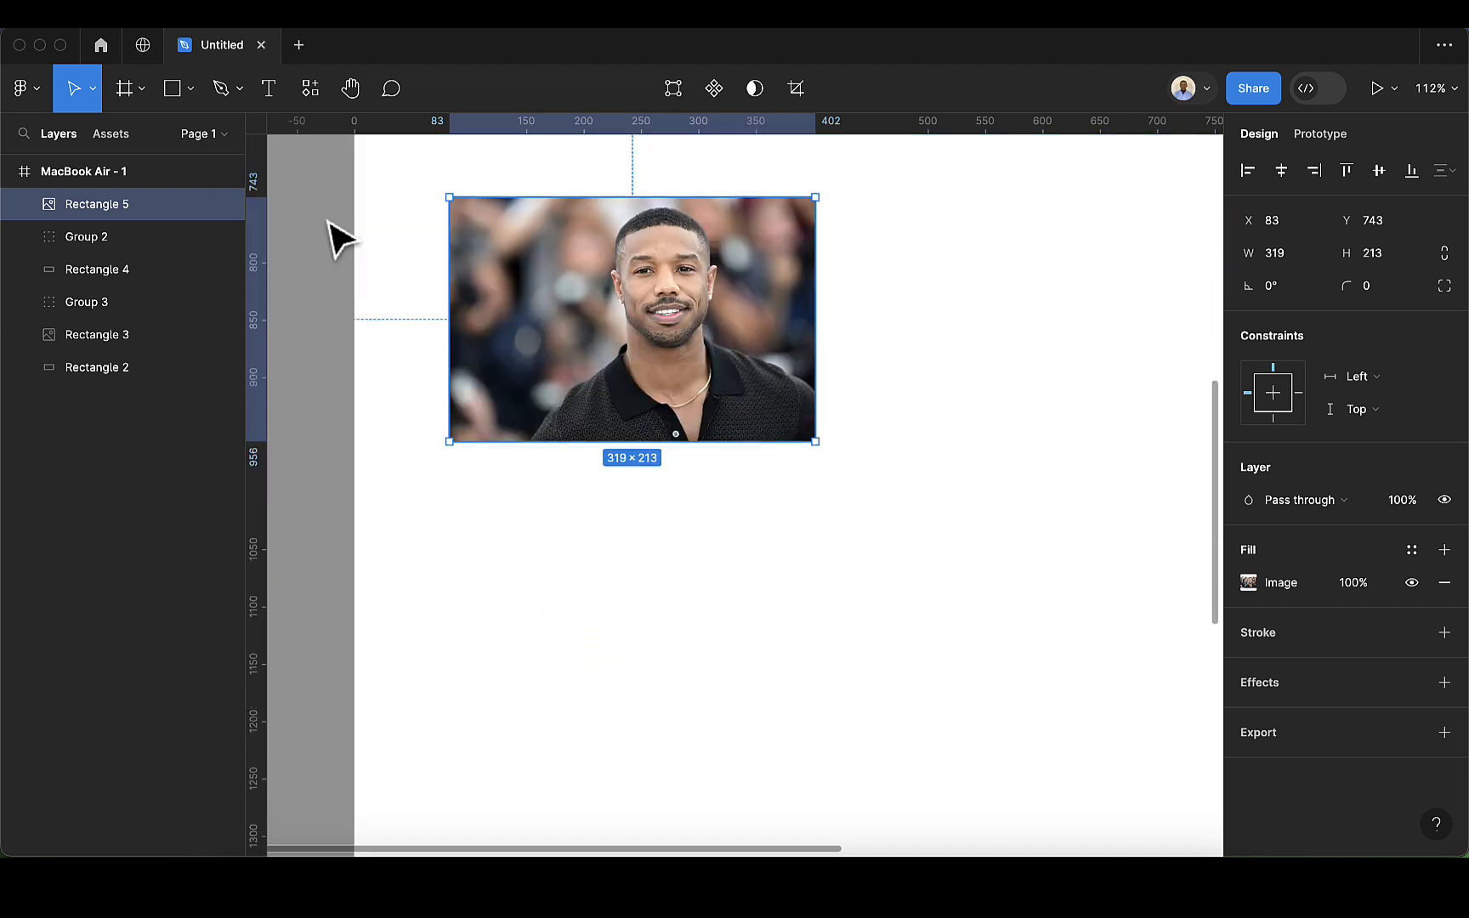
click(166, 98)
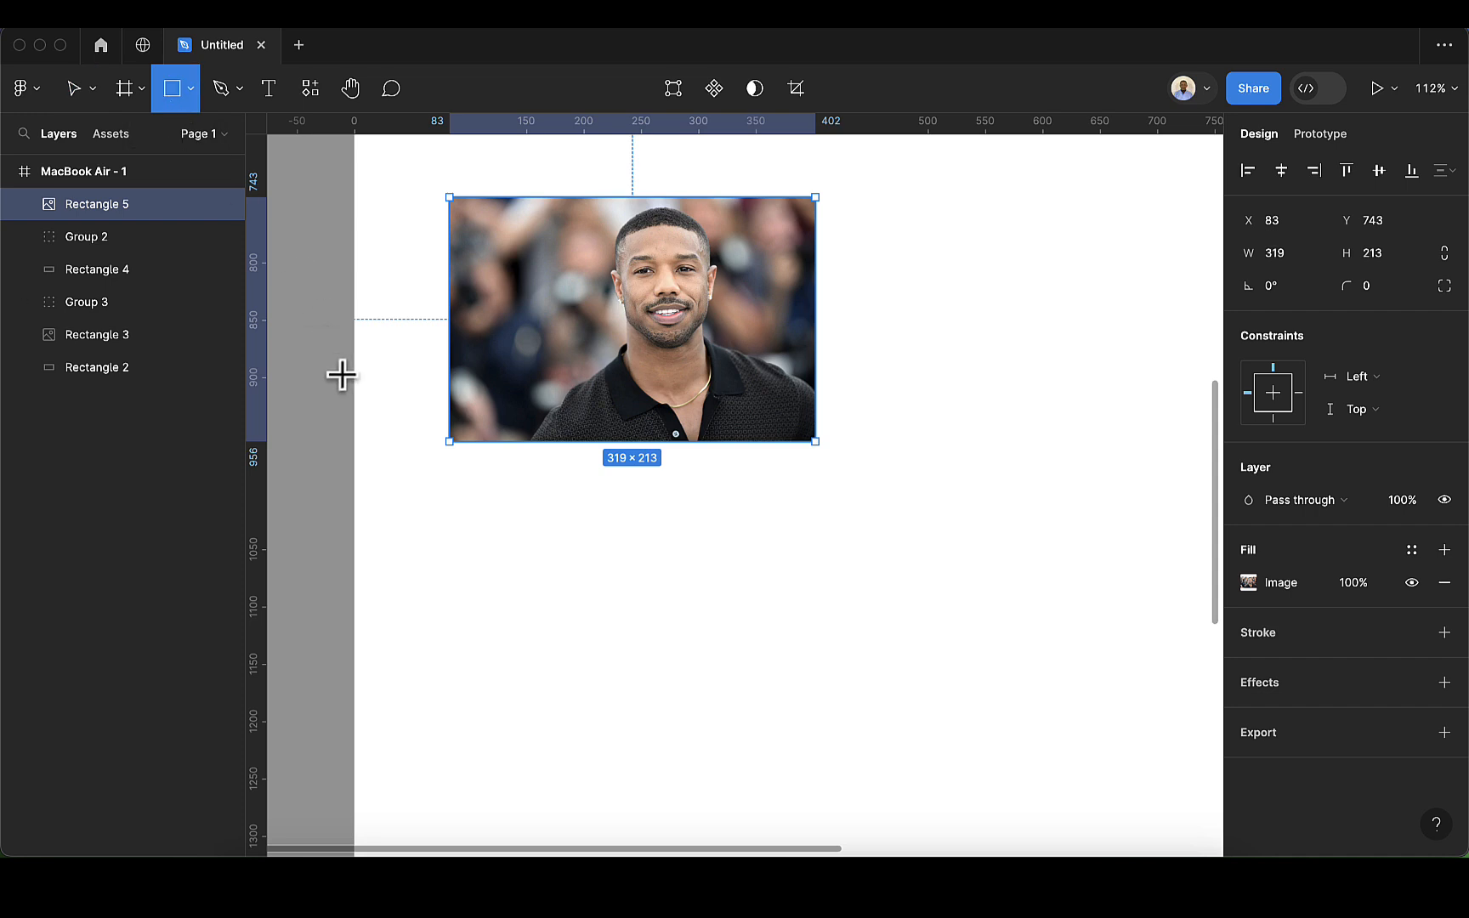
drag(447, 443, 814, 584)
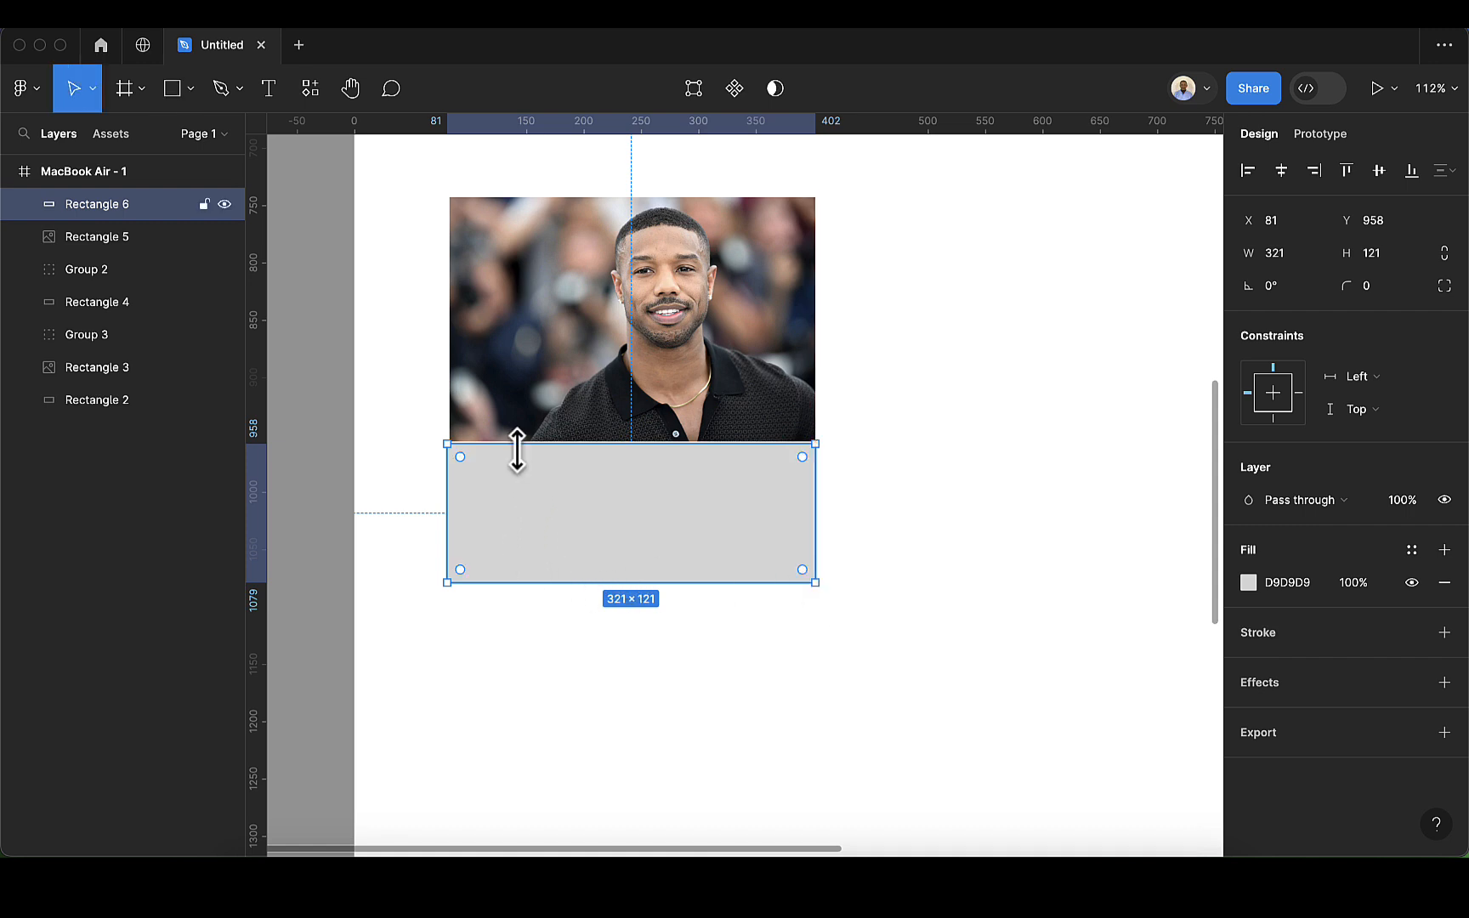
mouse_move(517, 438)
mouse_down()
mouse_move(514, 423)
mouse_move(519, 437)
mouse_up()
click(977, 518)
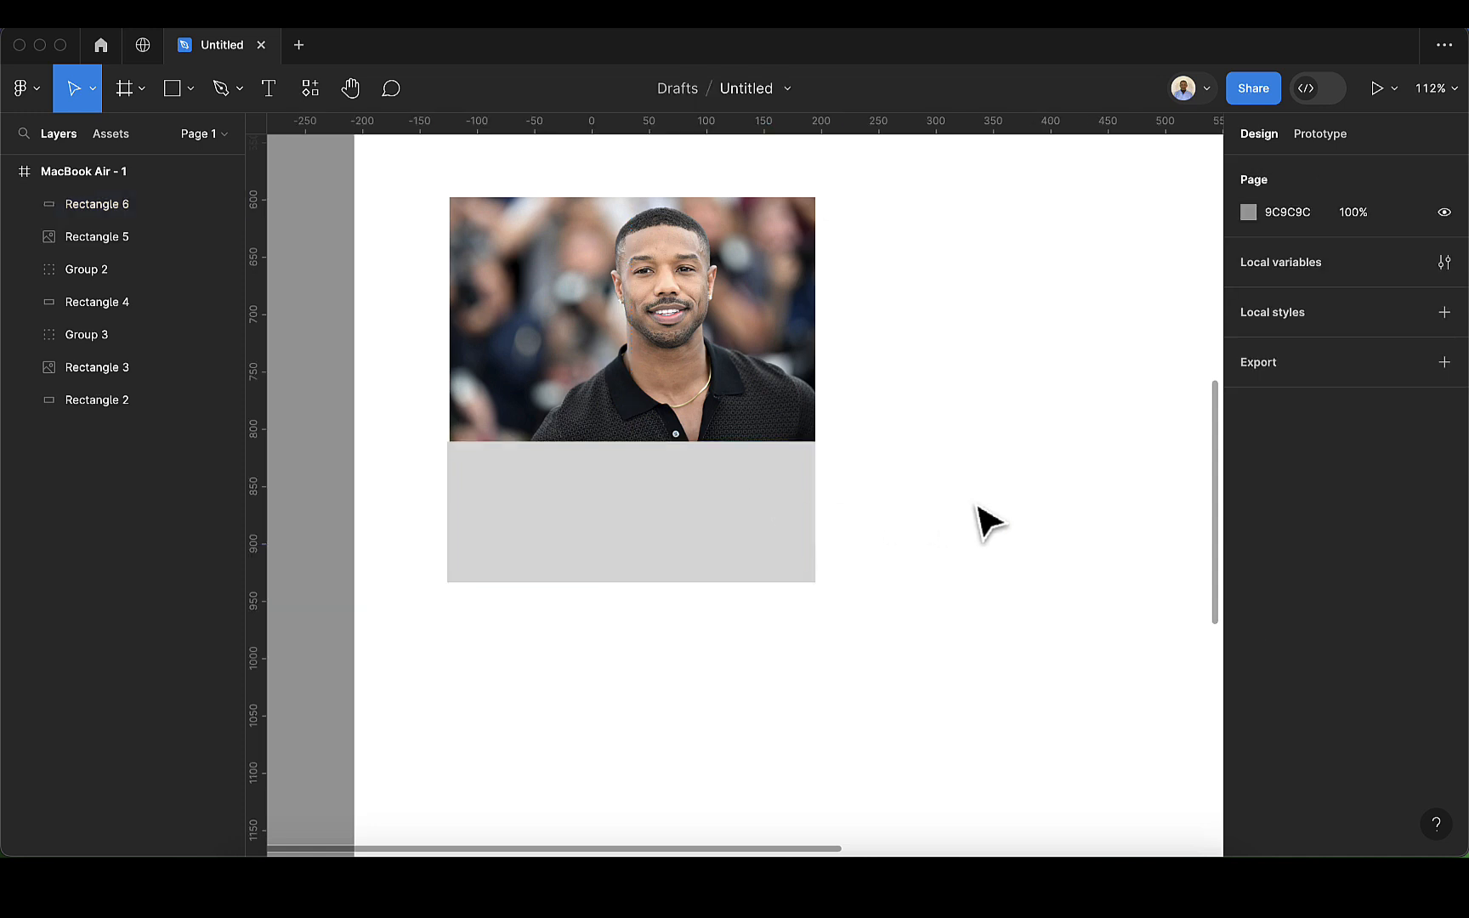
Step: Change the fill of the grey rectangle beneath the photo to white, FFFFFF, using the document colors
click(759, 563)
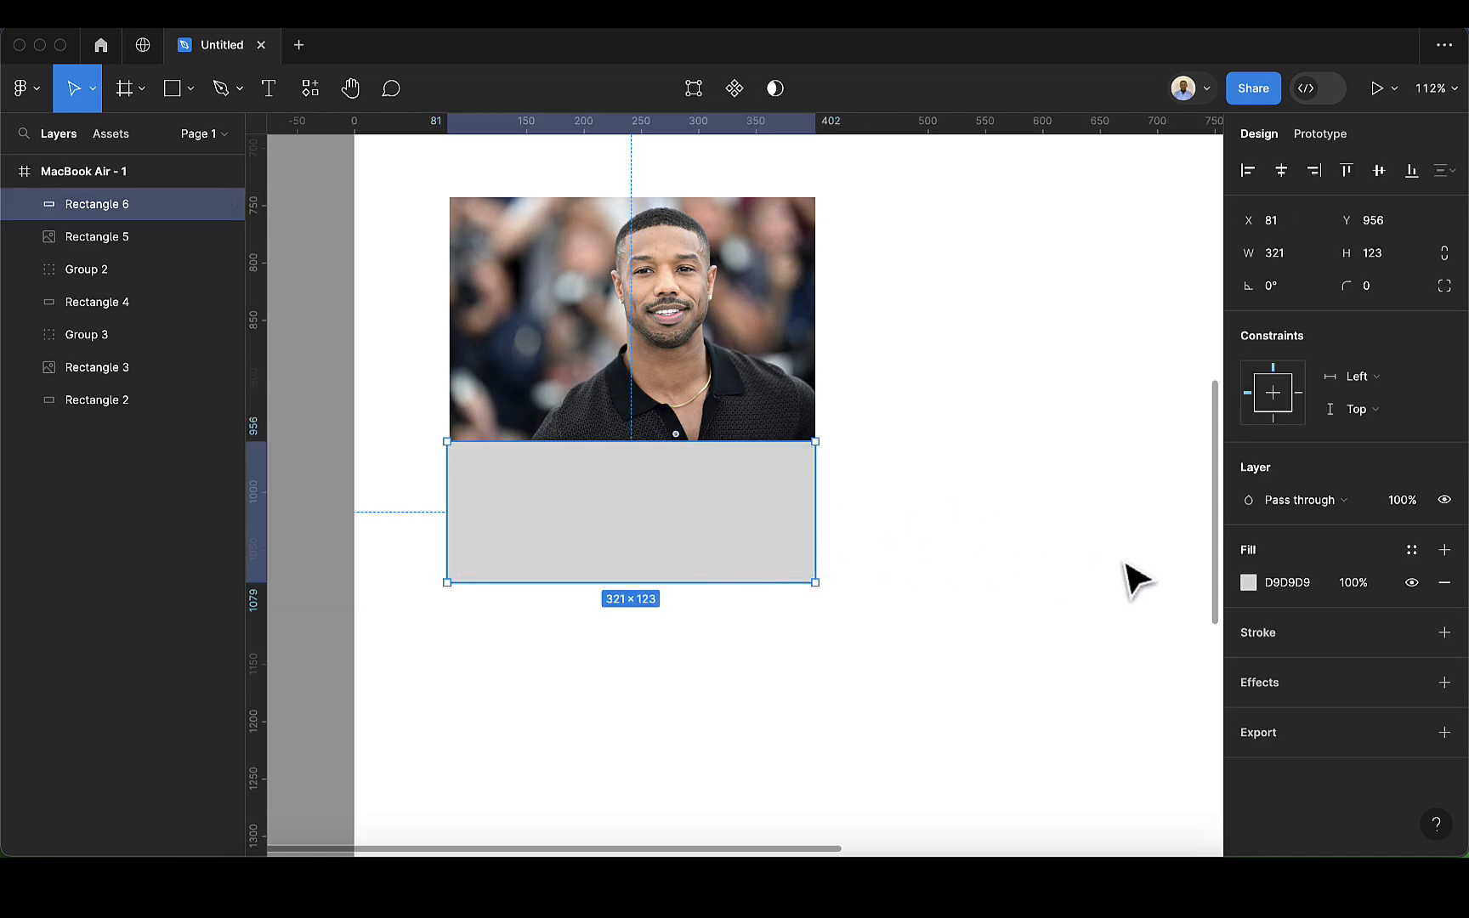
click(1248, 582)
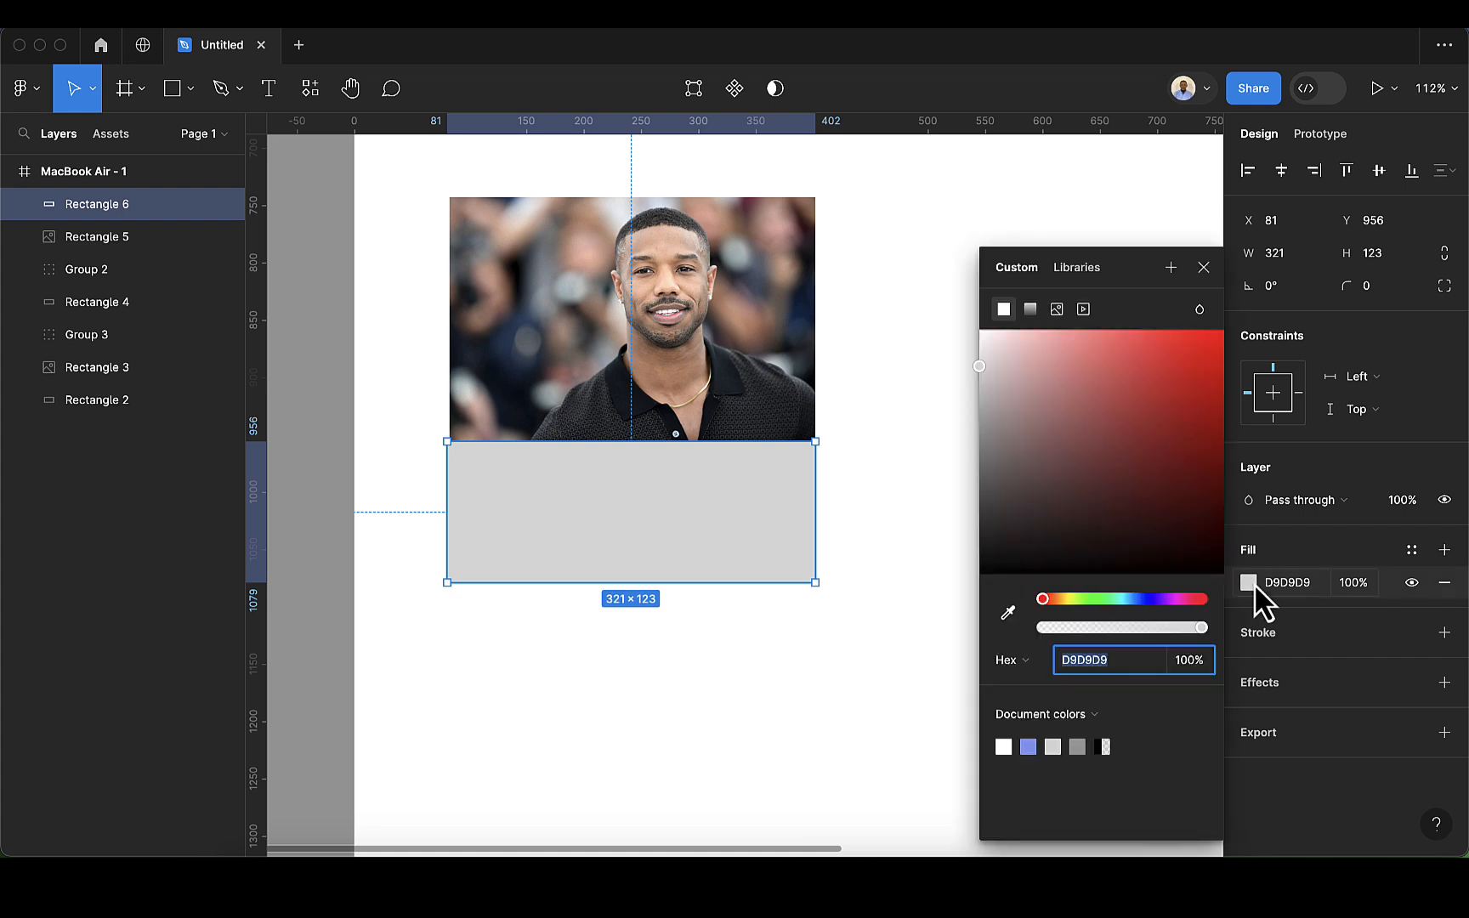
click(1006, 743)
click(1203, 268)
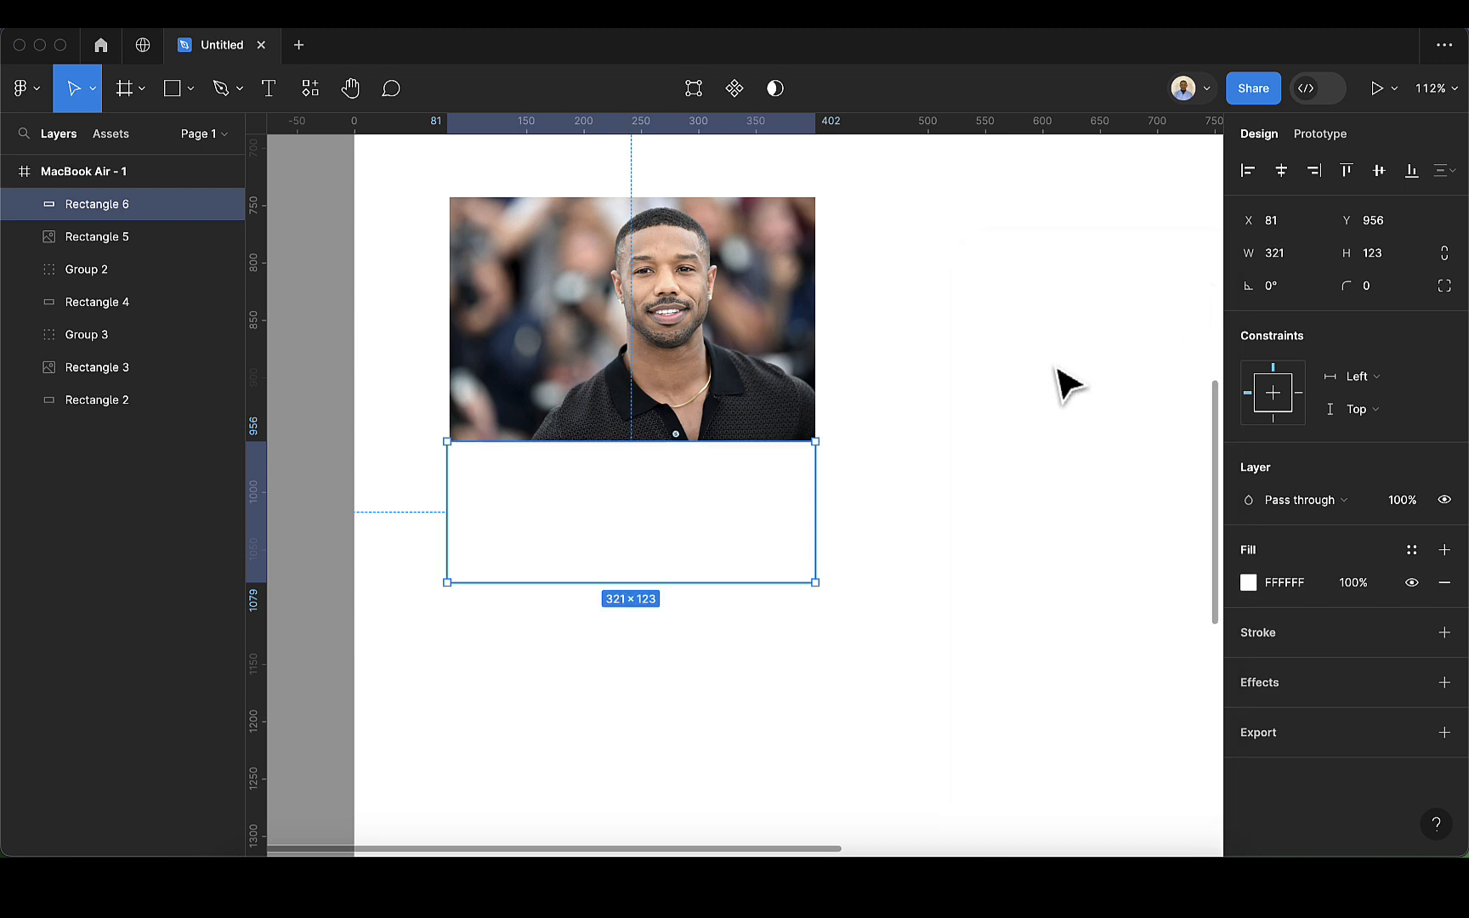
click(861, 493)
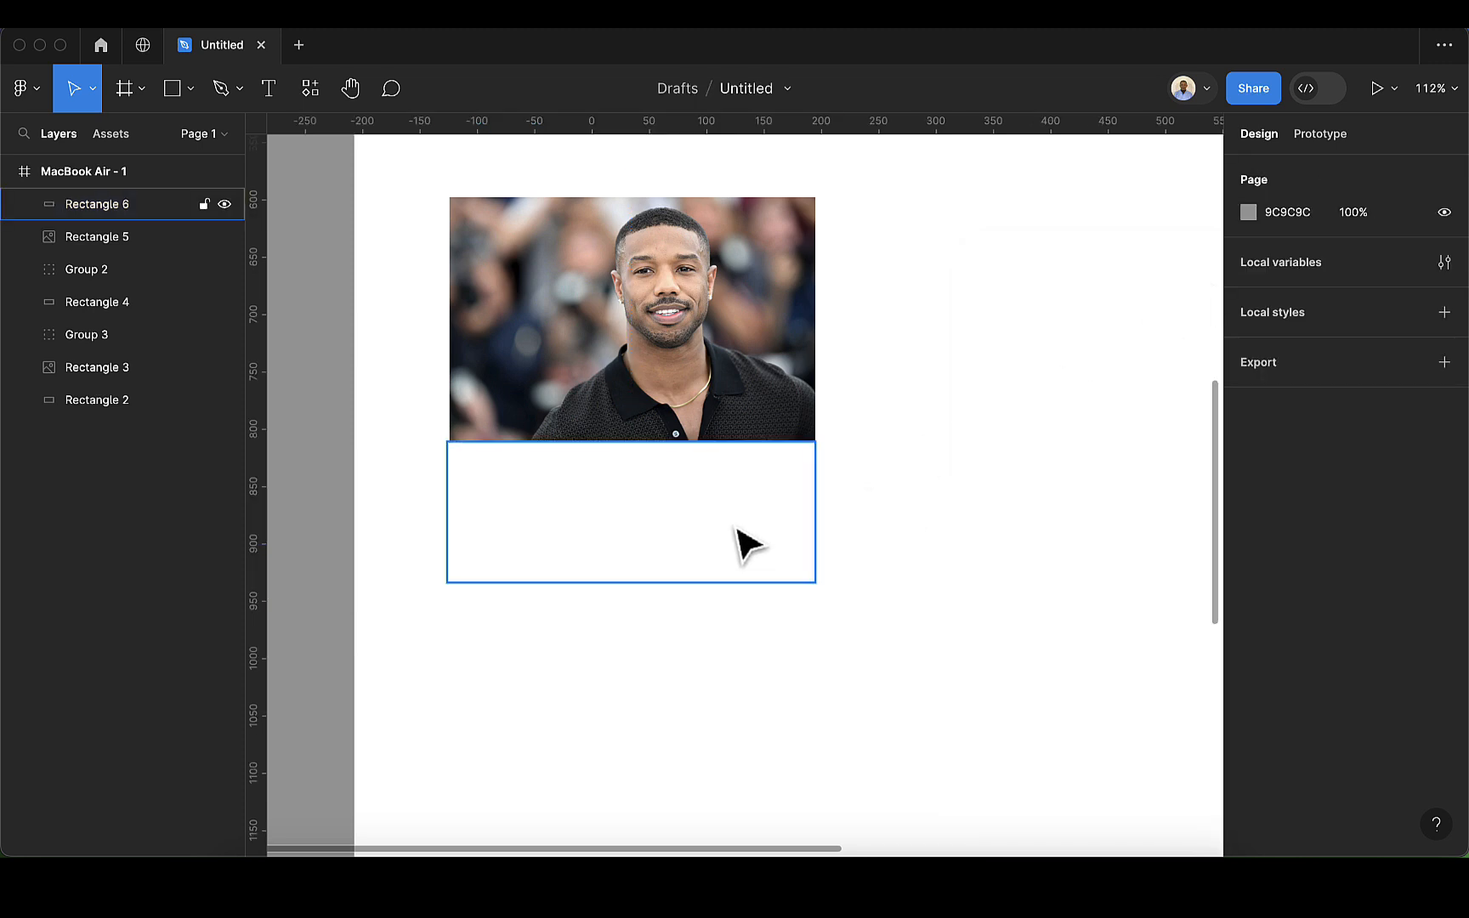
Step: Add a drop shadow effect to the white rectangle beneath the photo
click(738, 530)
click(945, 514)
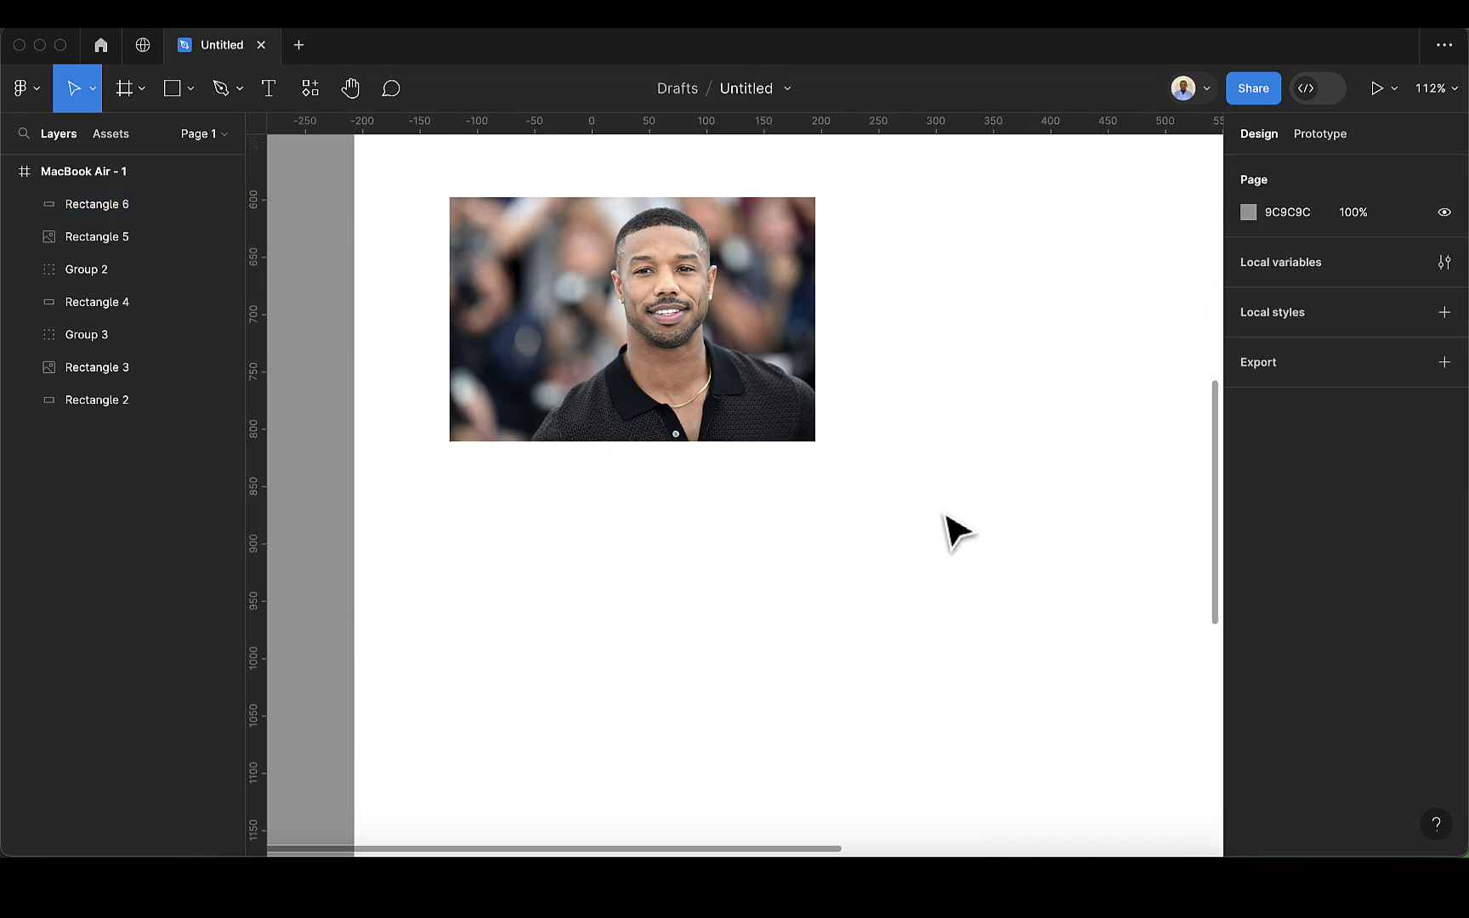
click(763, 520)
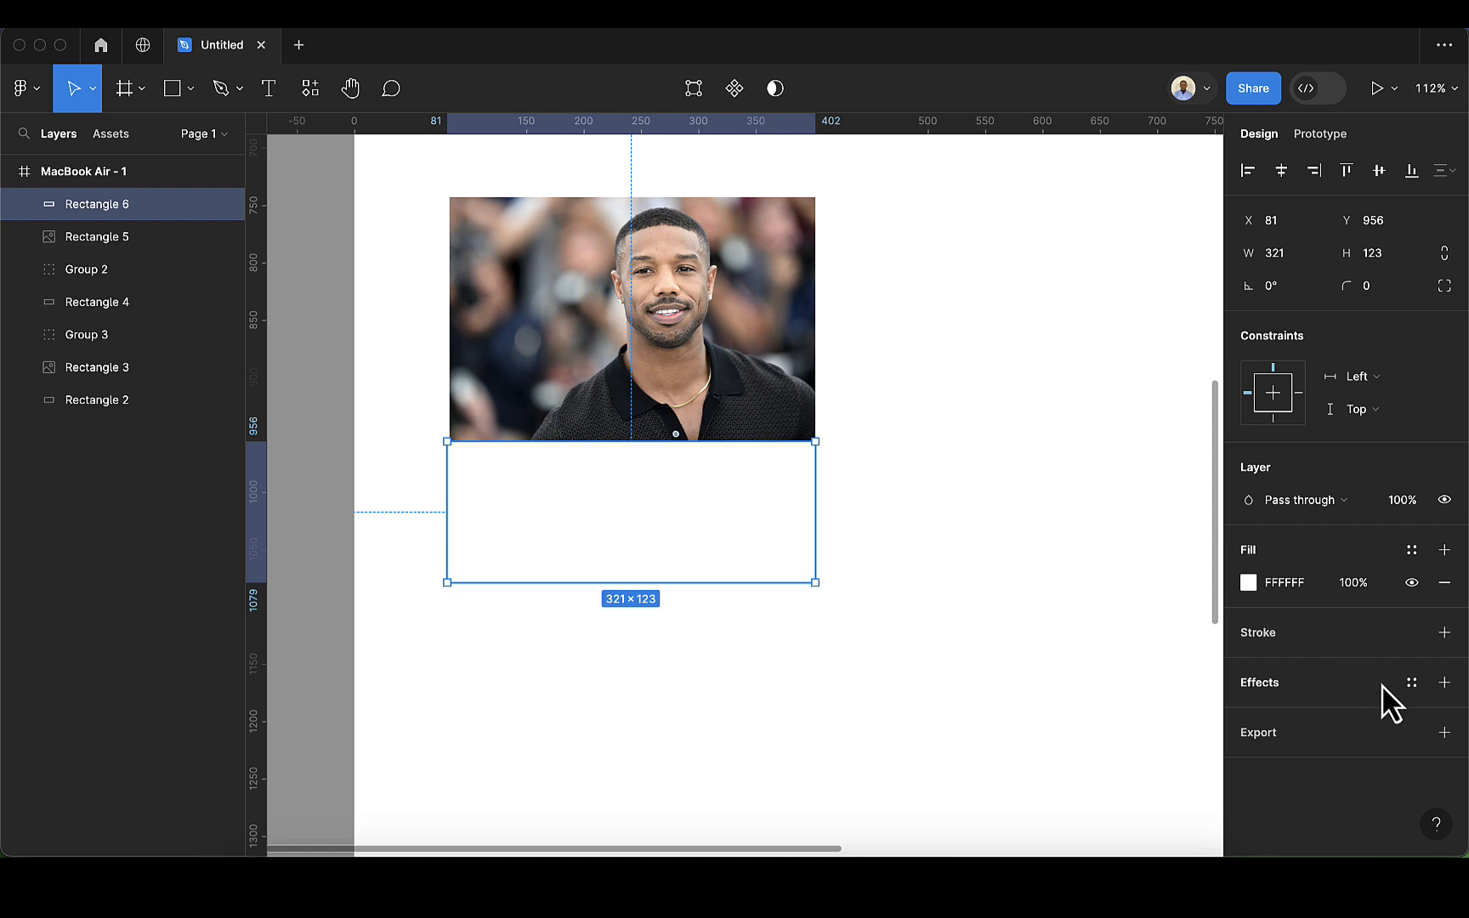
click(1444, 683)
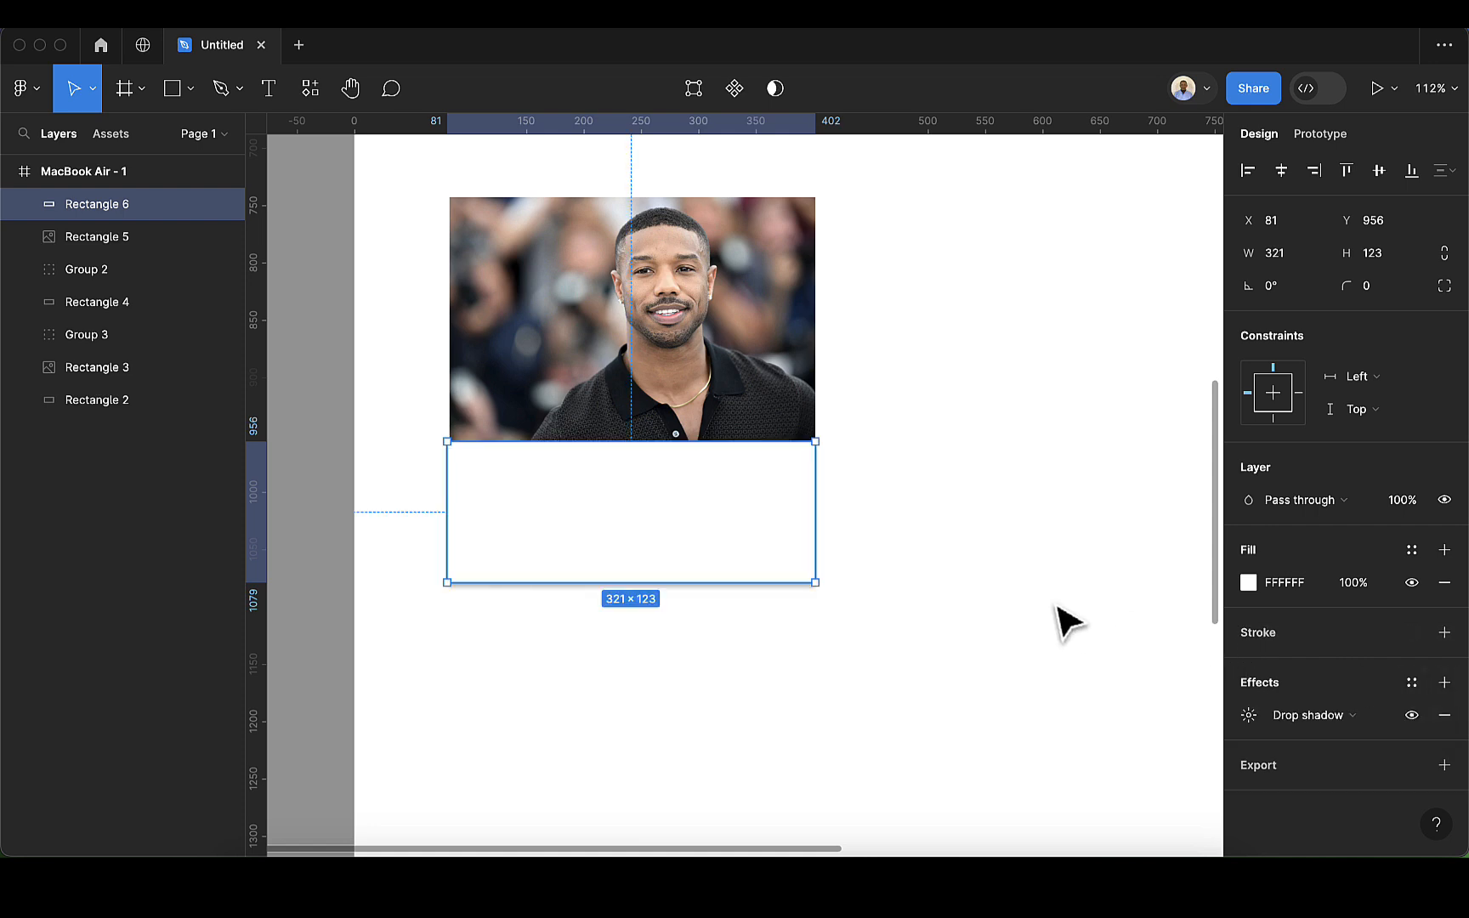
click(990, 596)
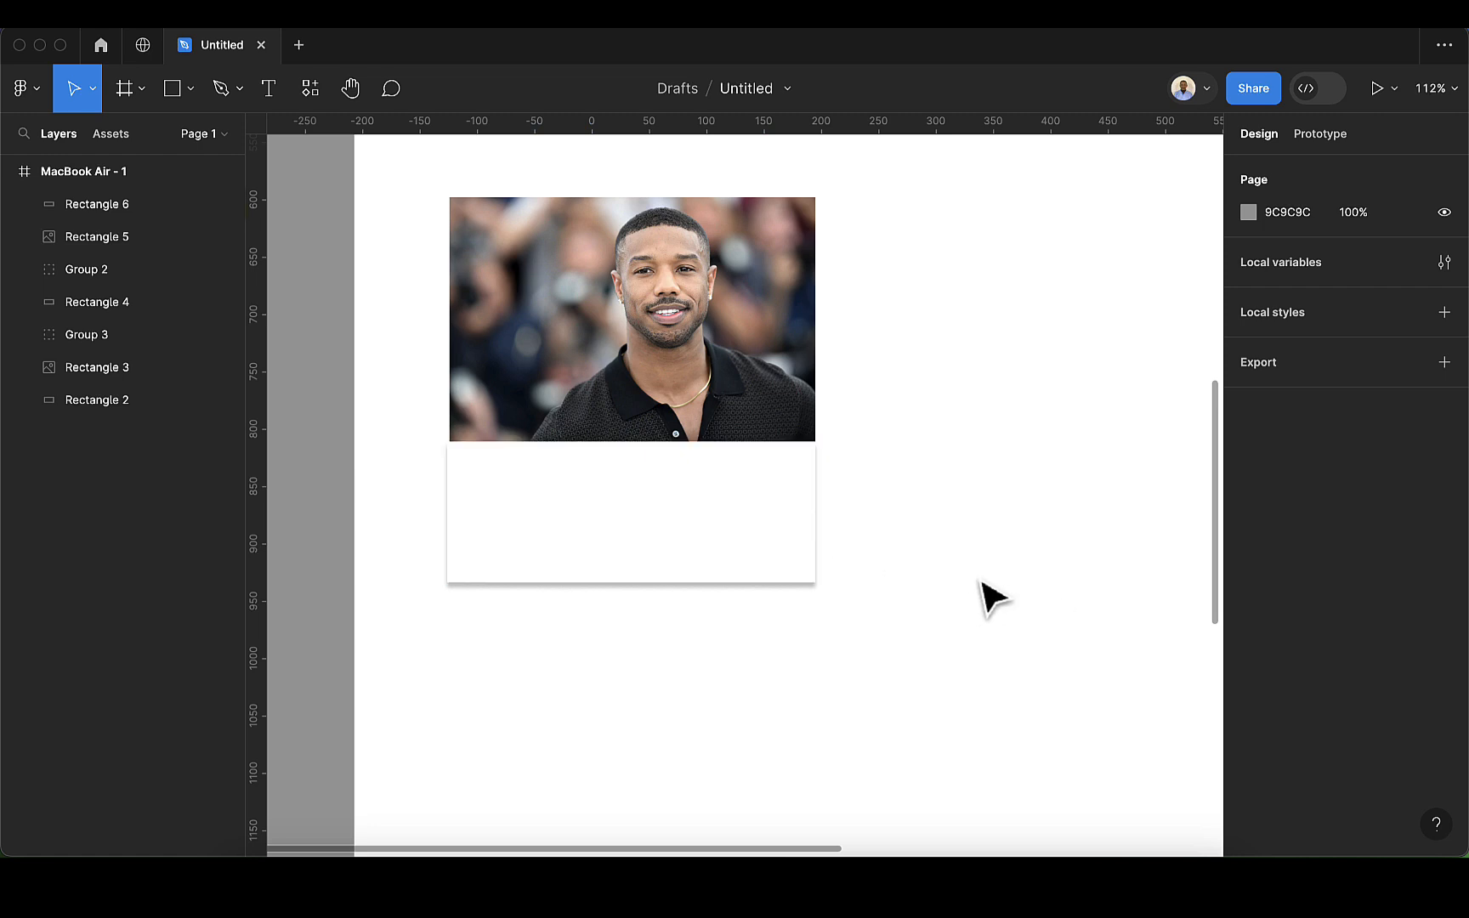
Step: Set the opacity of the white rectangle's drop shadow to 10%
click(782, 568)
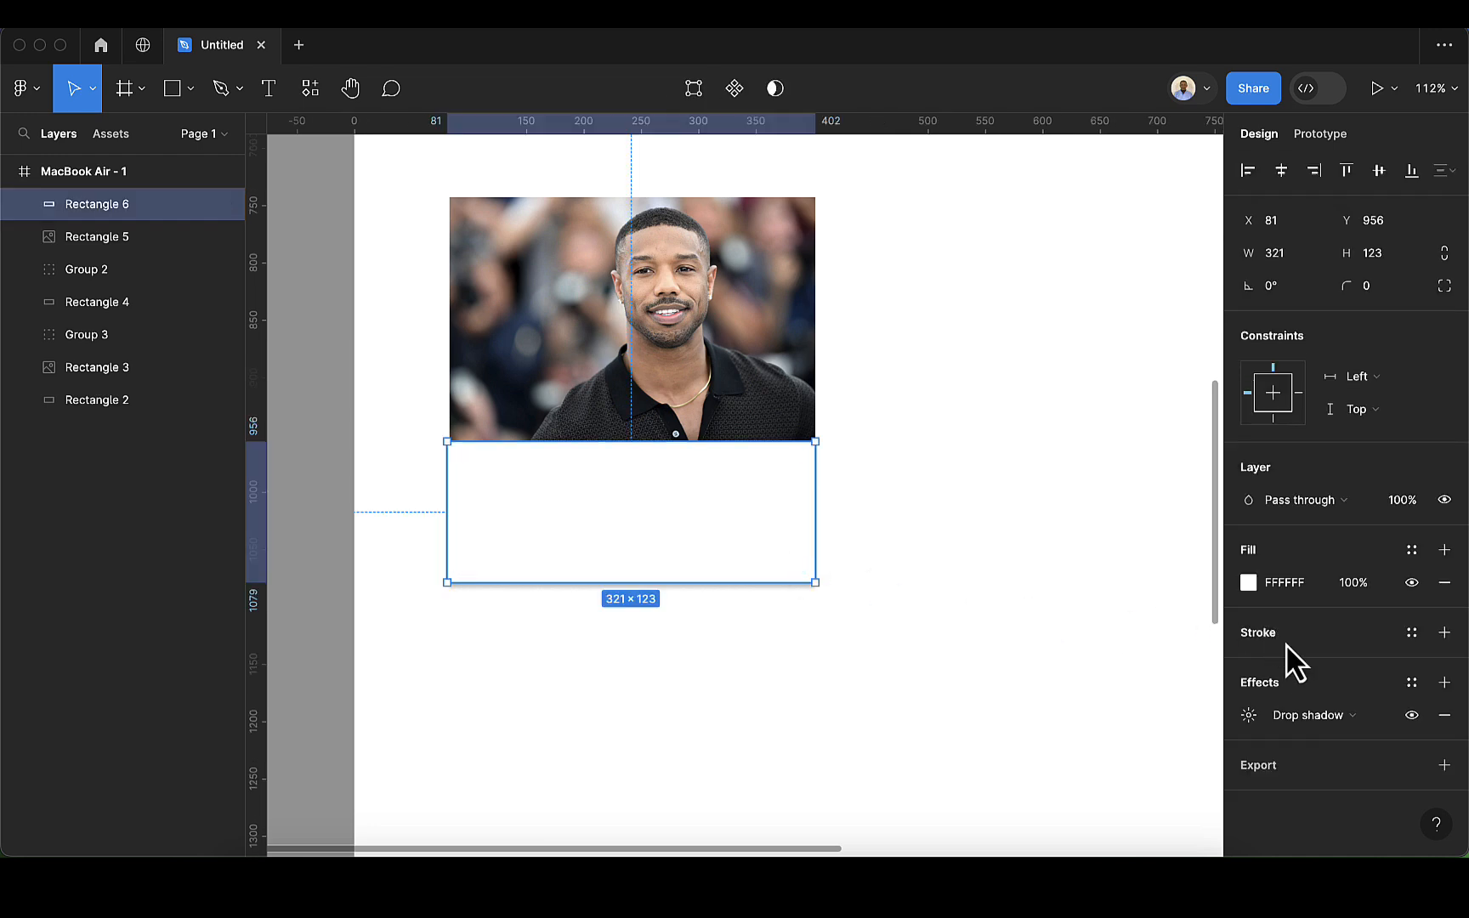
click(1247, 716)
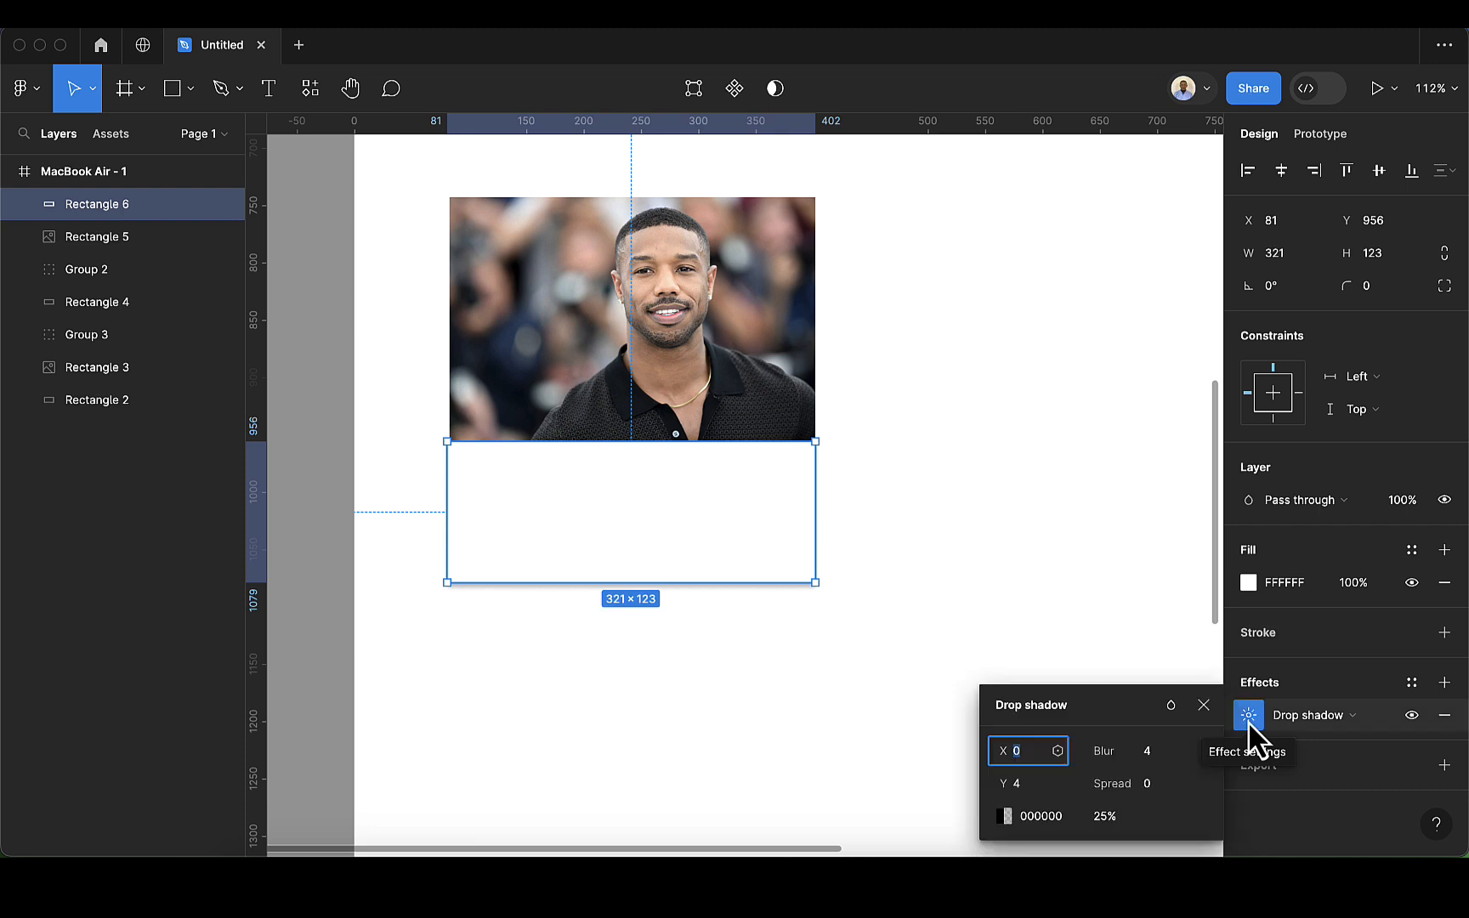
click(1108, 815)
text(10)
key(Return)
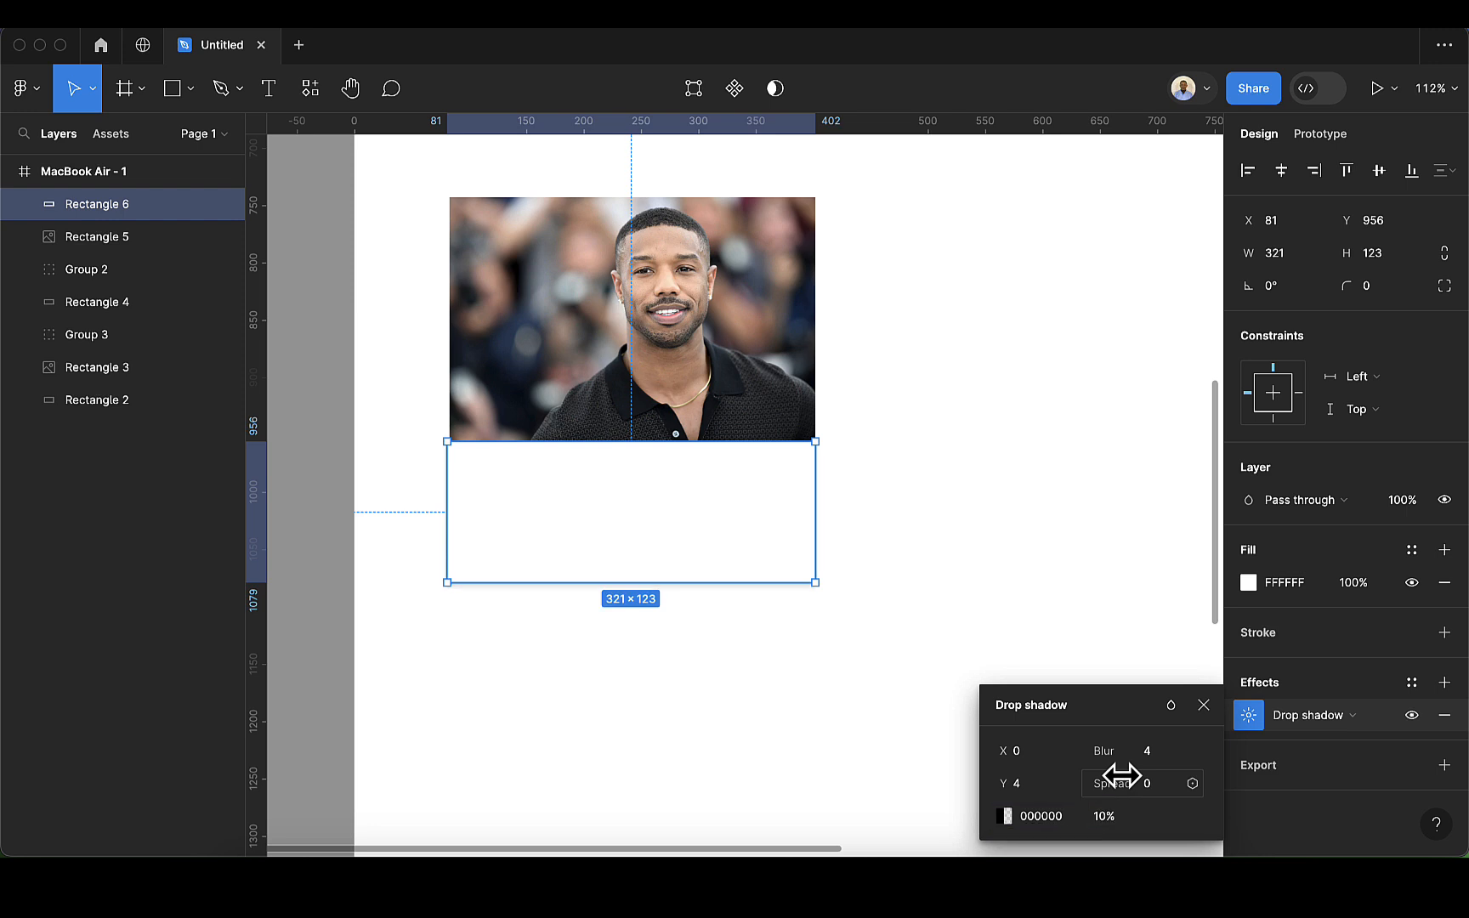
Step: Set the drop shadow's blur to 10 and its Y offset to 6, and close the shadow settings
click(1161, 756)
key(BackSpace)
text(10)
key(Return)
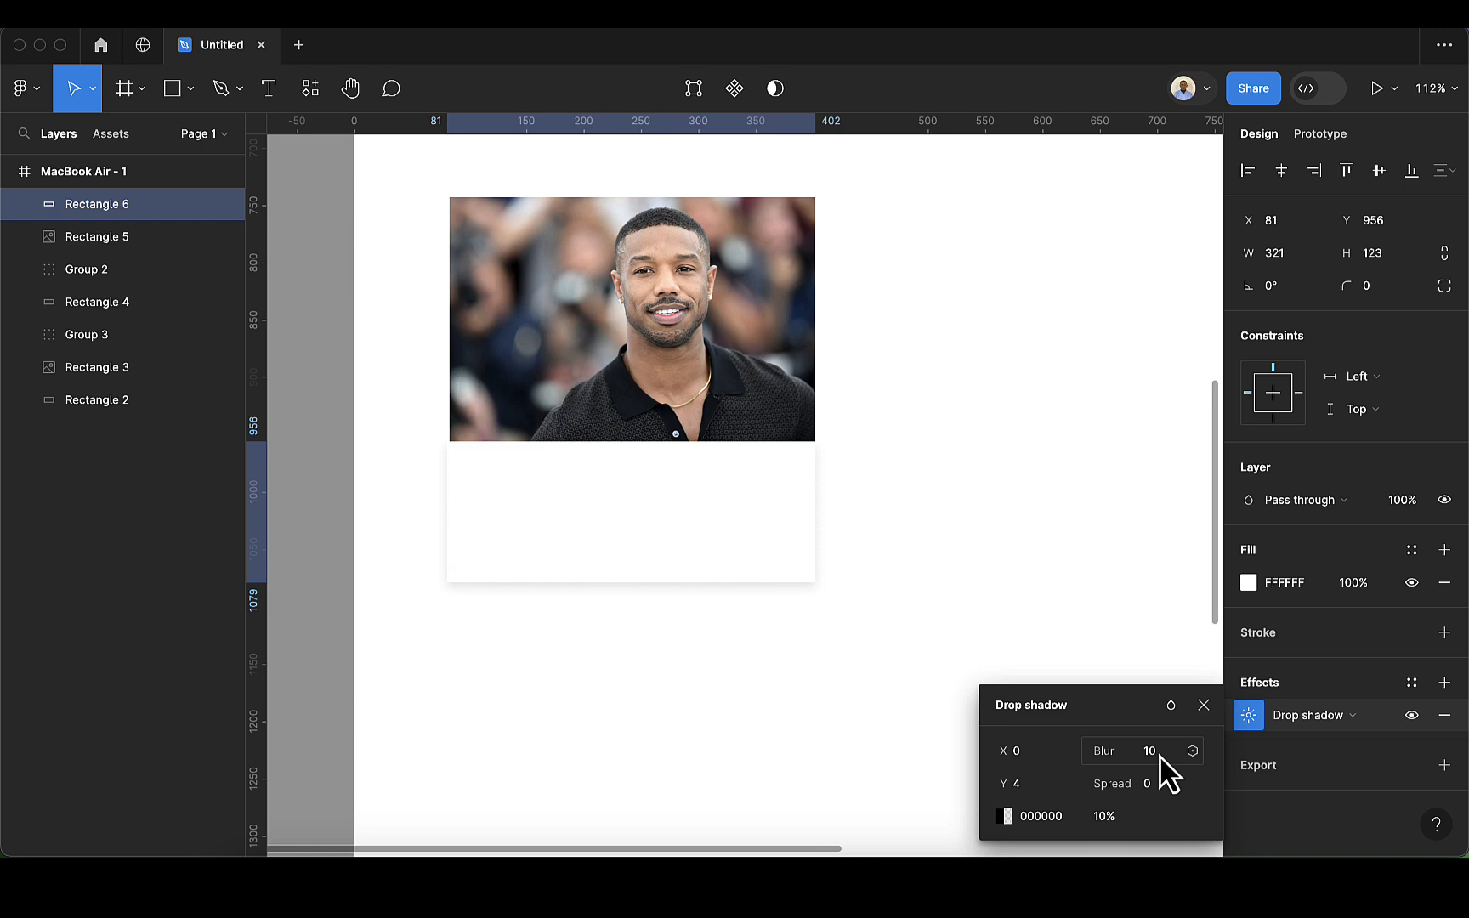
click(1041, 784)
key(Up)
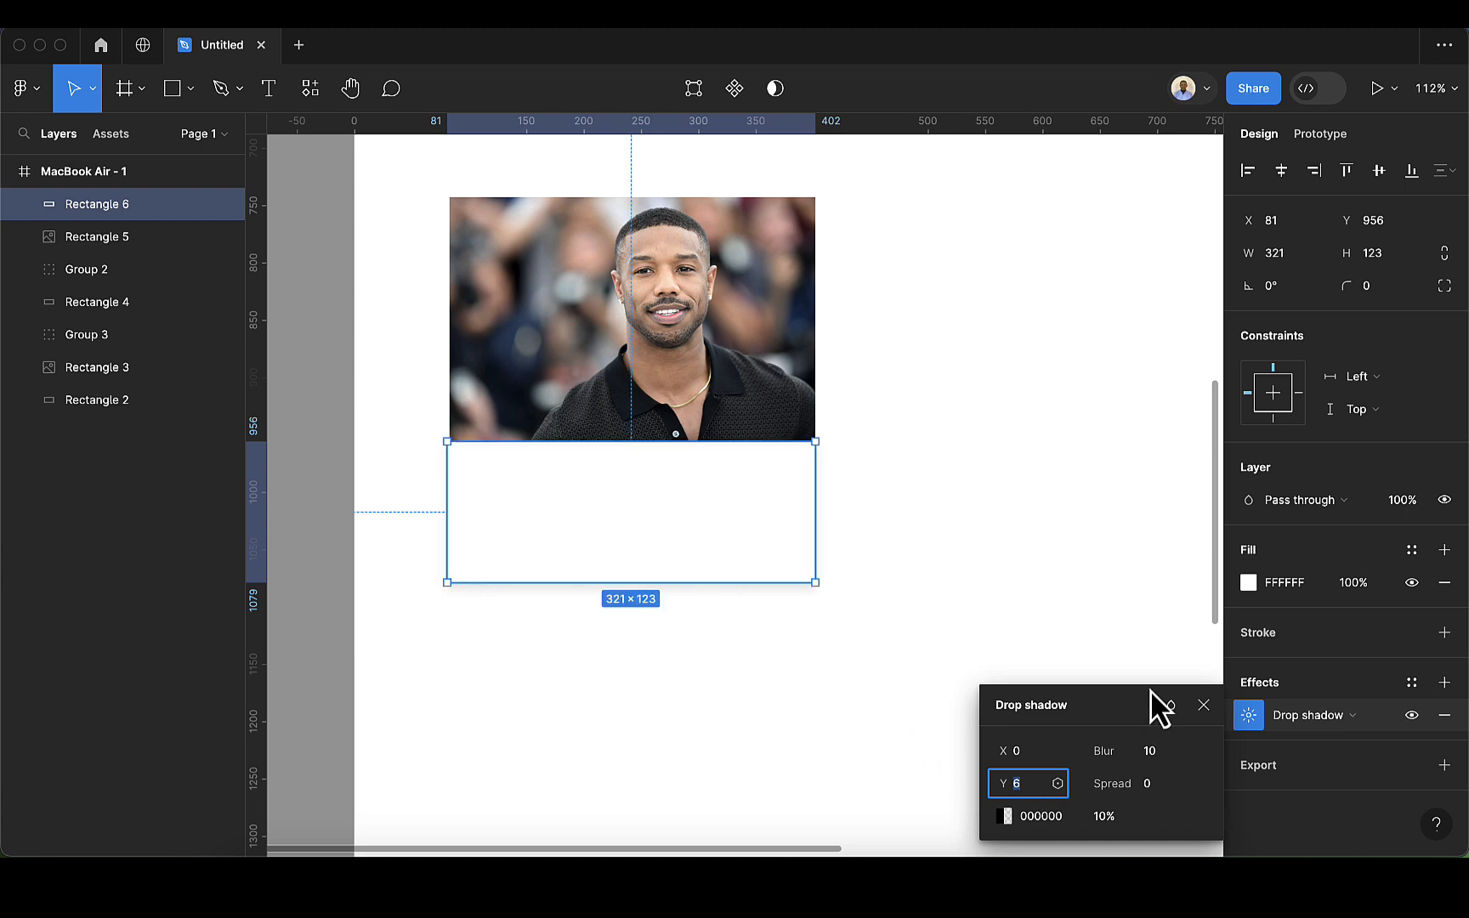
click(1198, 702)
click(791, 657)
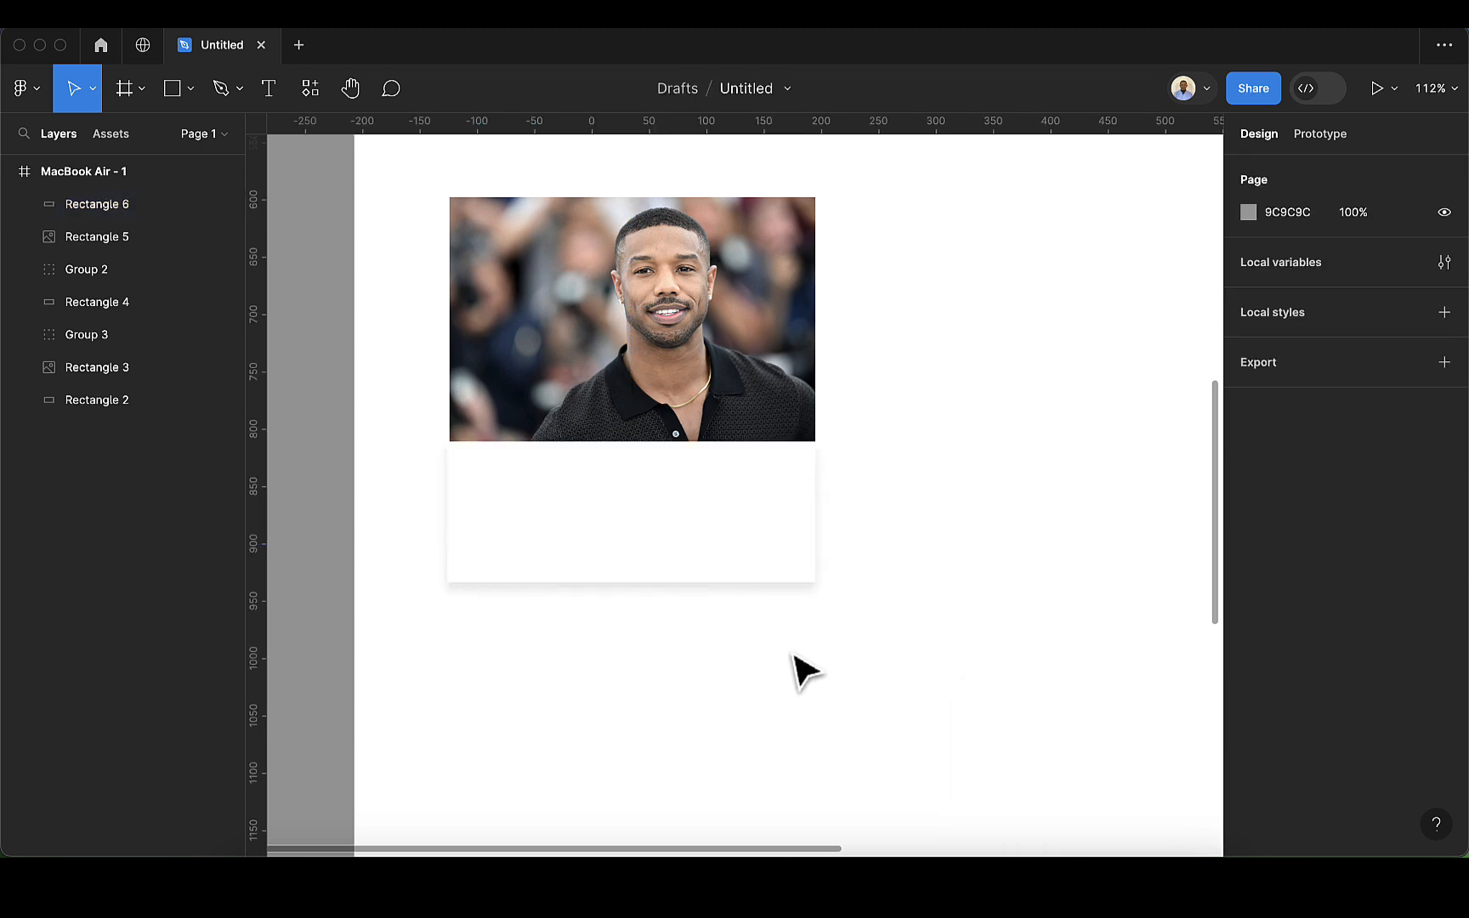
click(389, 247)
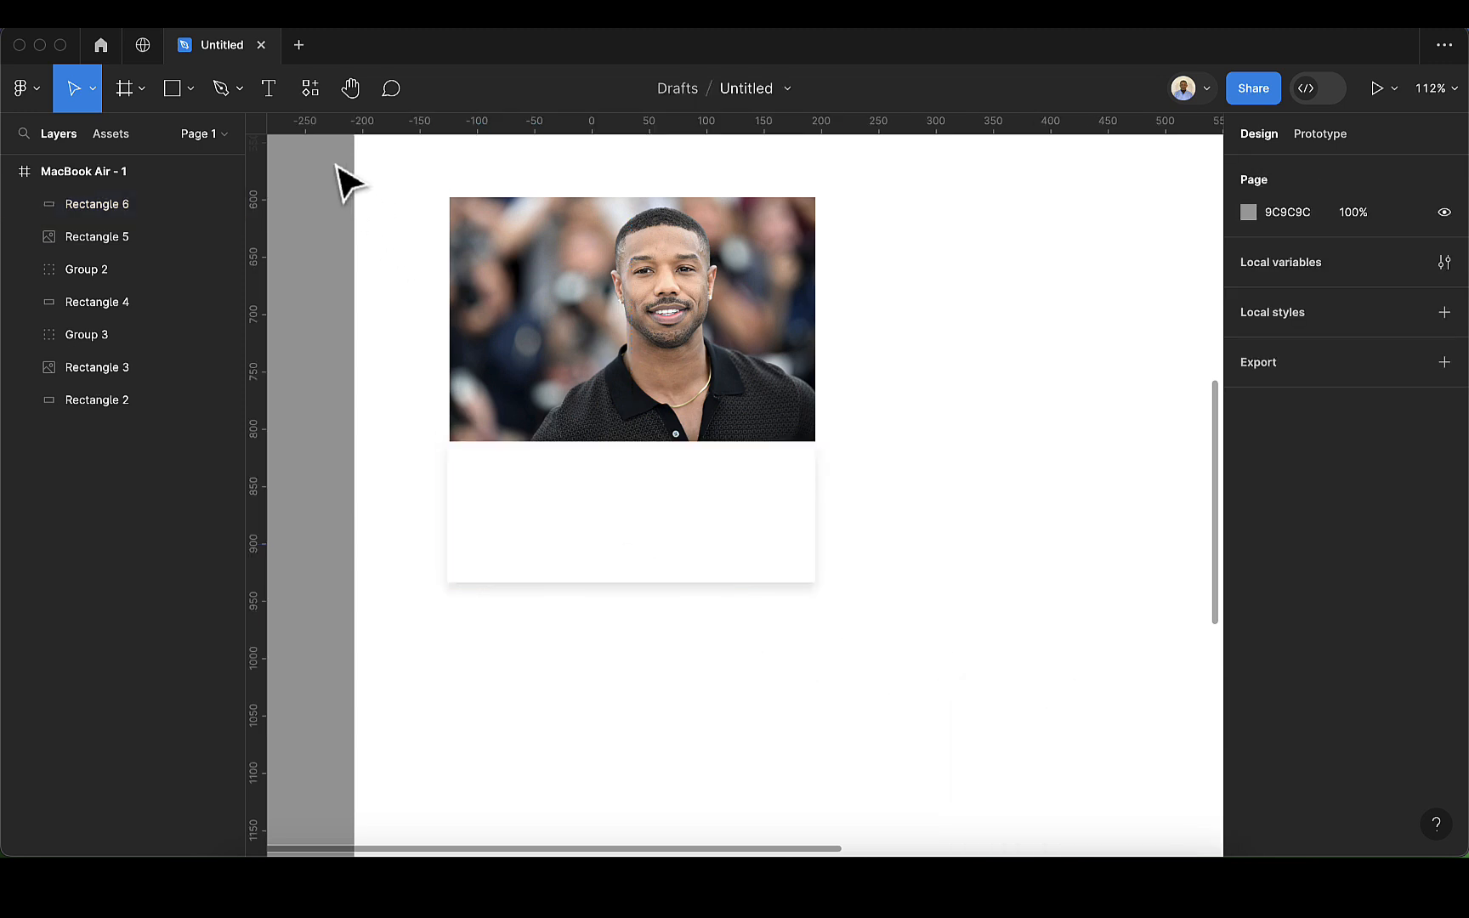
Step: Add the text "Michael B. Jordan" in the upper part of the white area beneath the photo
click(269, 93)
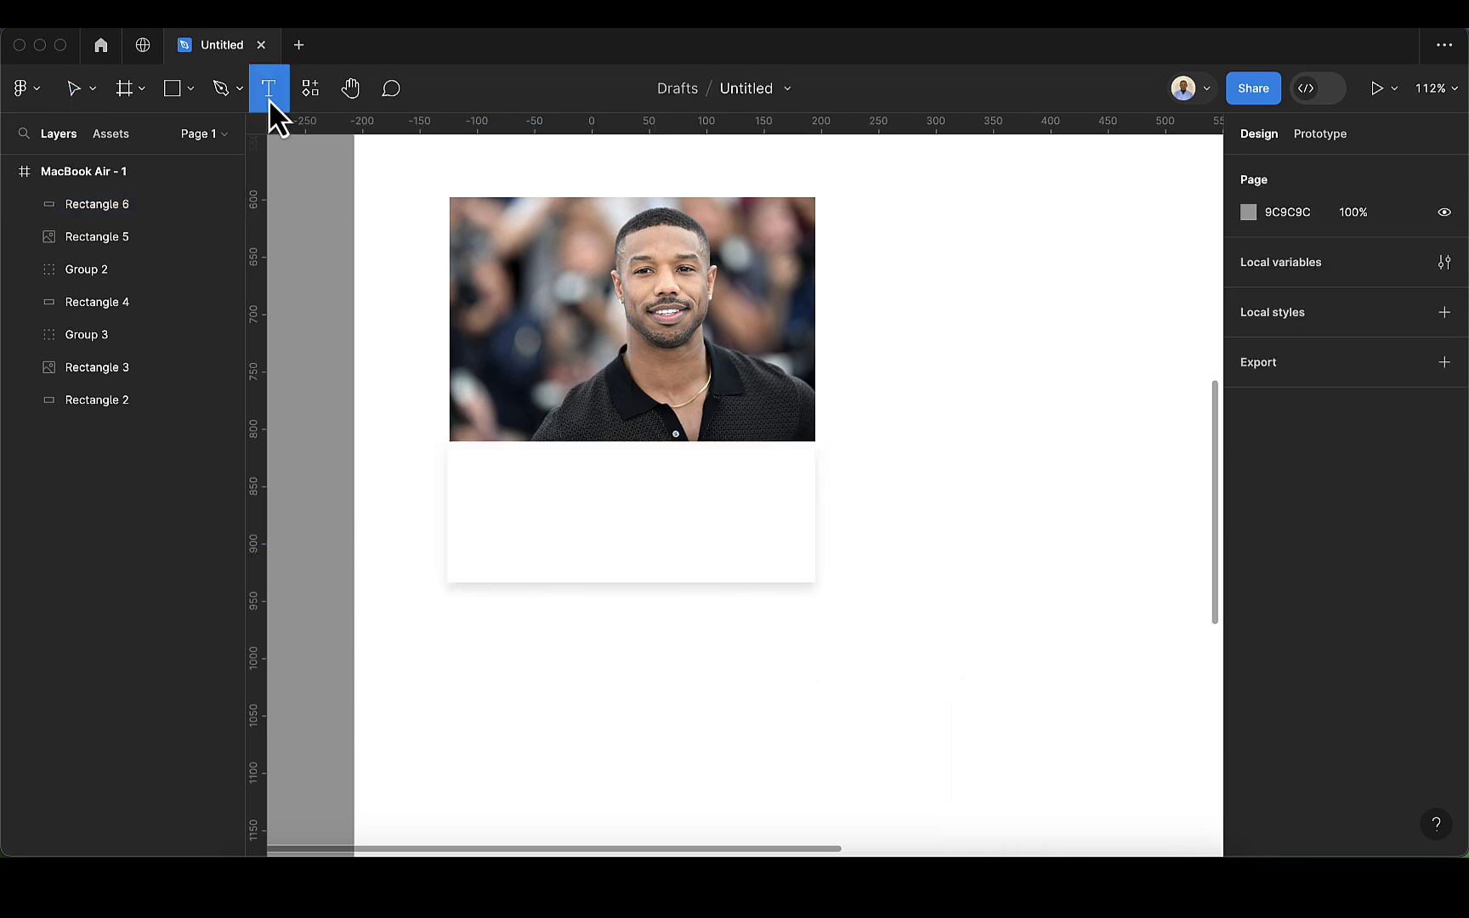
click(473, 468)
text(Mi)
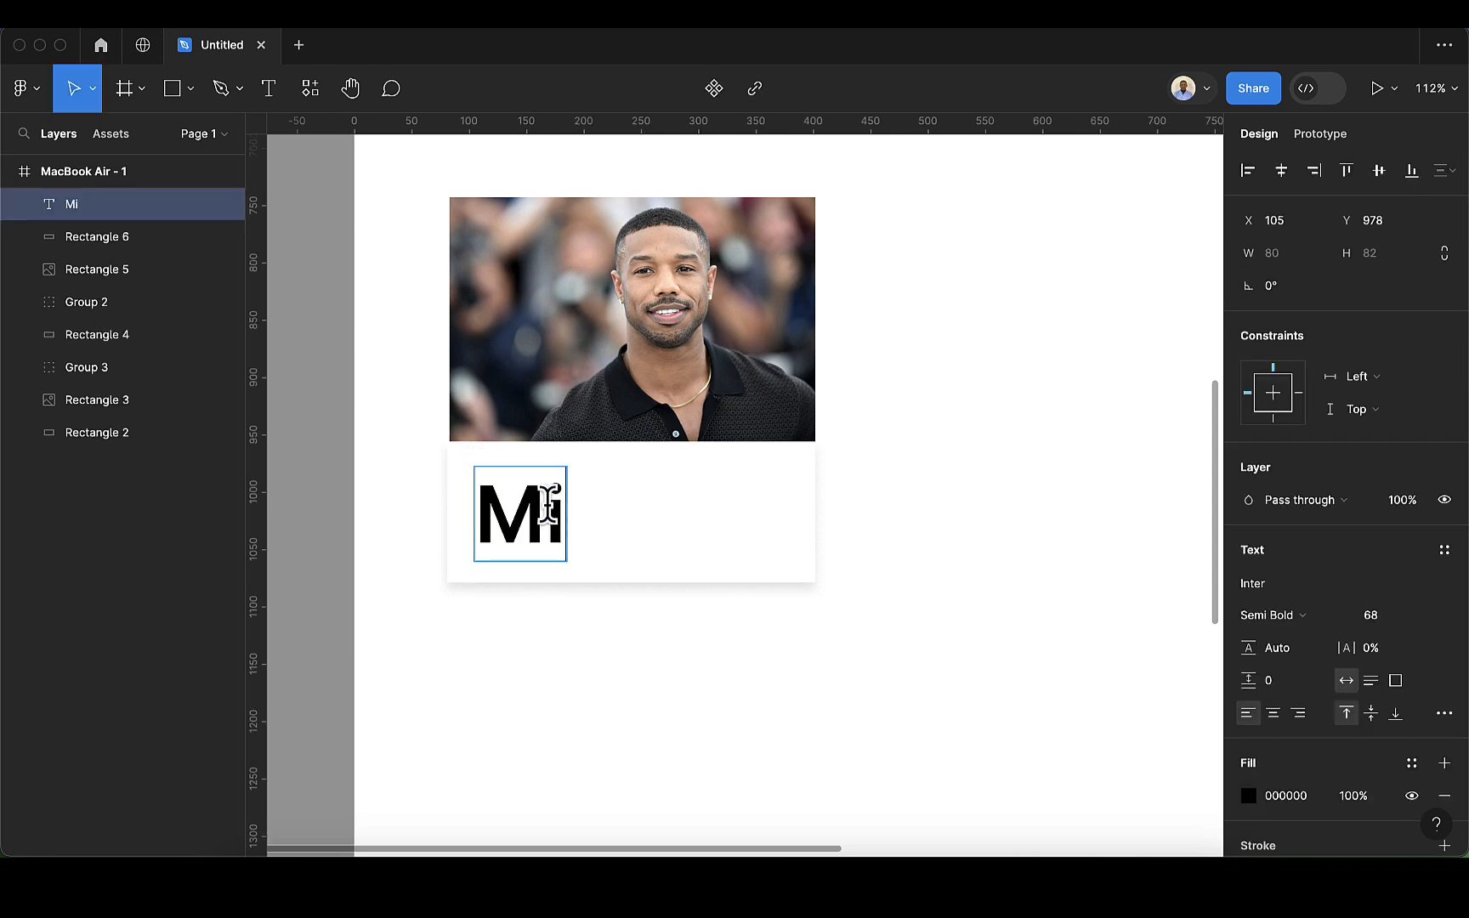
text(cha)
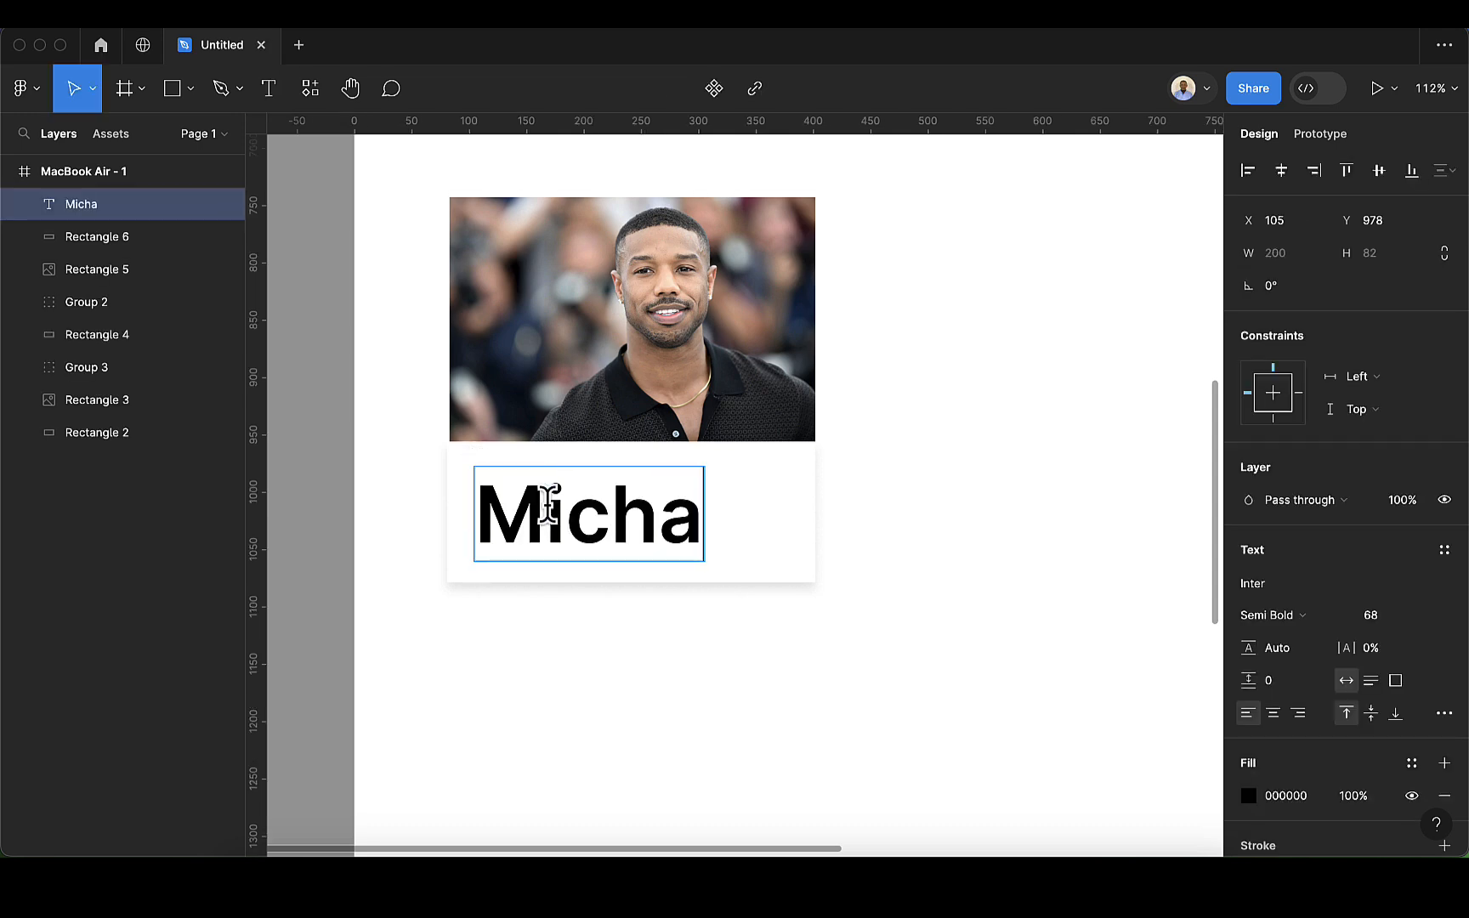
text(el B. Jpr)
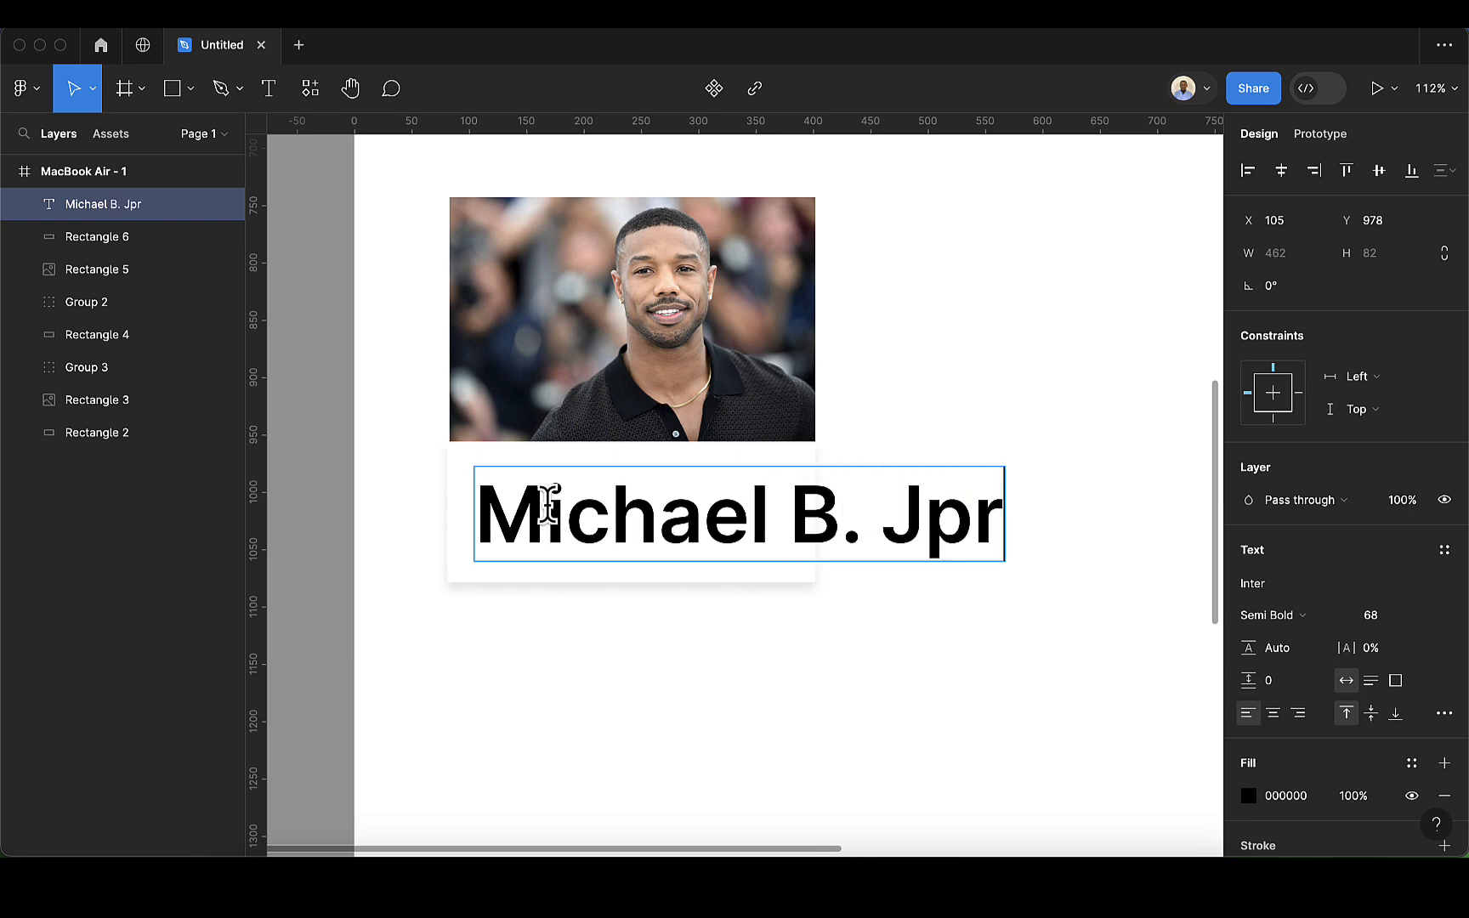
key(BackSpace)
key(BackSpace)
text(ordan)
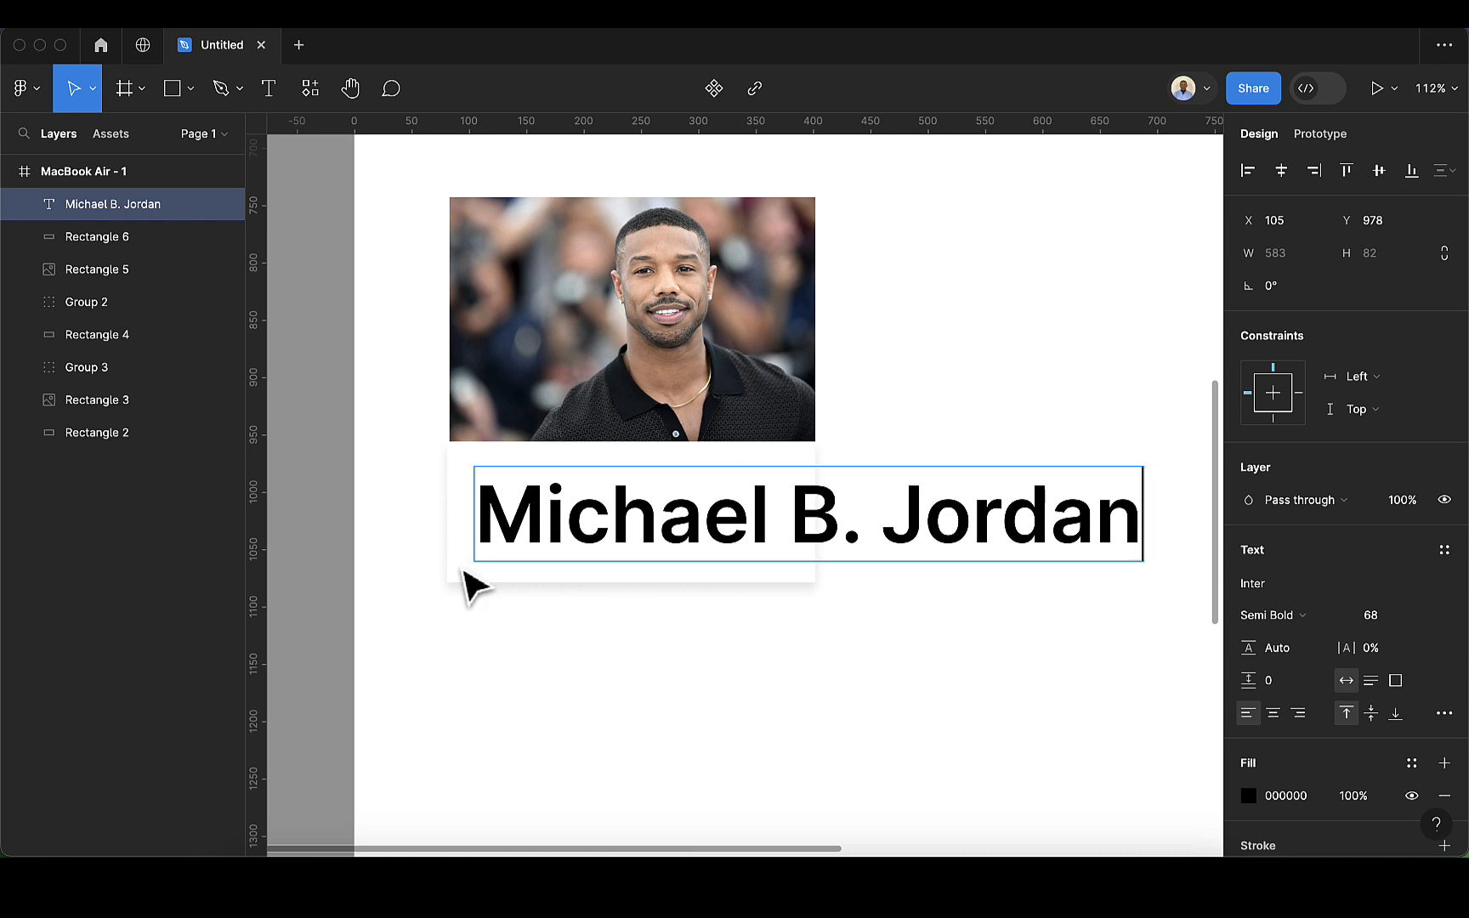
key(Escape)
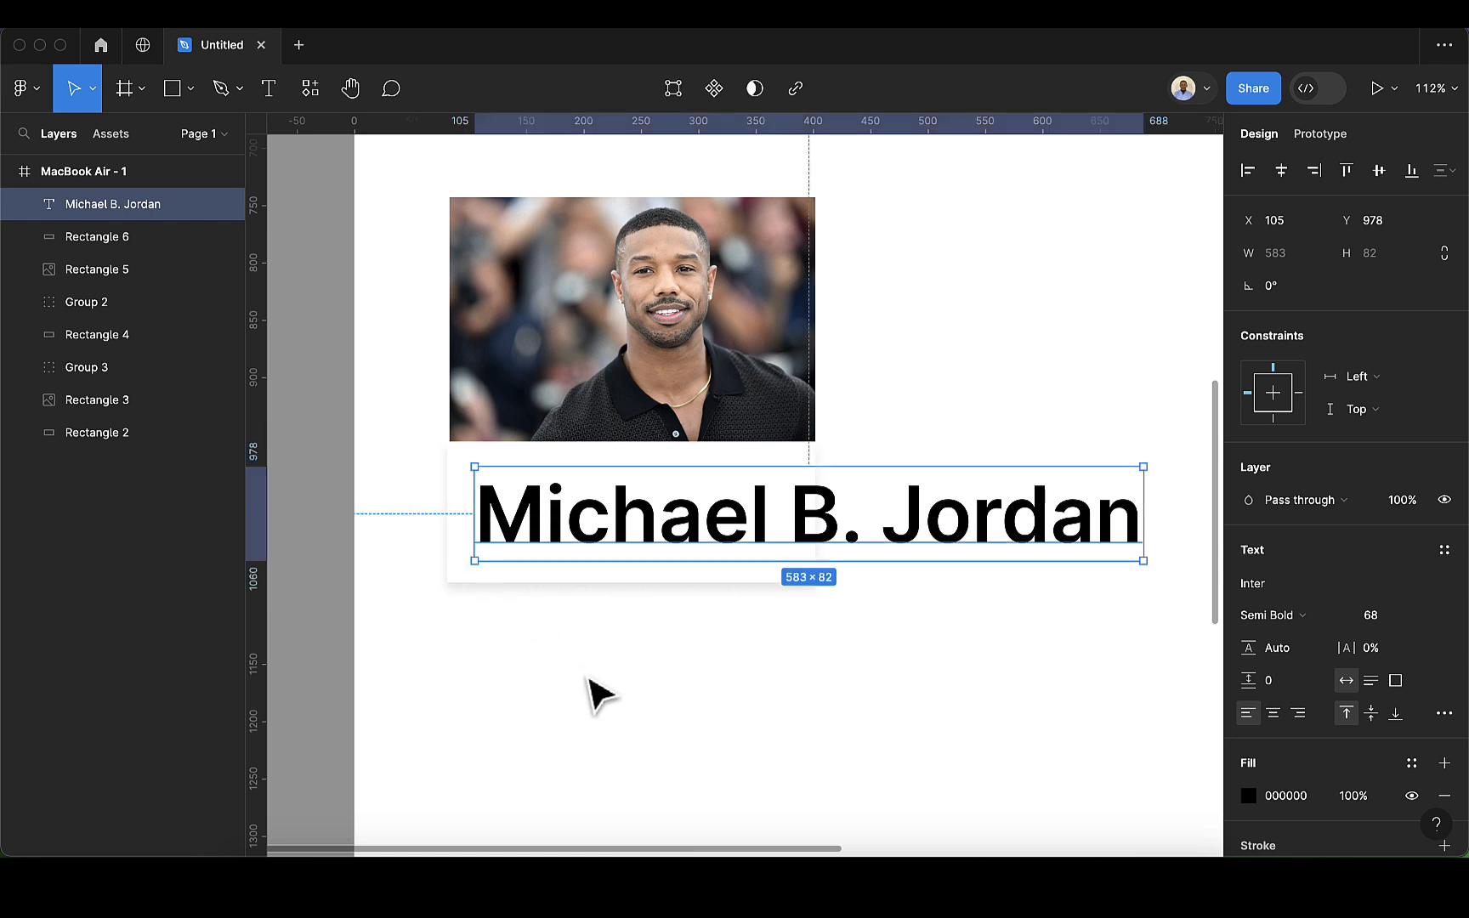
click(685, 697)
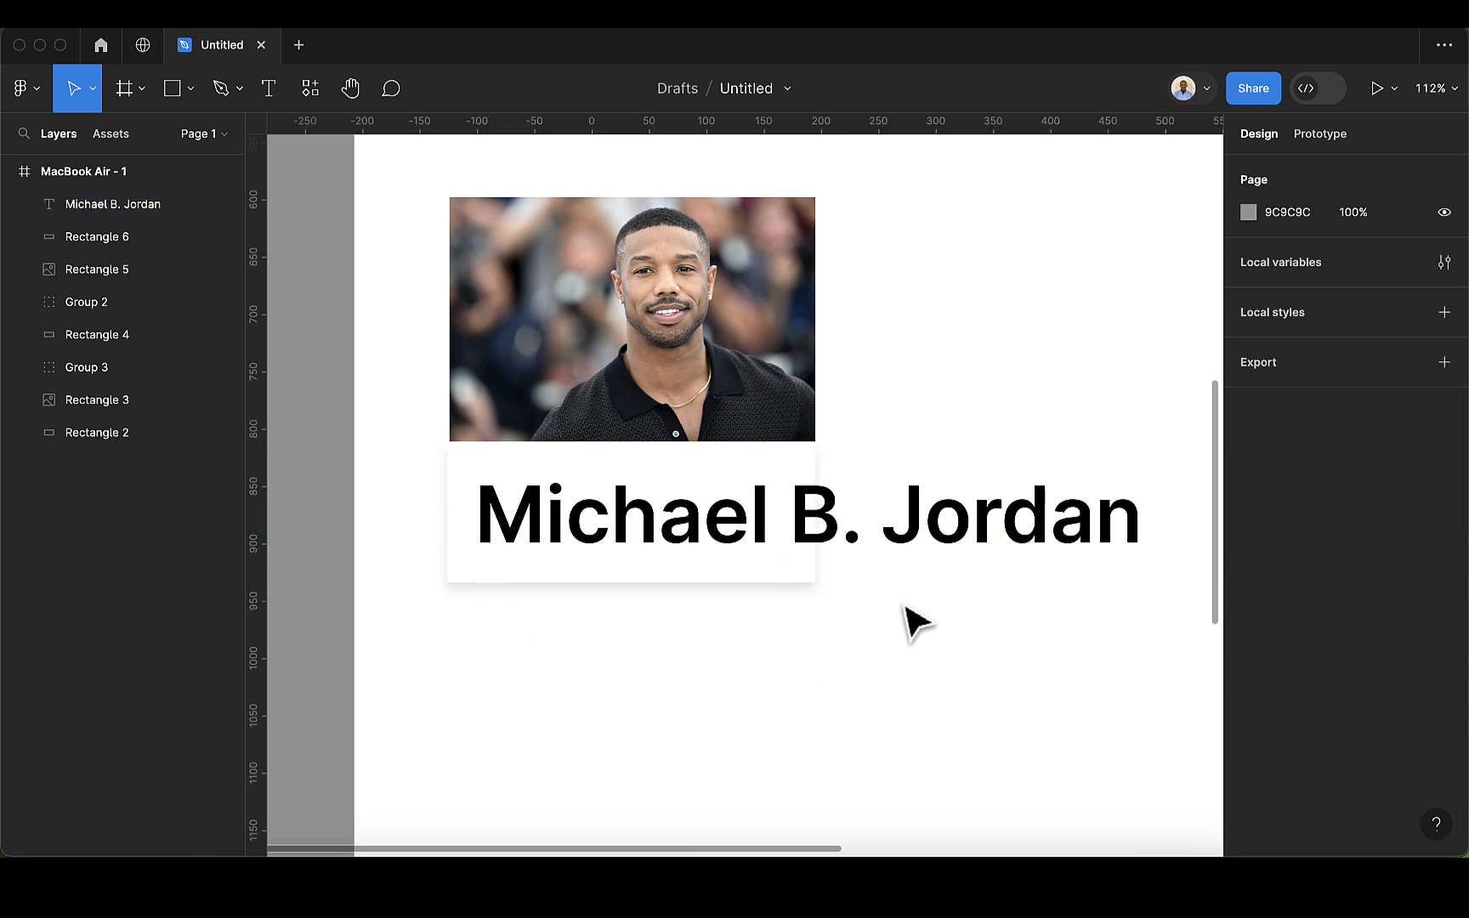
Step: Set the name text's font size to 16 and move it to about X 98, Y 974 within the card
click(960, 522)
click(1381, 621)
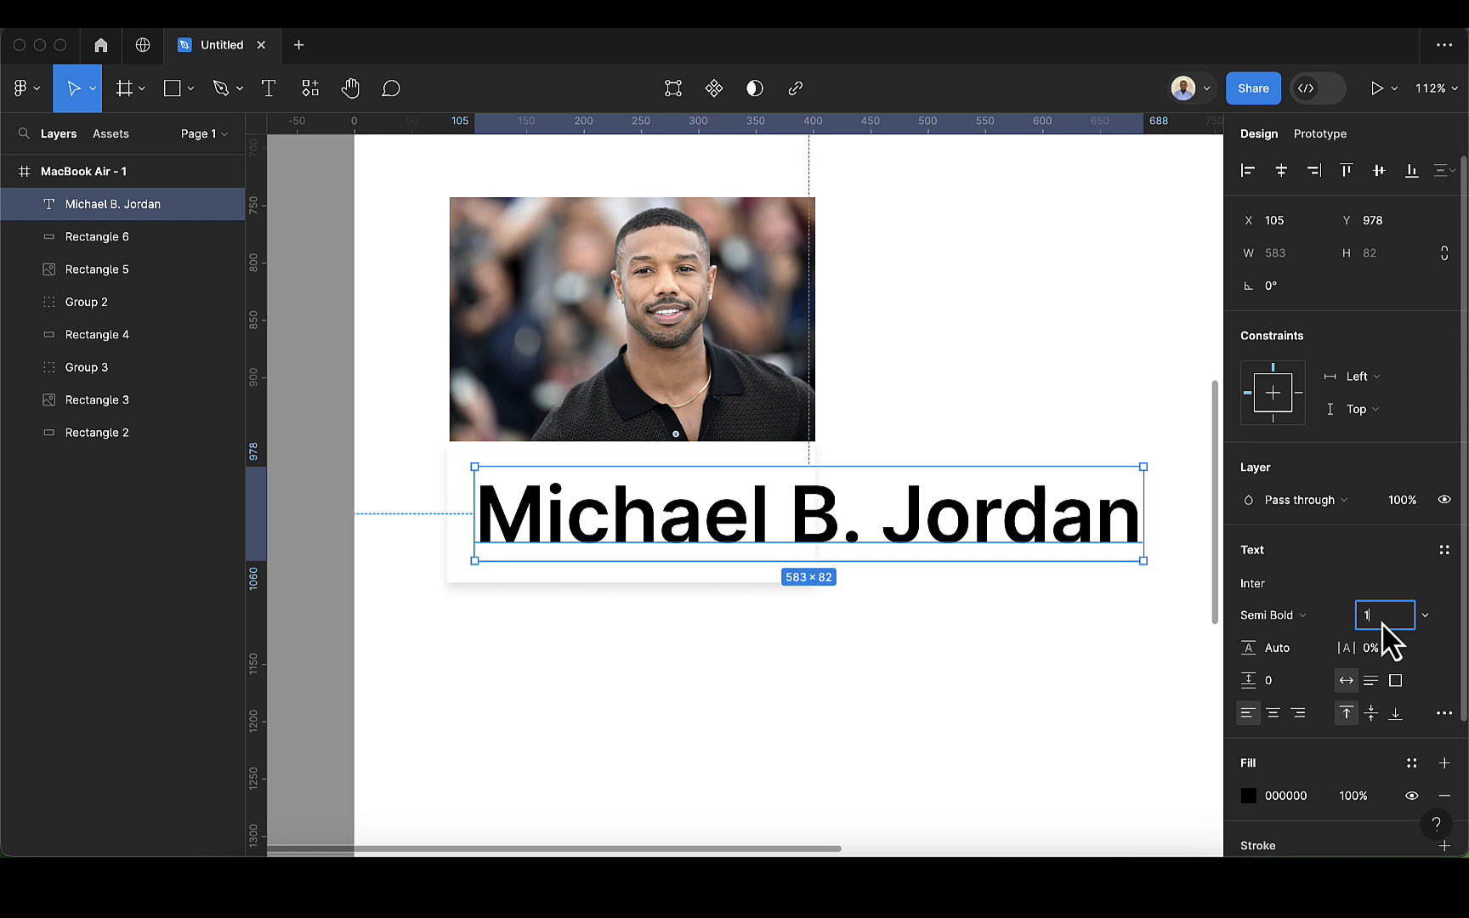
key(Return)
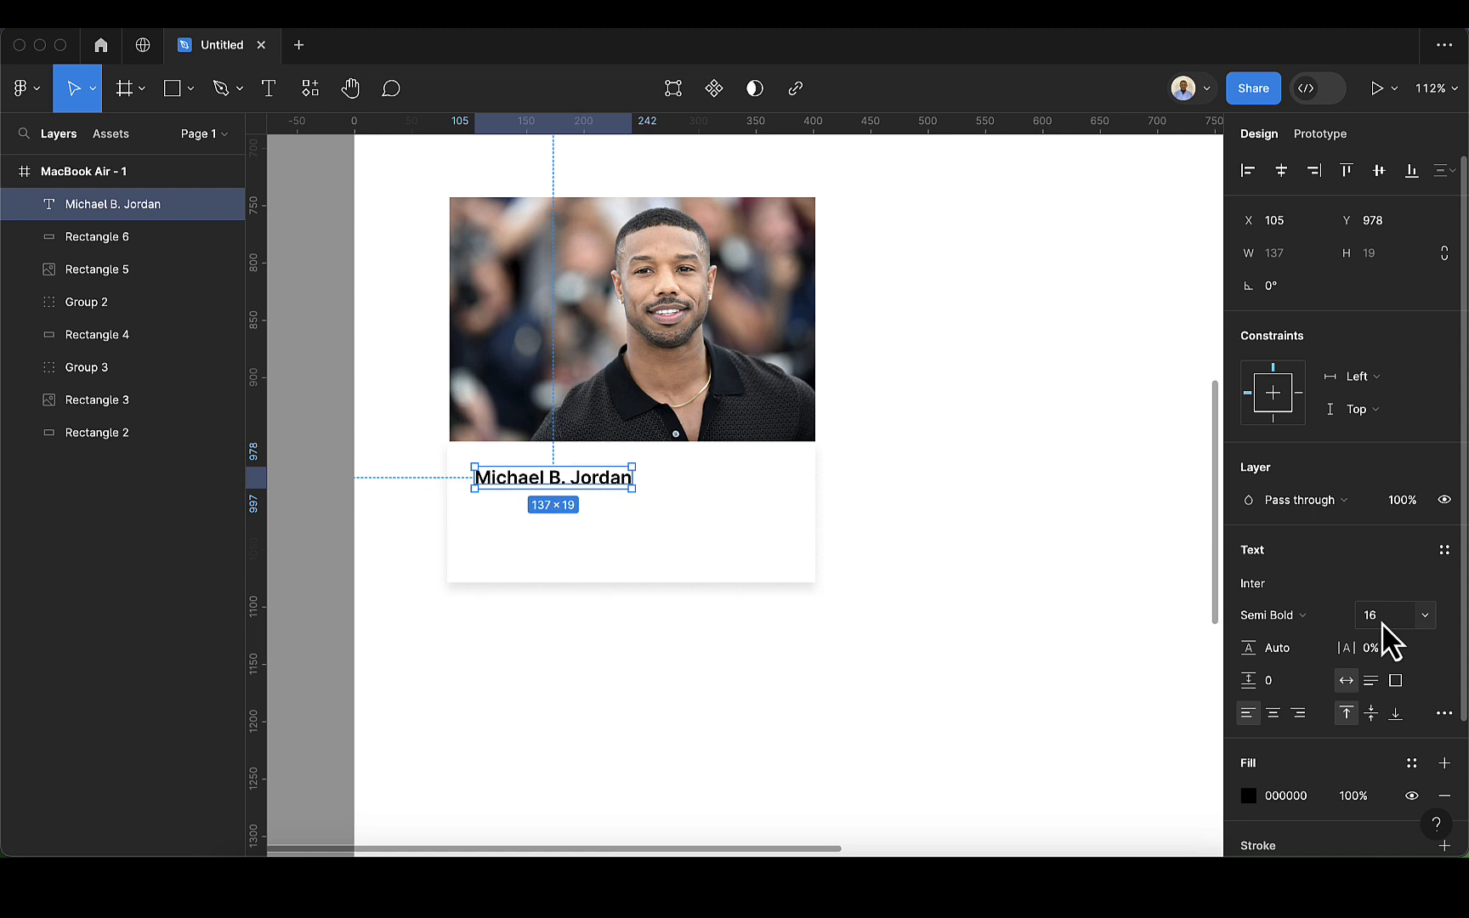
scroll(529, 493, up, 3)
drag(545, 484, 534, 479)
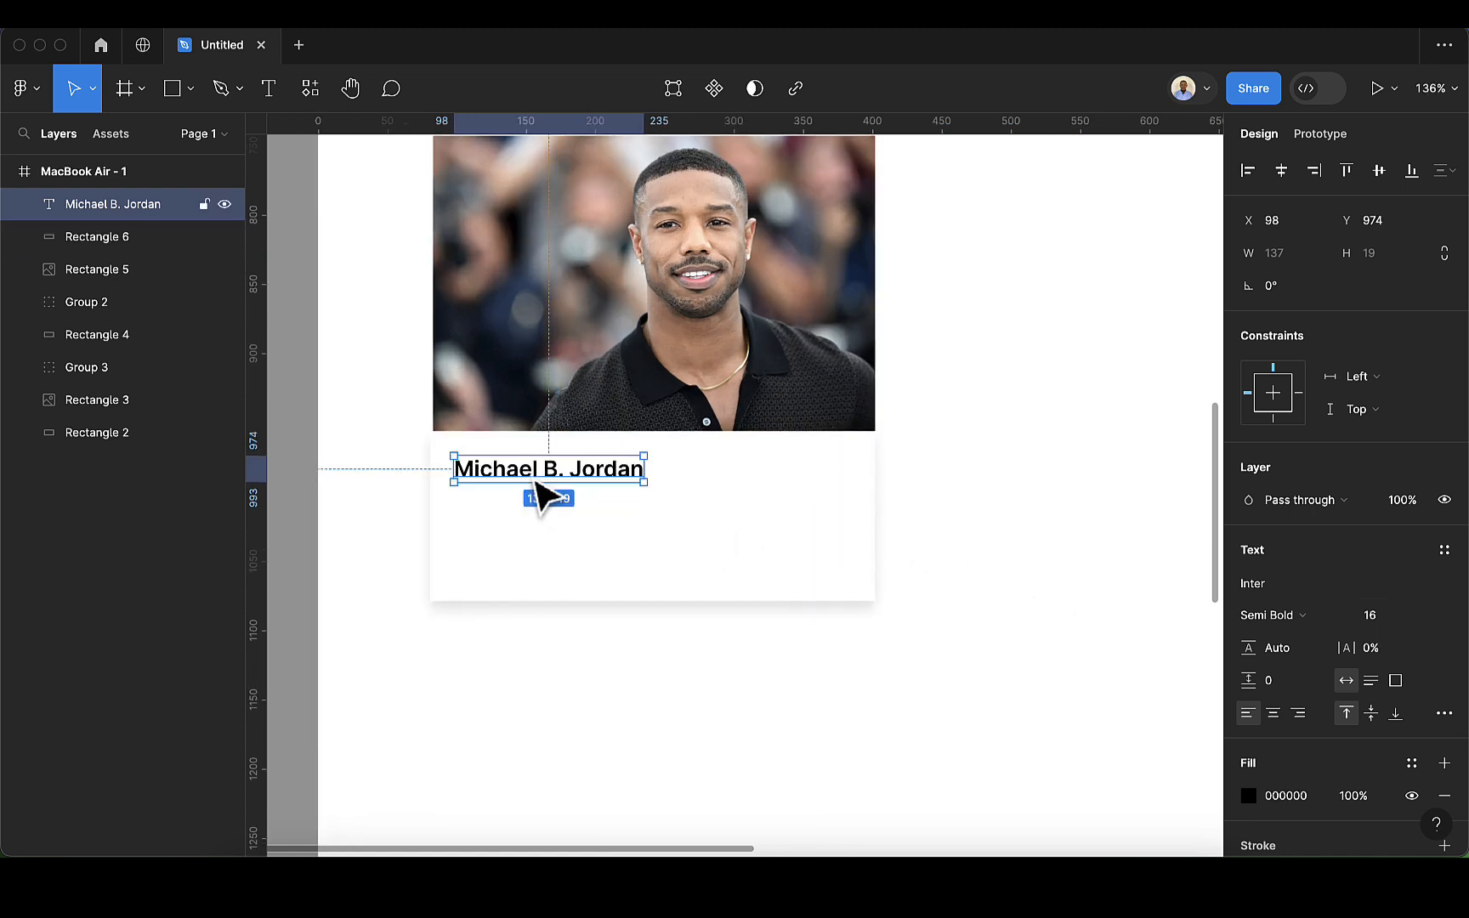
Step: Paste the copied description "Micahel B. Jordan is an award winning Hollywood Actor…" as text beneath the name and align their left edges at X 98
scroll(533, 480, down, 4)
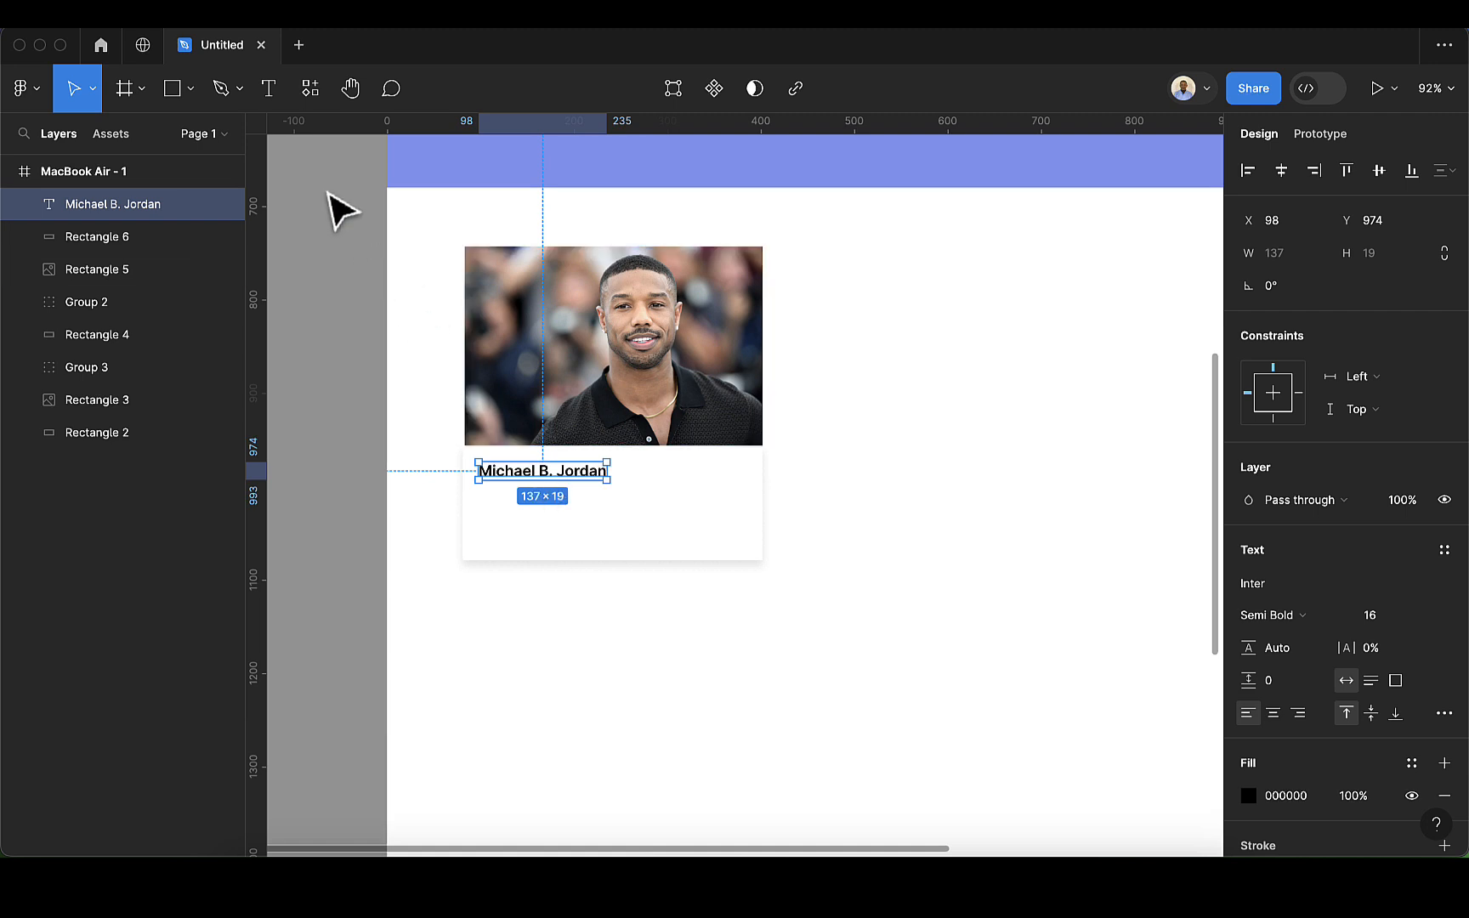
click(268, 89)
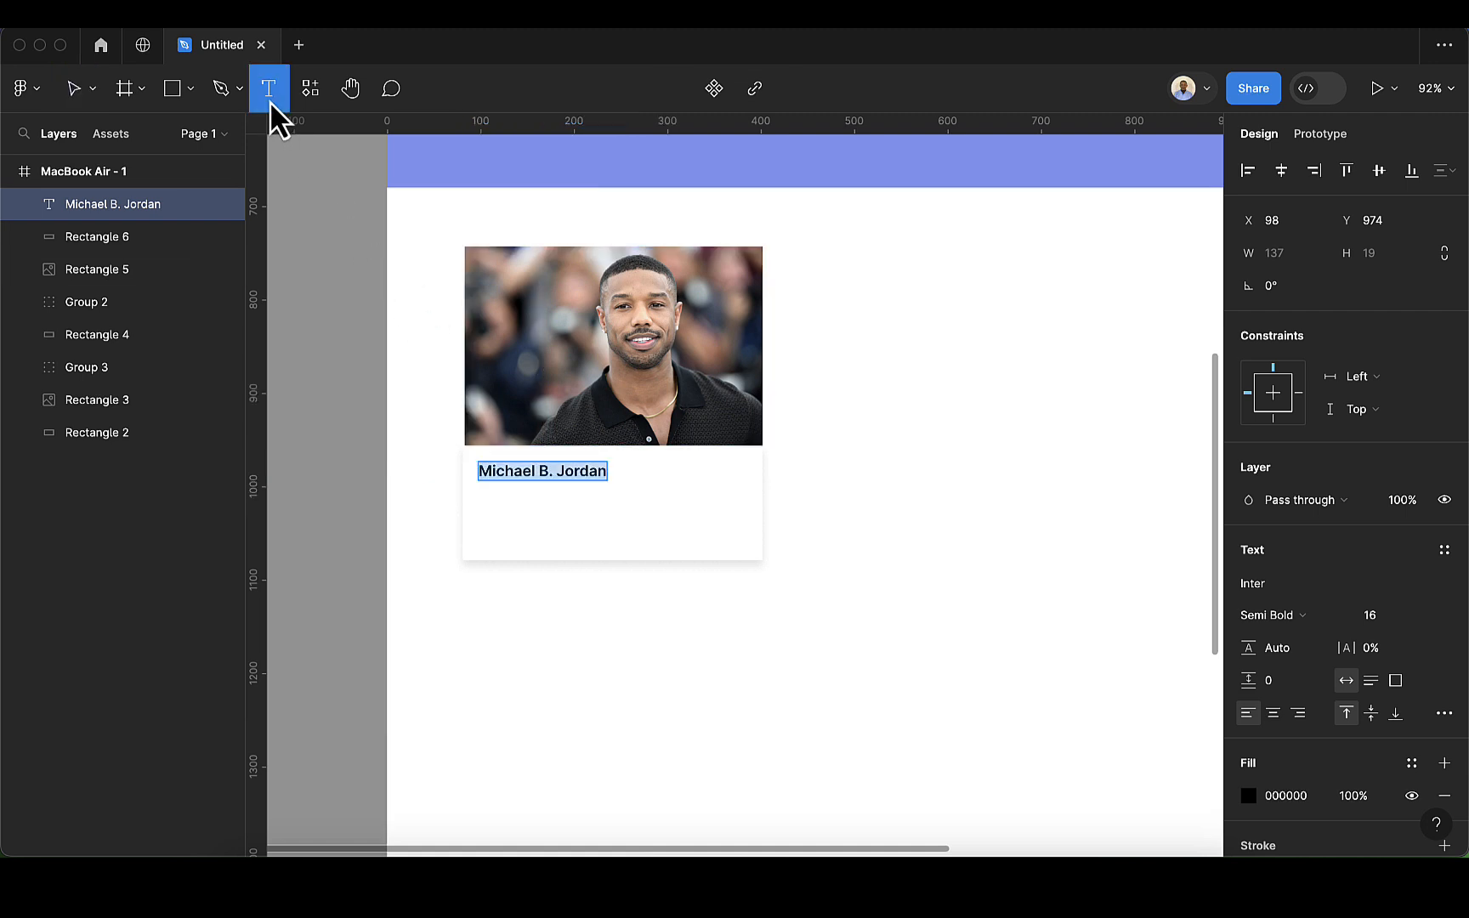
click(488, 504)
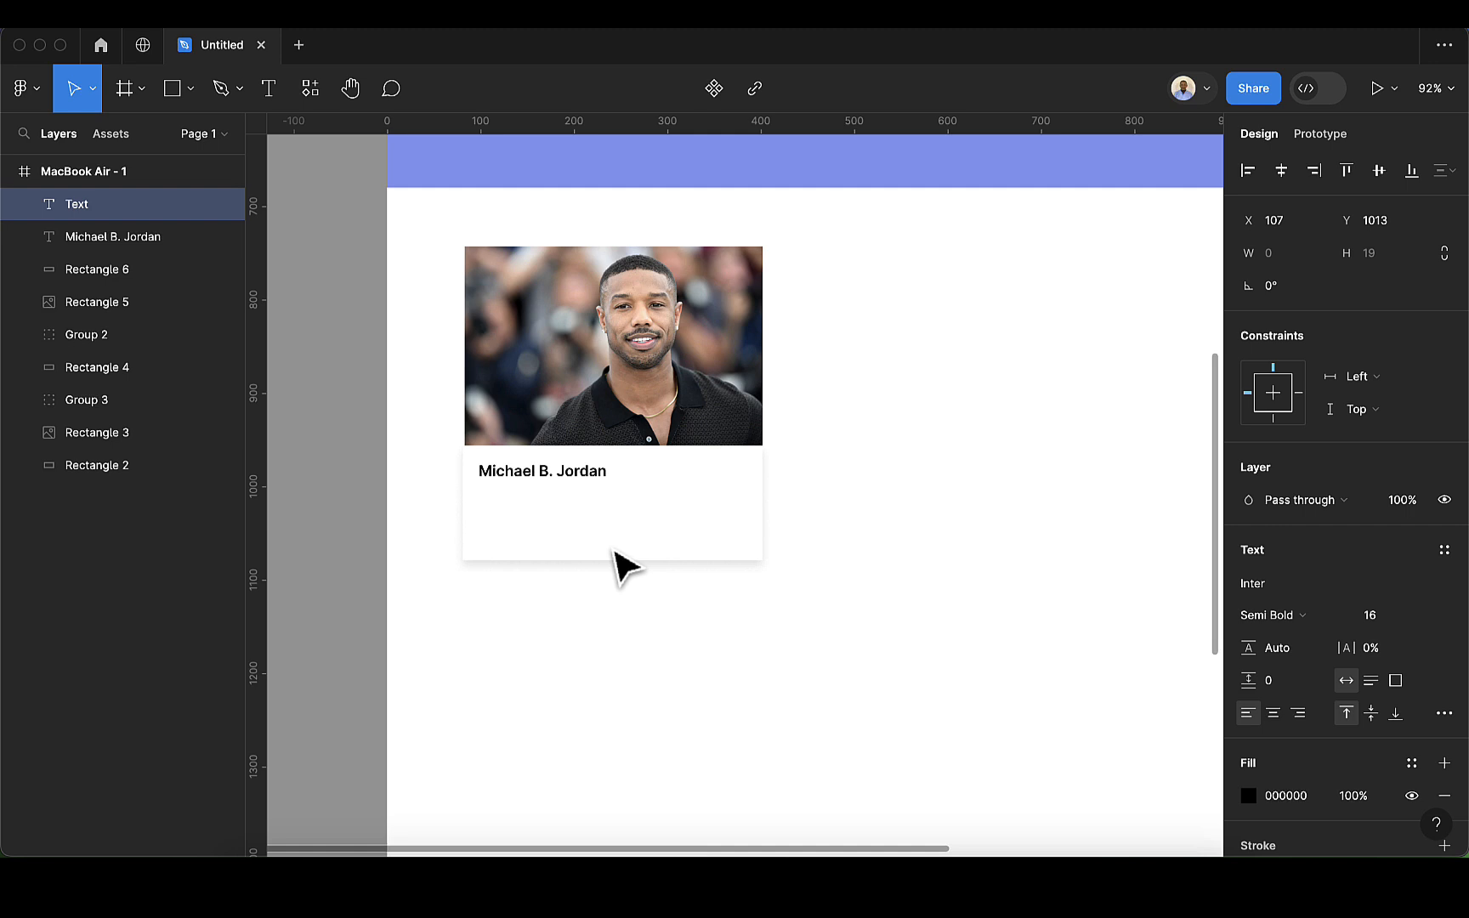
text(Micahel B. Jordan is an award winning Hollywood Actor. He has been featured in numerous movies for the past decade.)
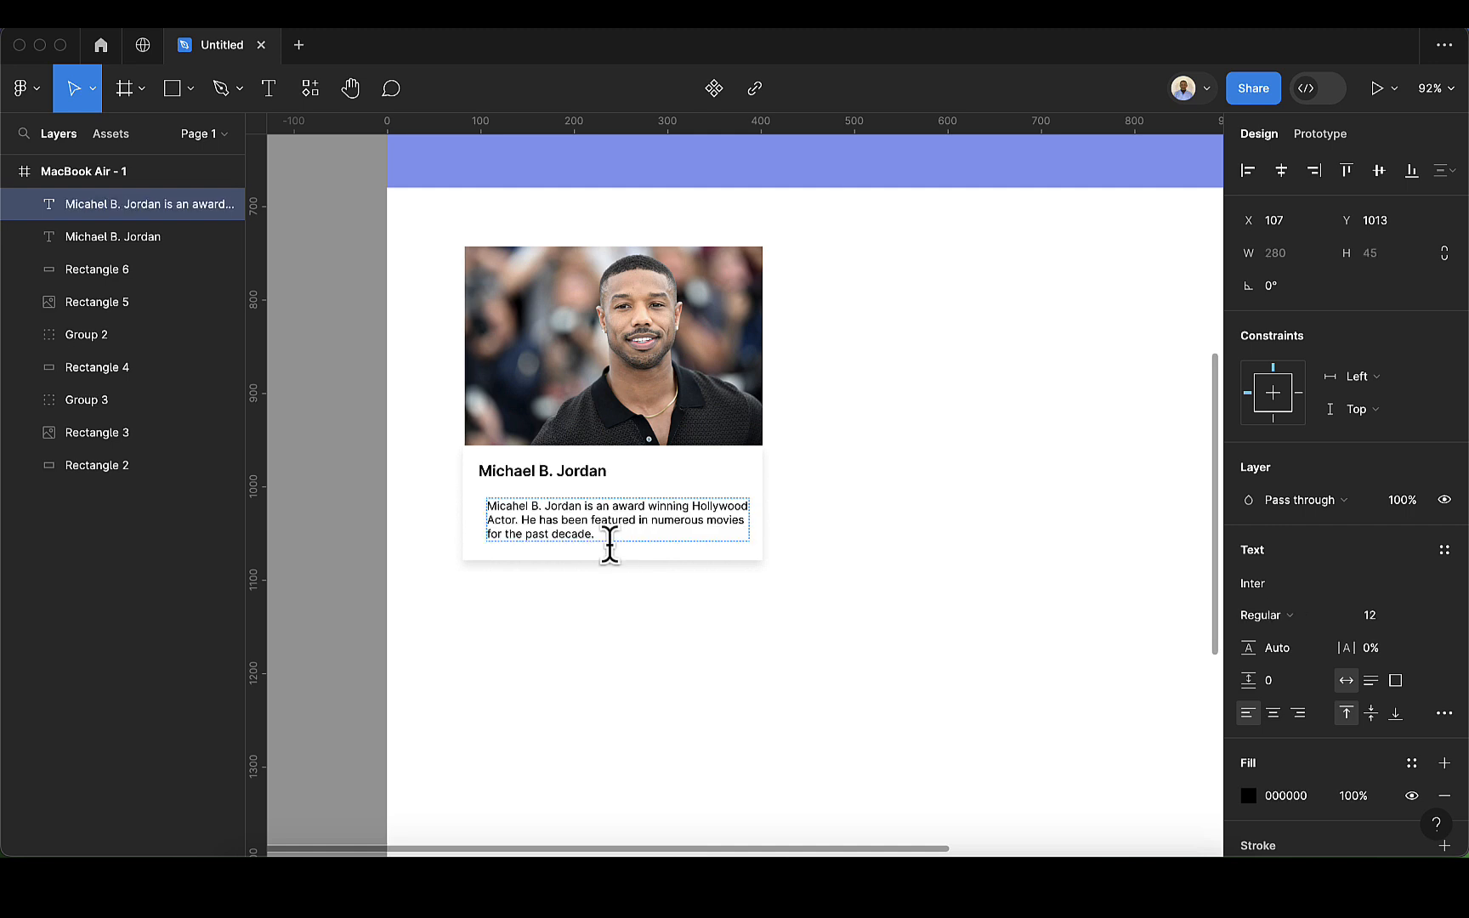
key(Escape)
mouse_move(563, 540)
mouse_down()
mouse_move(574, 558)
mouse_move(554, 525)
mouse_move(564, 541)
mouse_up()
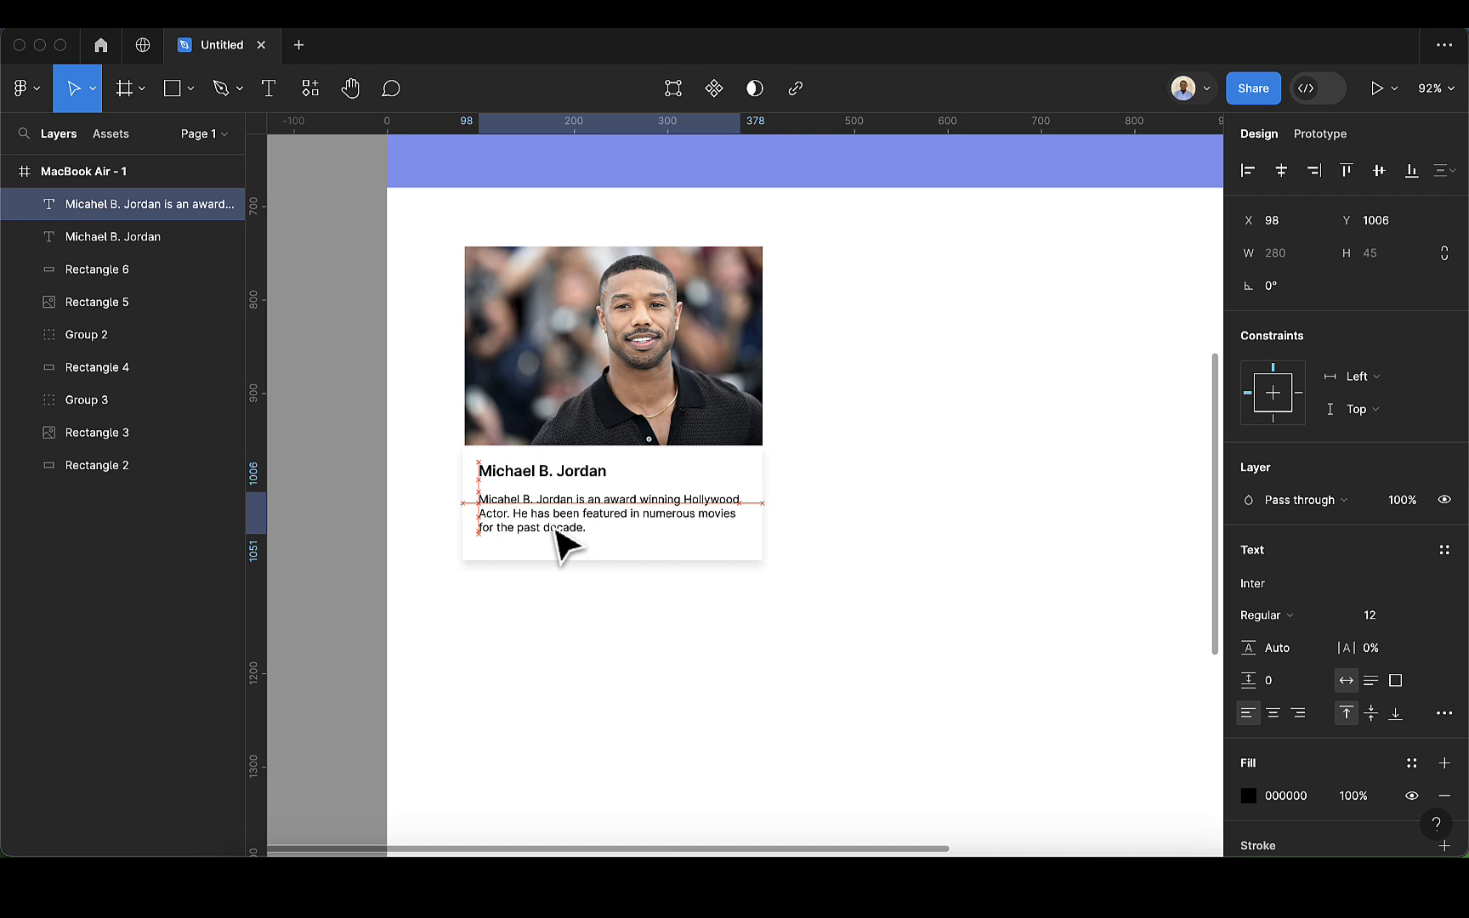
Step: Extend the lower edge of the white card rectangle to a height of about 153
click(635, 544)
drag(662, 558, 668, 590)
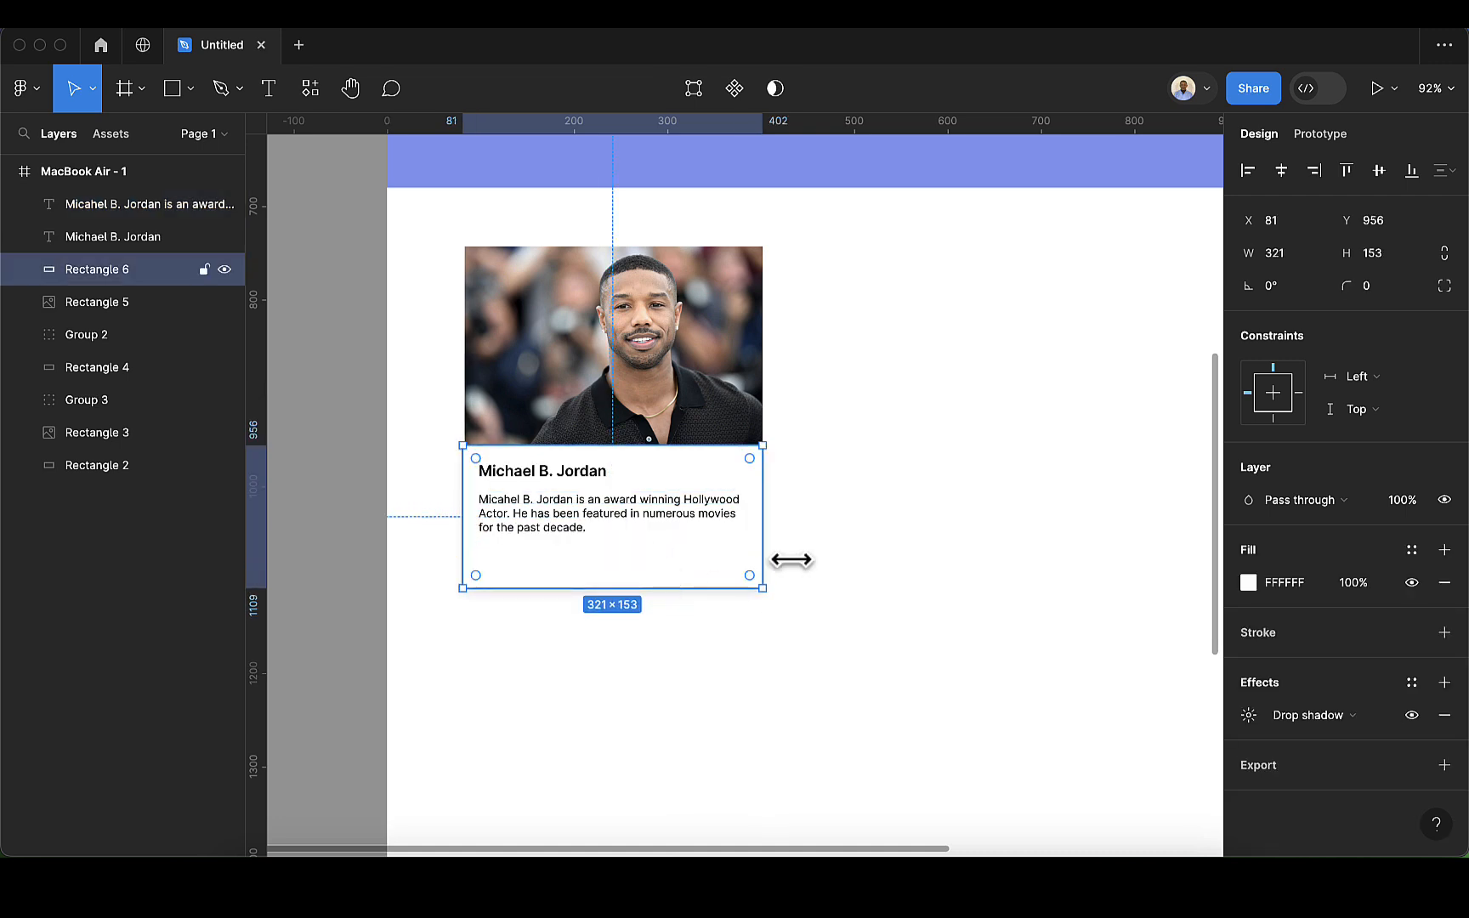
click(839, 561)
Step: Draw a button rectangle about 89 × 28 beneath the description and extend the white card rectangle downwards to a height of about 171
scroll(437, 542, up, 3)
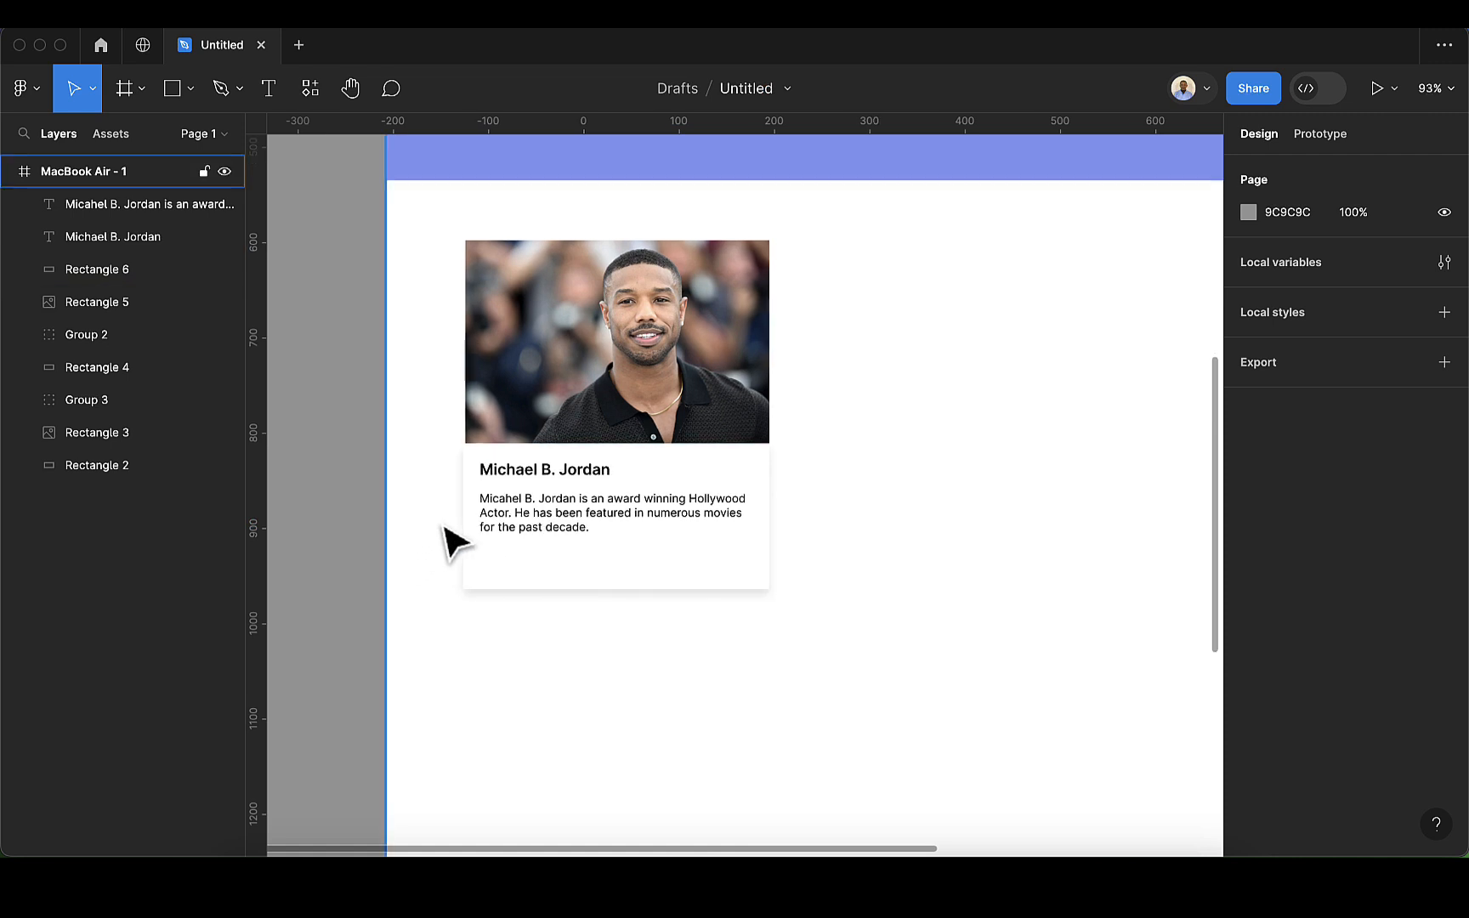
scroll(453, 544, up, 2)
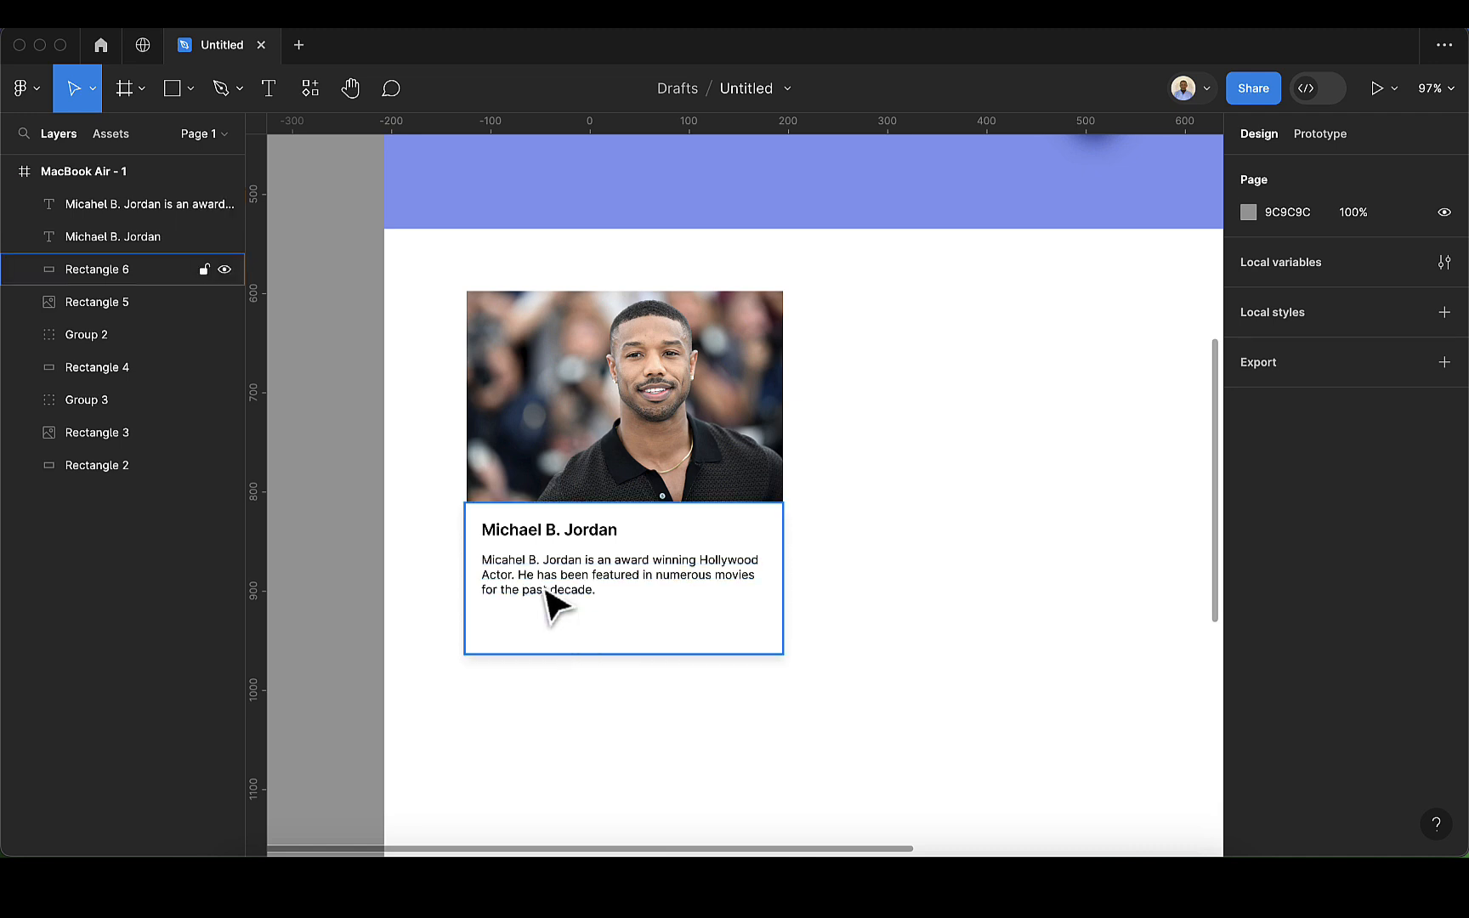
click(163, 94)
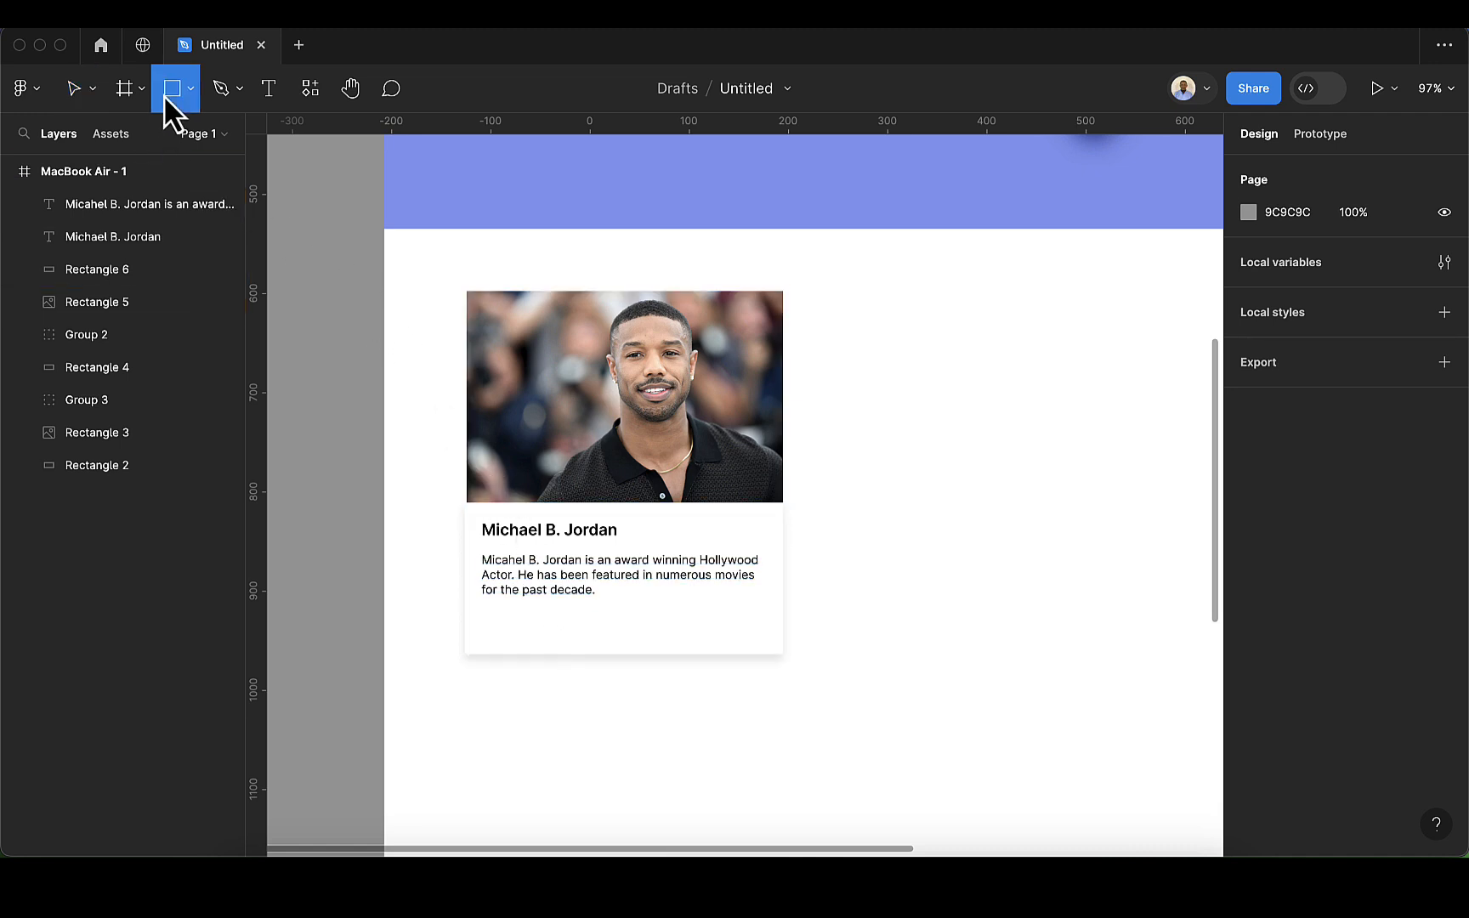
drag(487, 613, 575, 644)
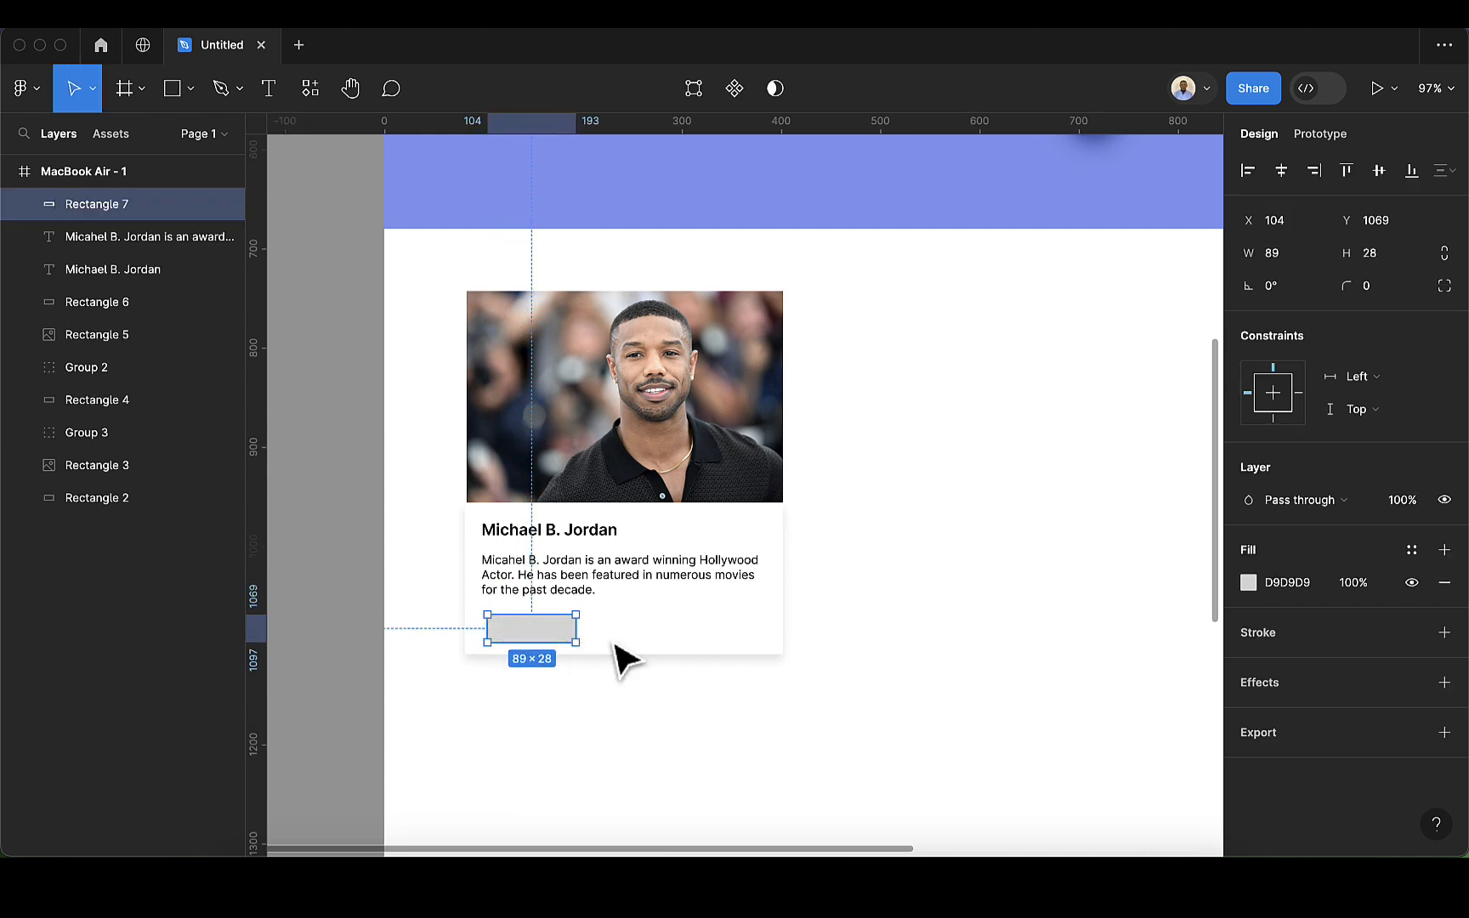
click(672, 646)
drag(679, 654, 689, 676)
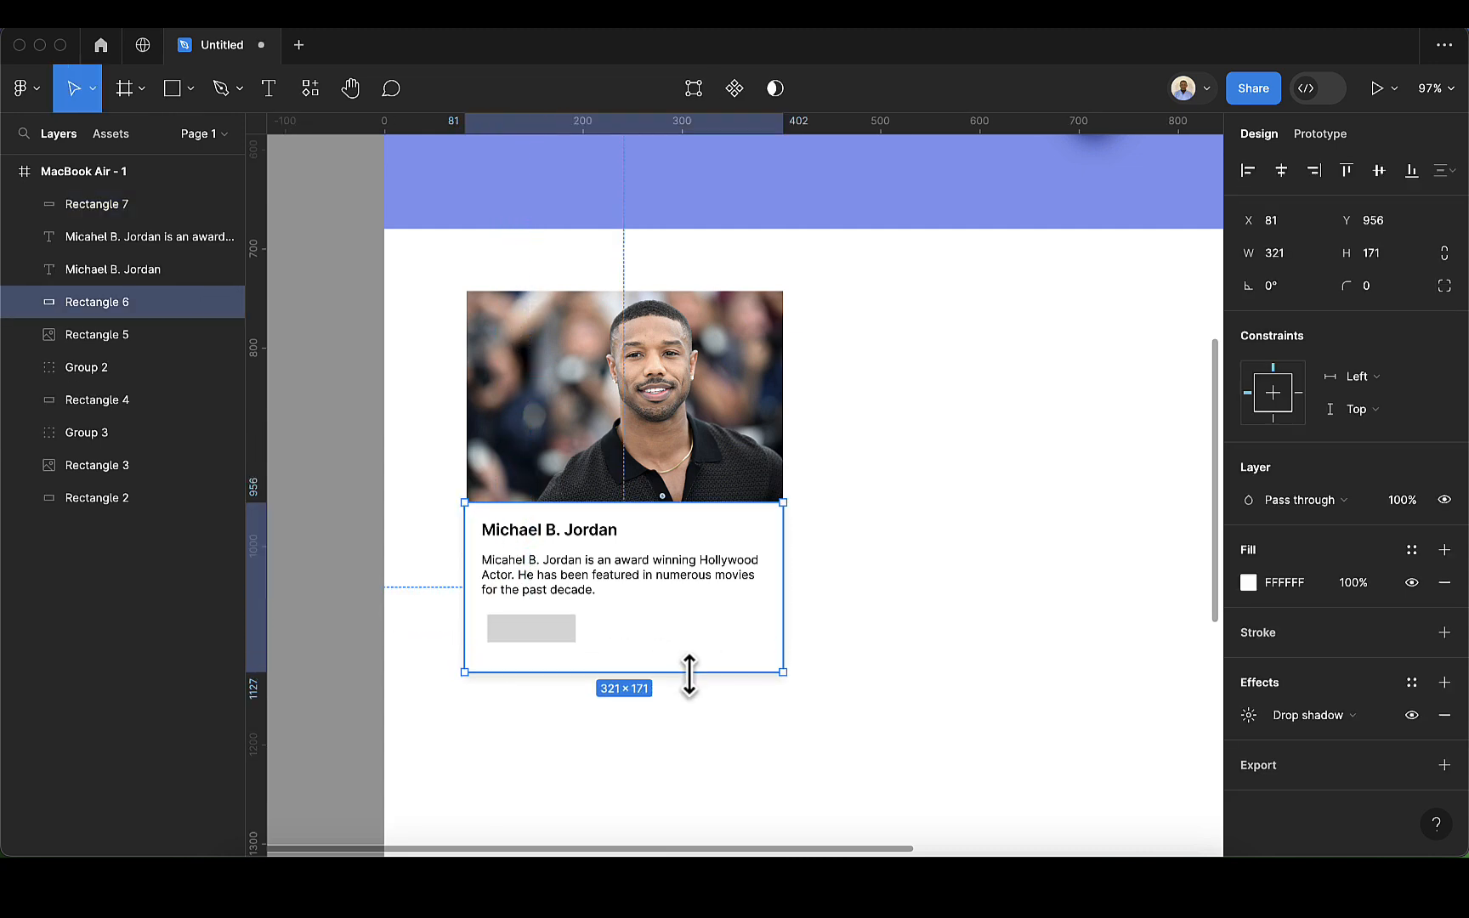
Step: Align the grey button rectangle with the description's left edge at X 98 and set its height to 38
click(546, 639)
drag(540, 645, 536, 647)
click(1396, 258)
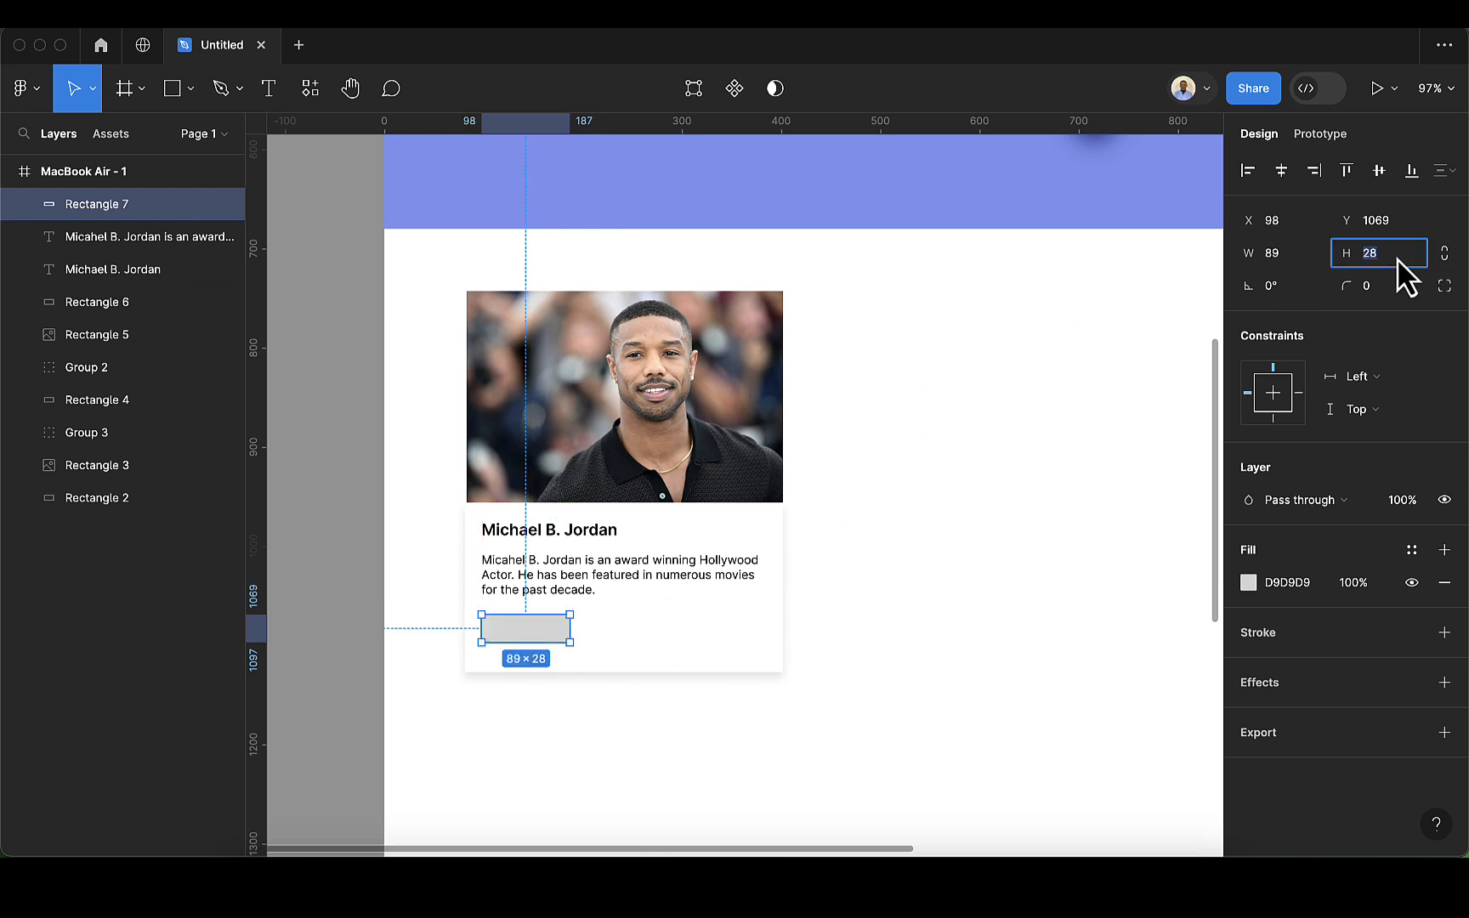
text(38)
key(Return)
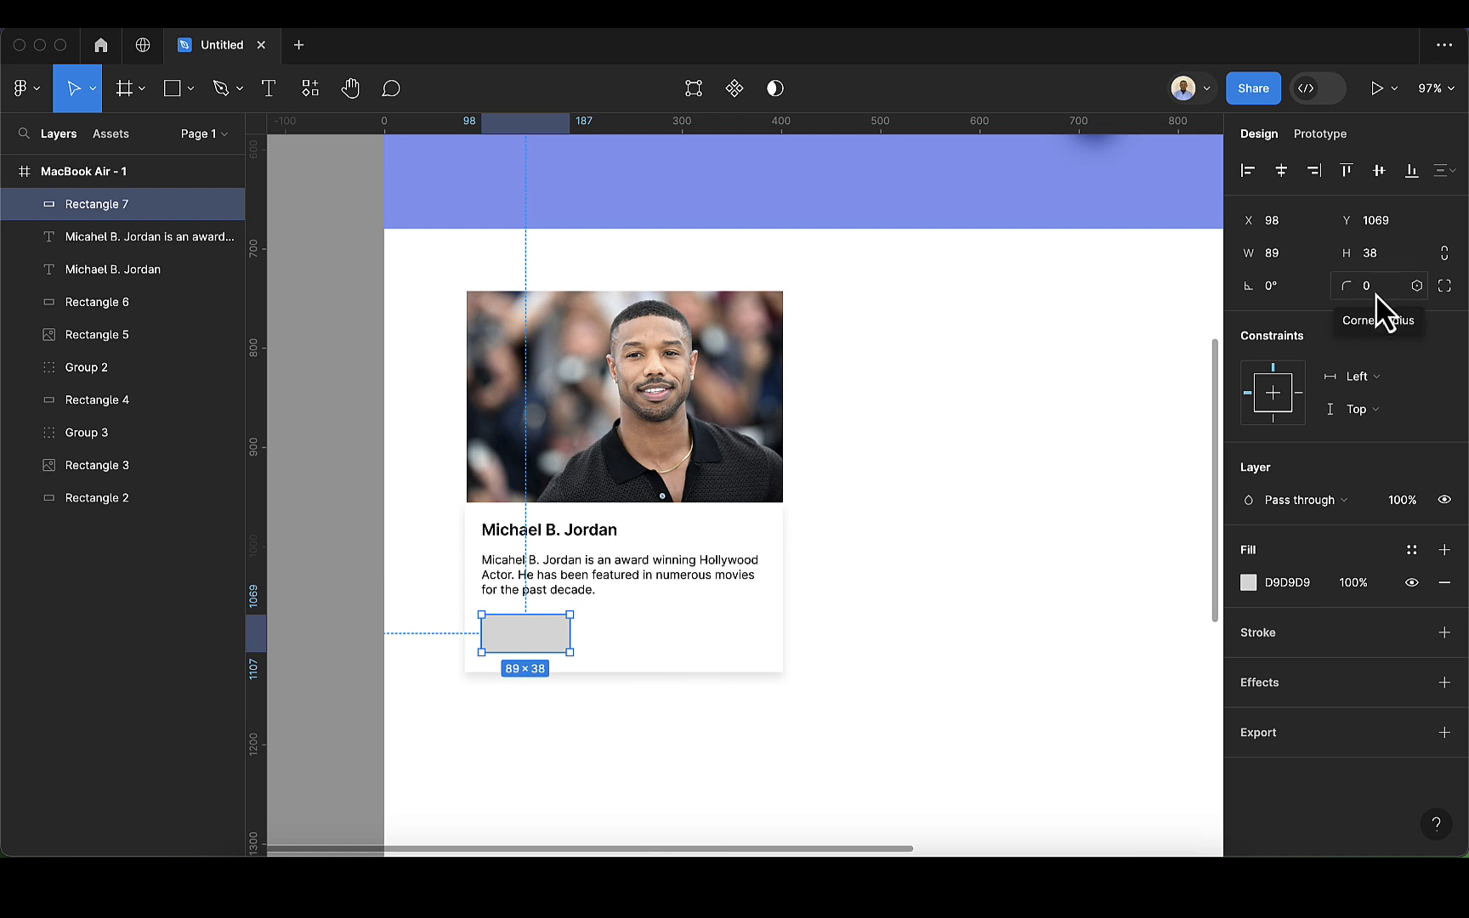
Step: Try a corner radius of 8 on the button rectangle and set the radius to 4 instead
click(1376, 294)
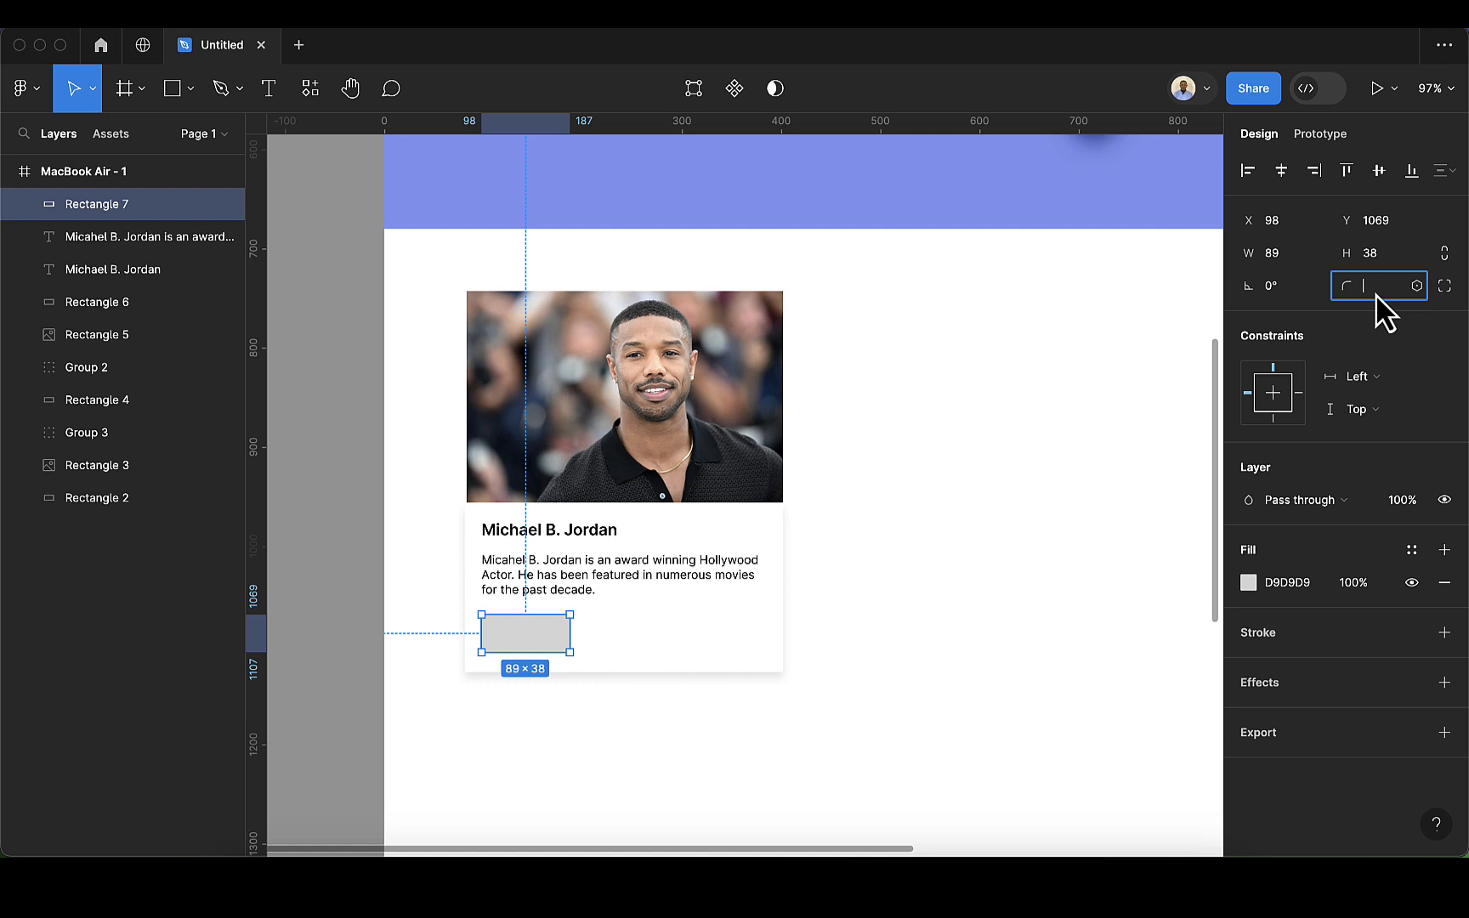
text(8)
key(Return)
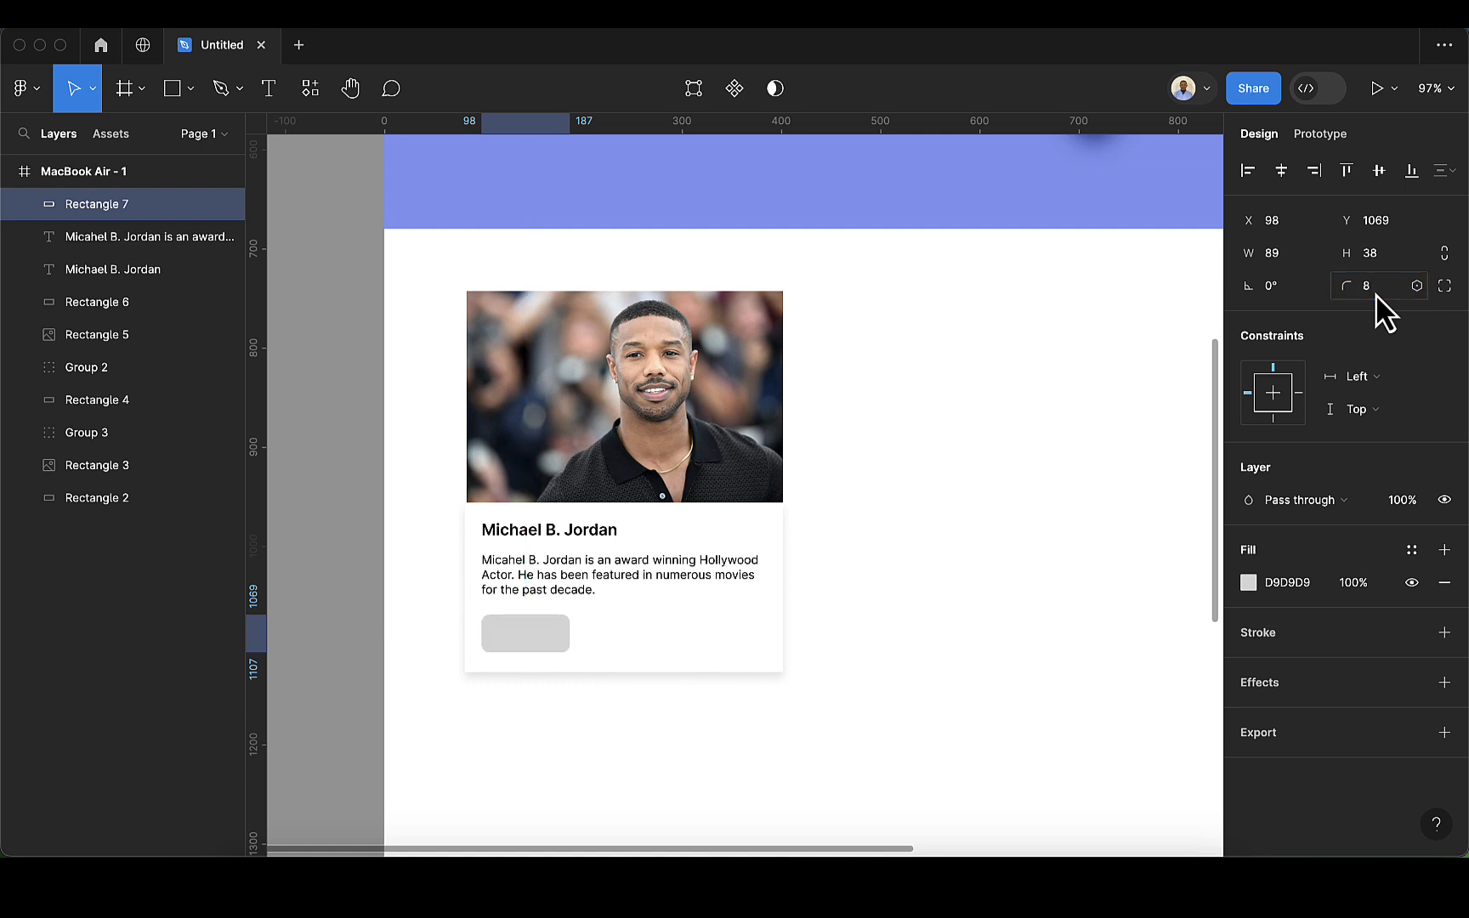
click(1376, 294)
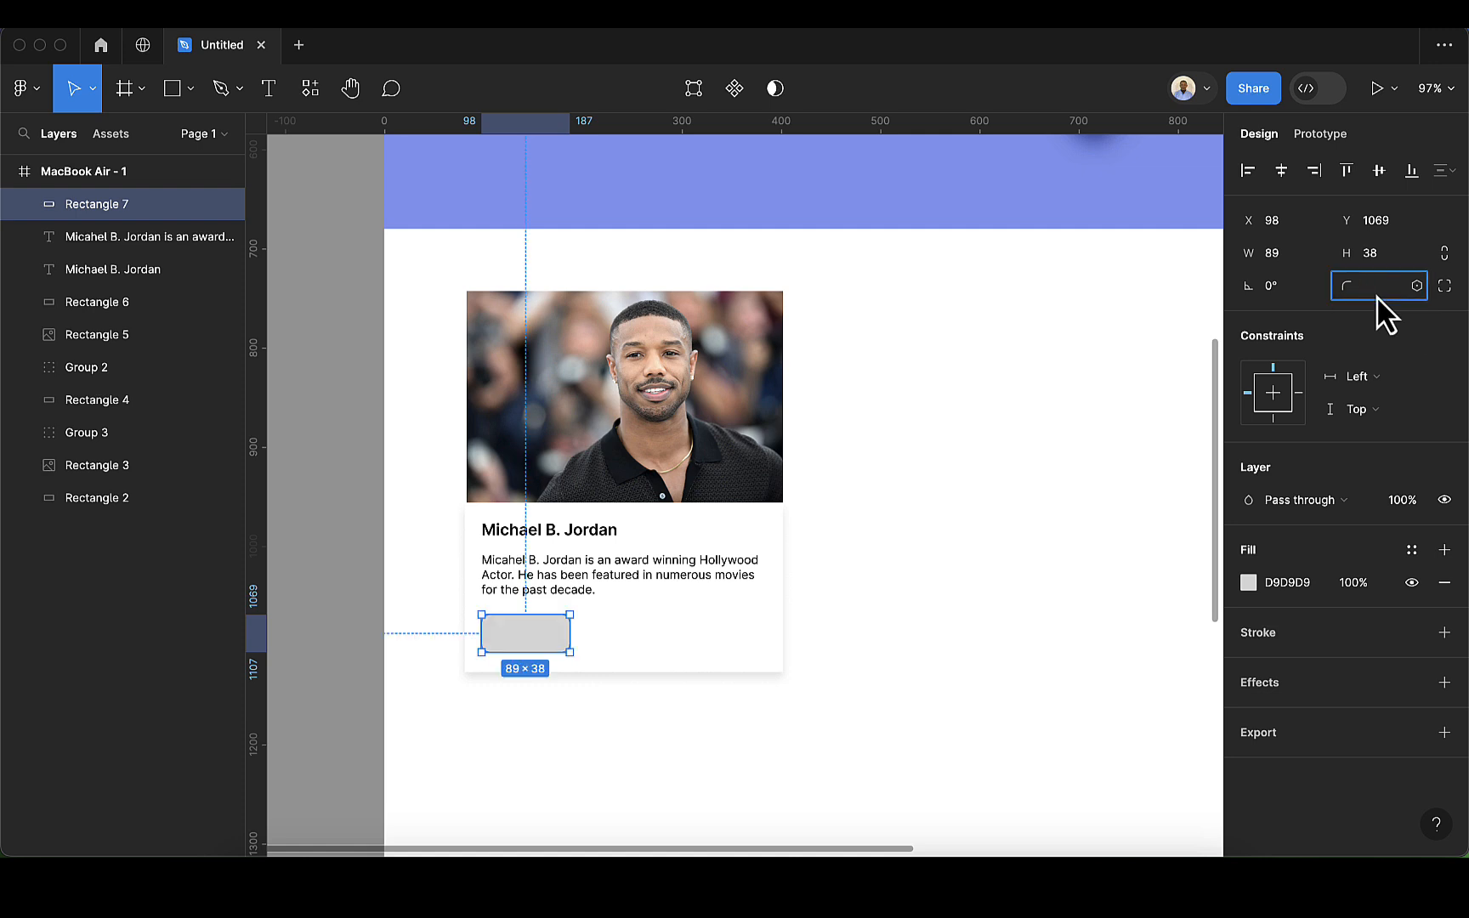
text(4)
key(Return)
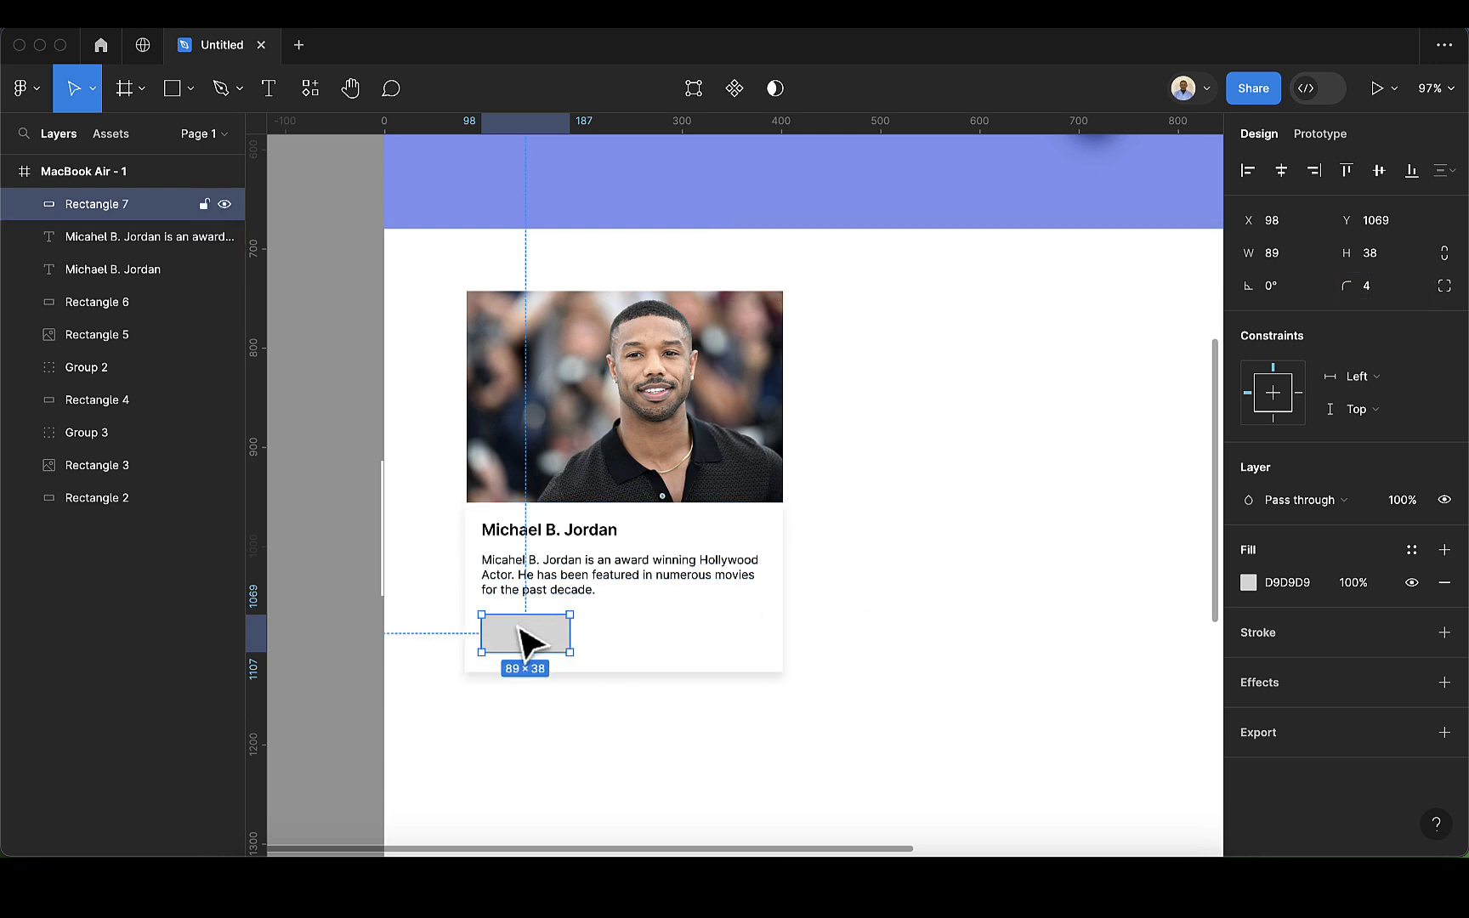
Step: Fill the button rectangle with the hero section's purple-blue 859BF0 by sampling it from the canvas
scroll(522, 646, up, 1)
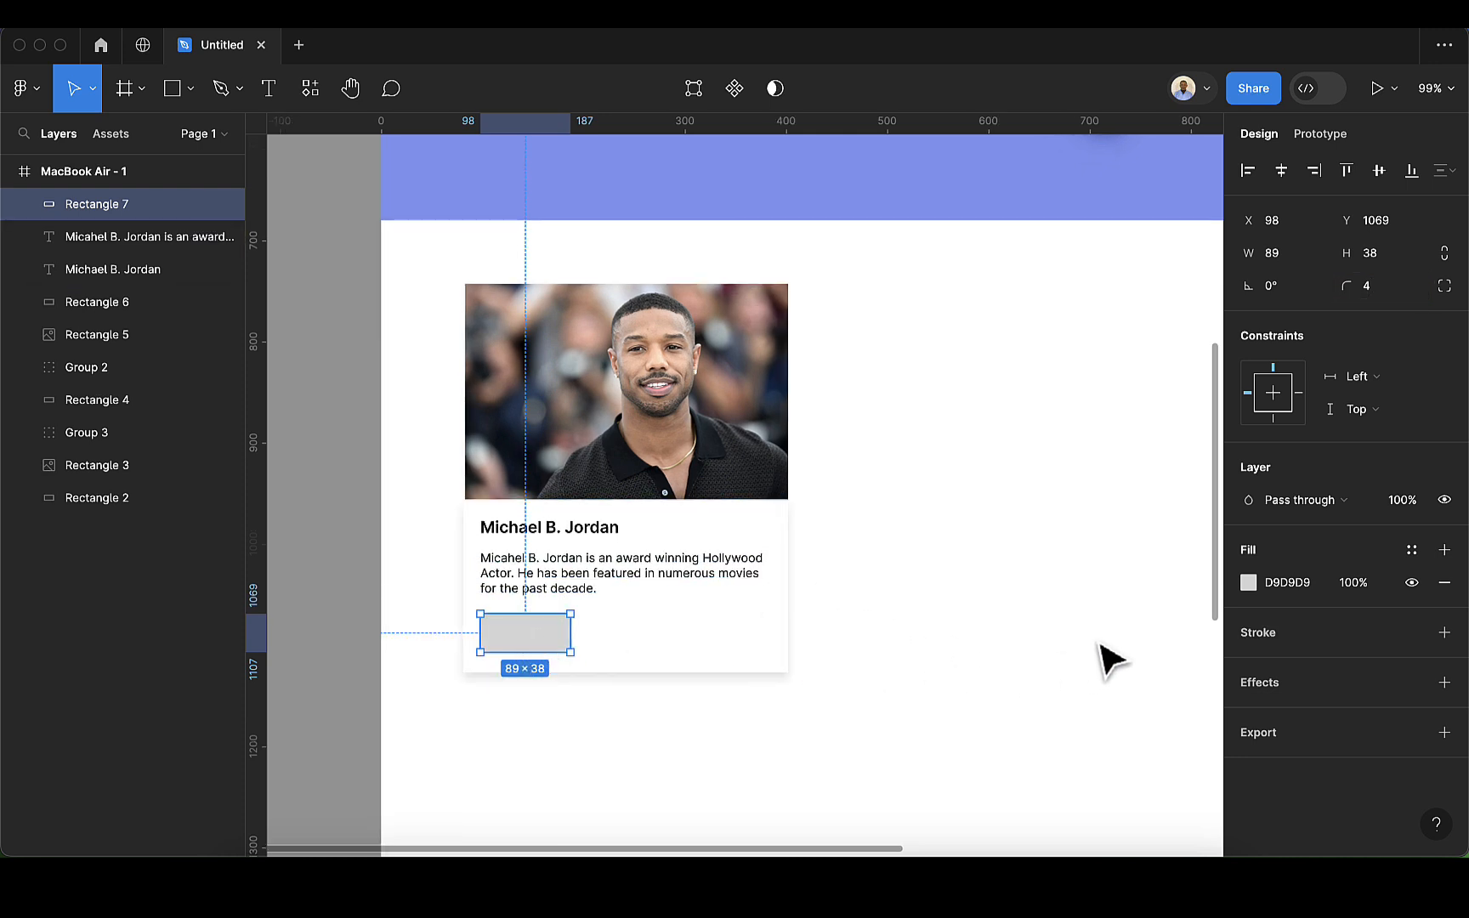
click(1249, 583)
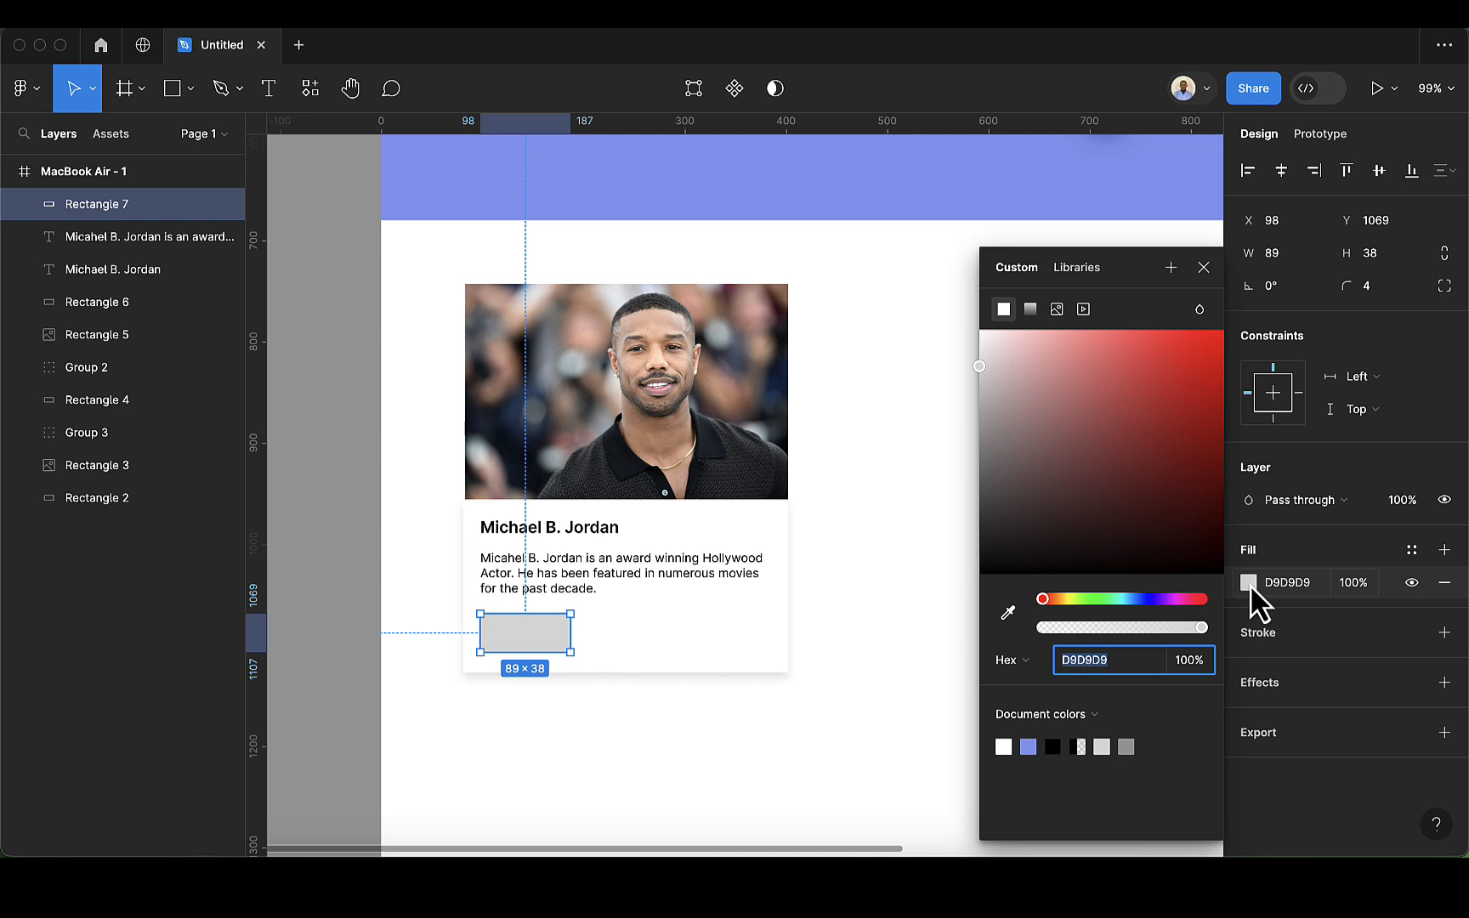
click(1008, 612)
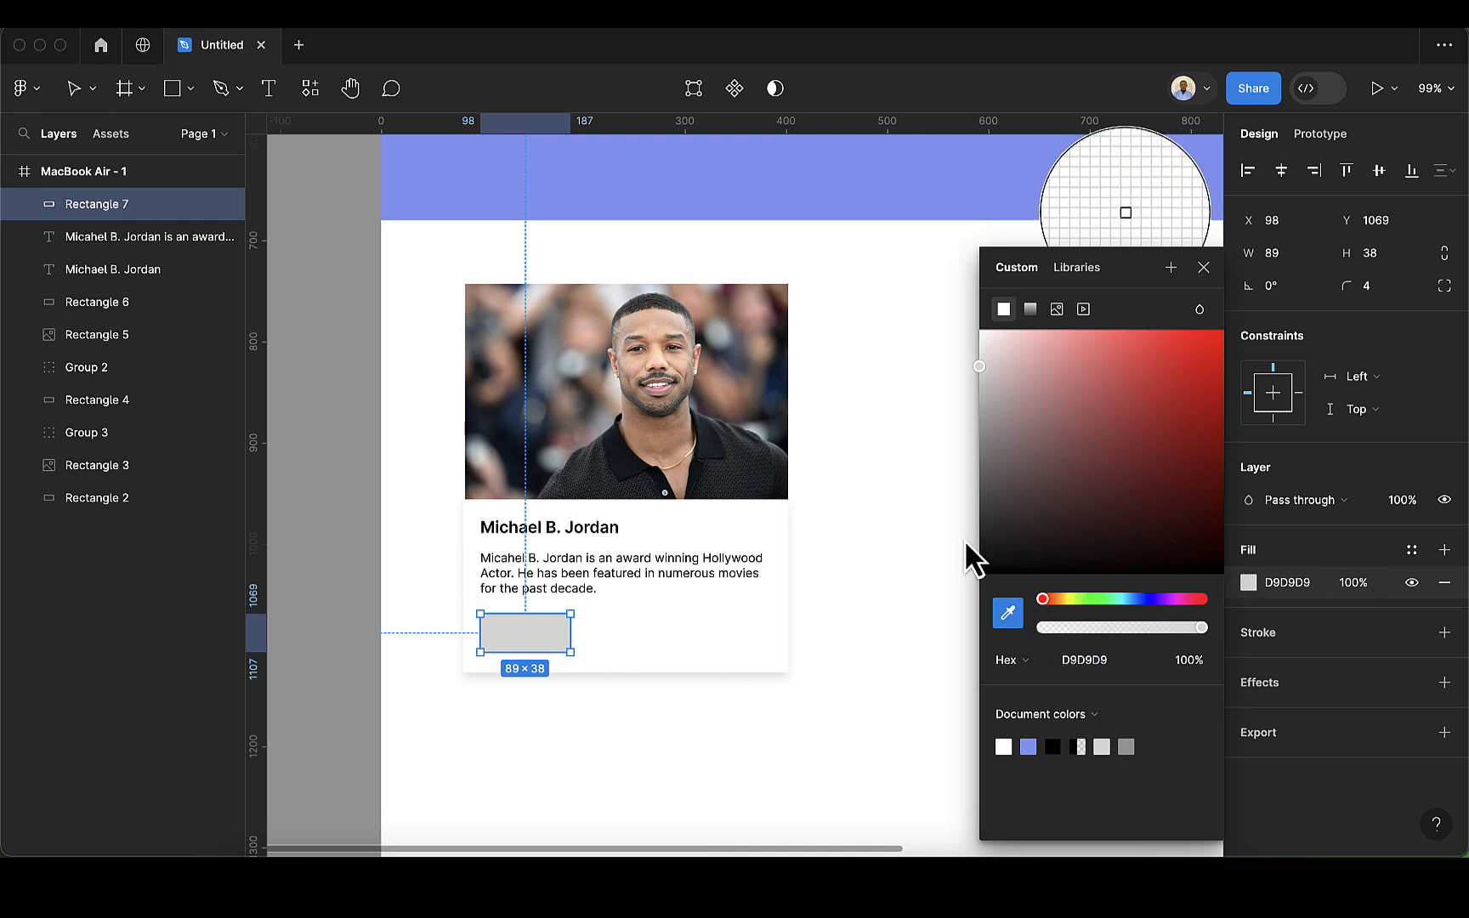
click(785, 164)
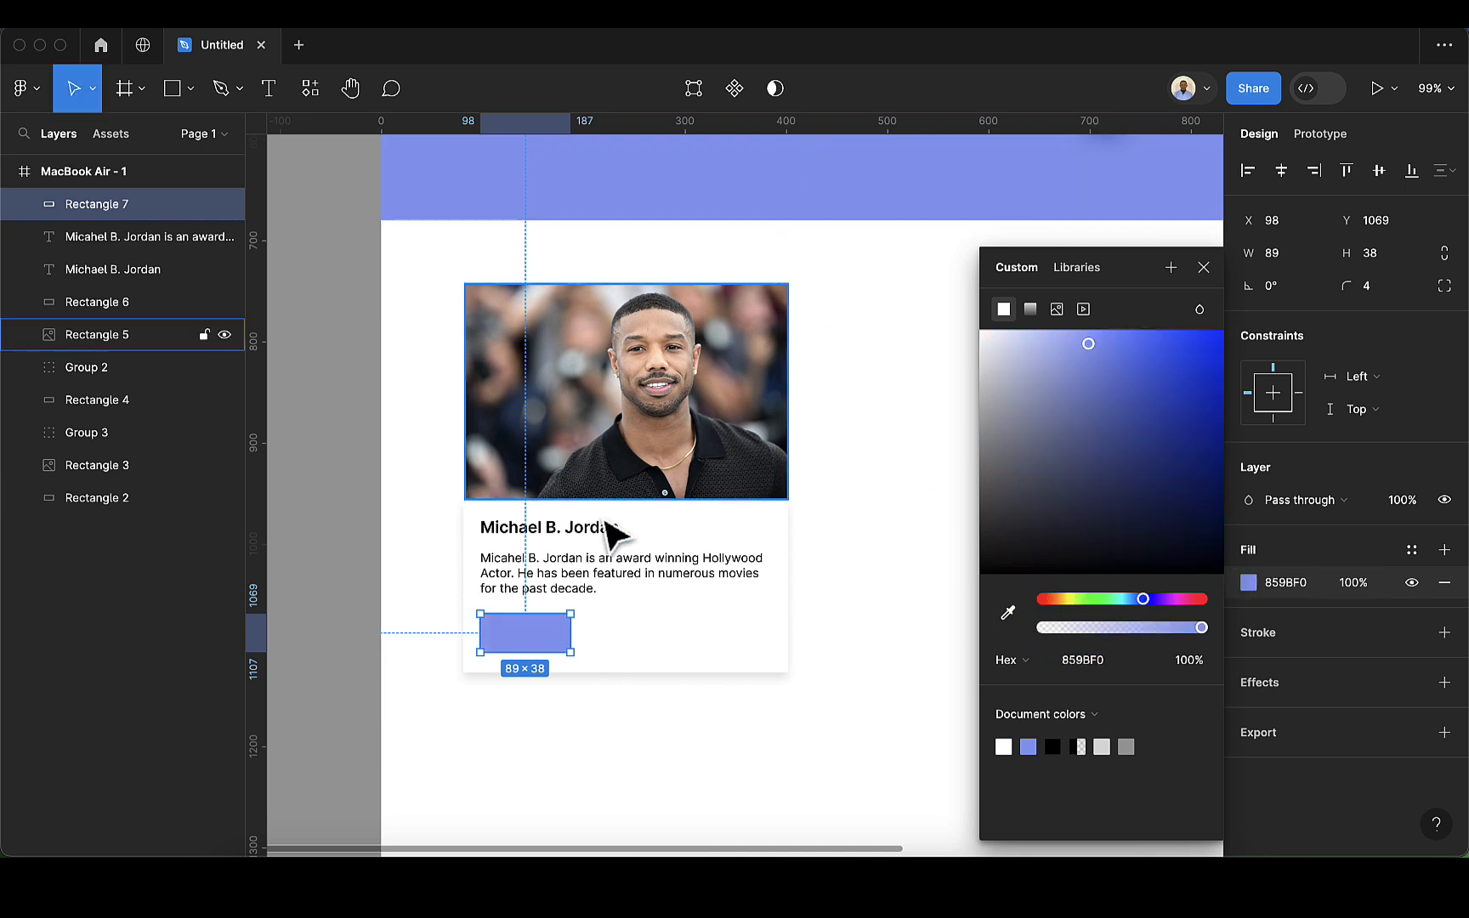
click(547, 714)
Step: Add the white text "Read more..." and centre it on the card's button at X 107, Y 1080
scroll(465, 678, up, 1)
scroll(469, 680, up, 2)
scroll(493, 731, down, 1)
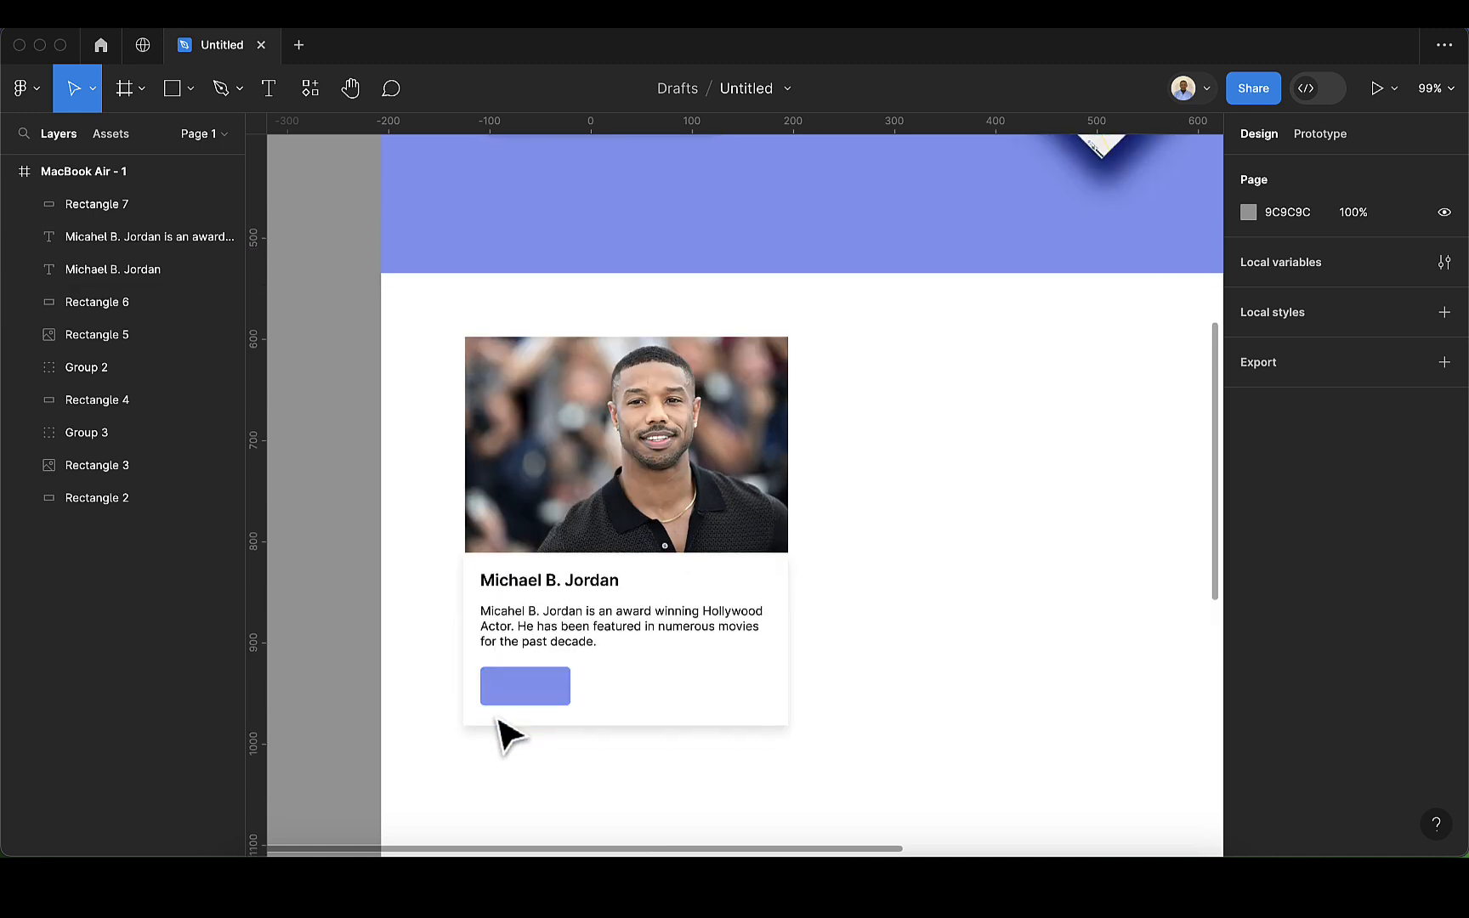
click(268, 107)
click(511, 677)
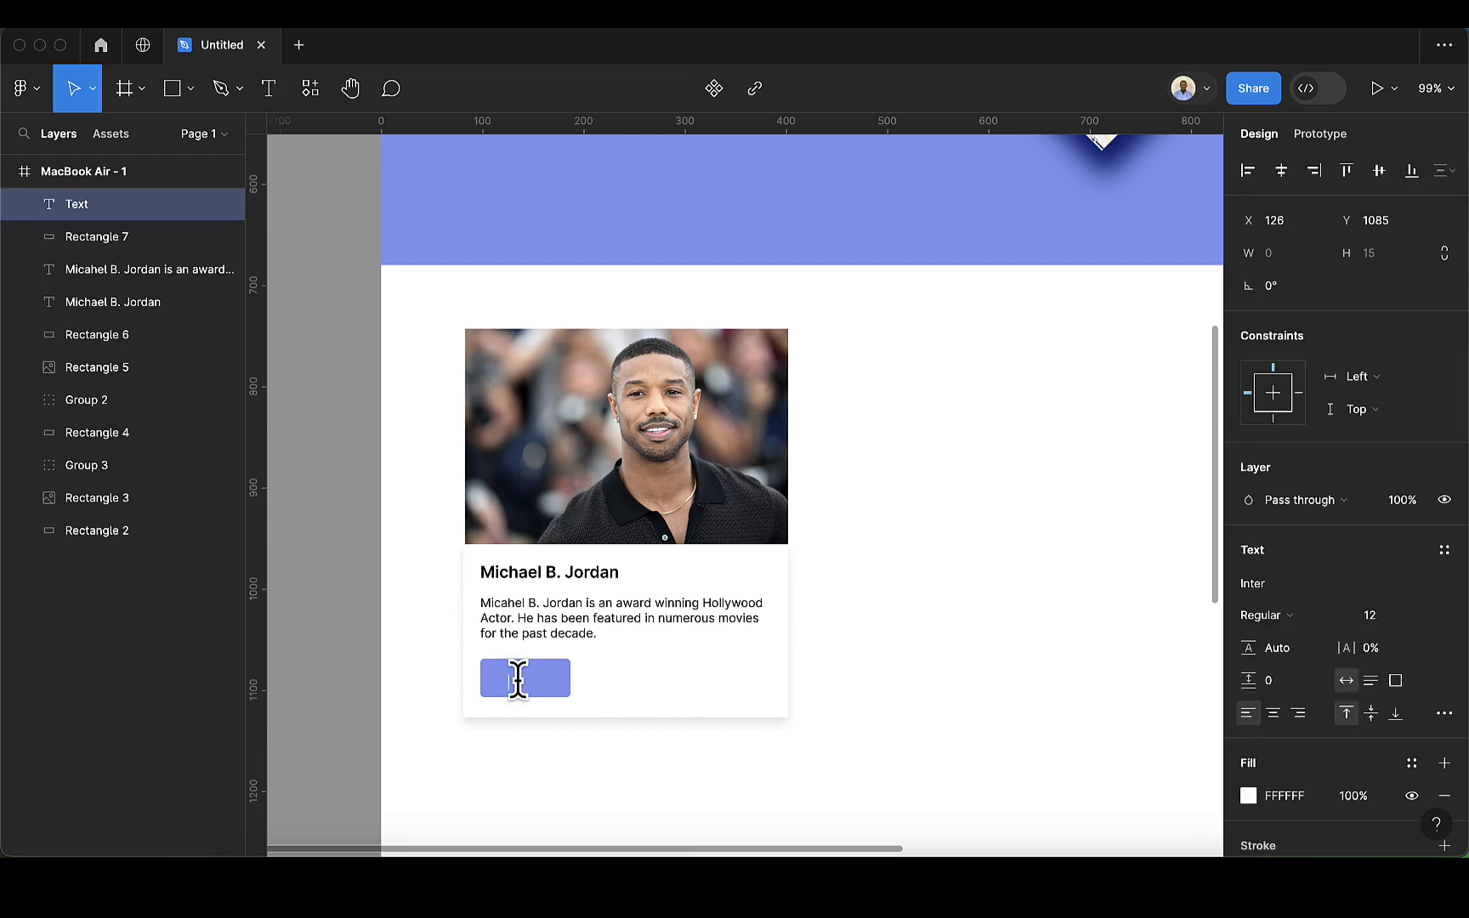
text(Read more...)
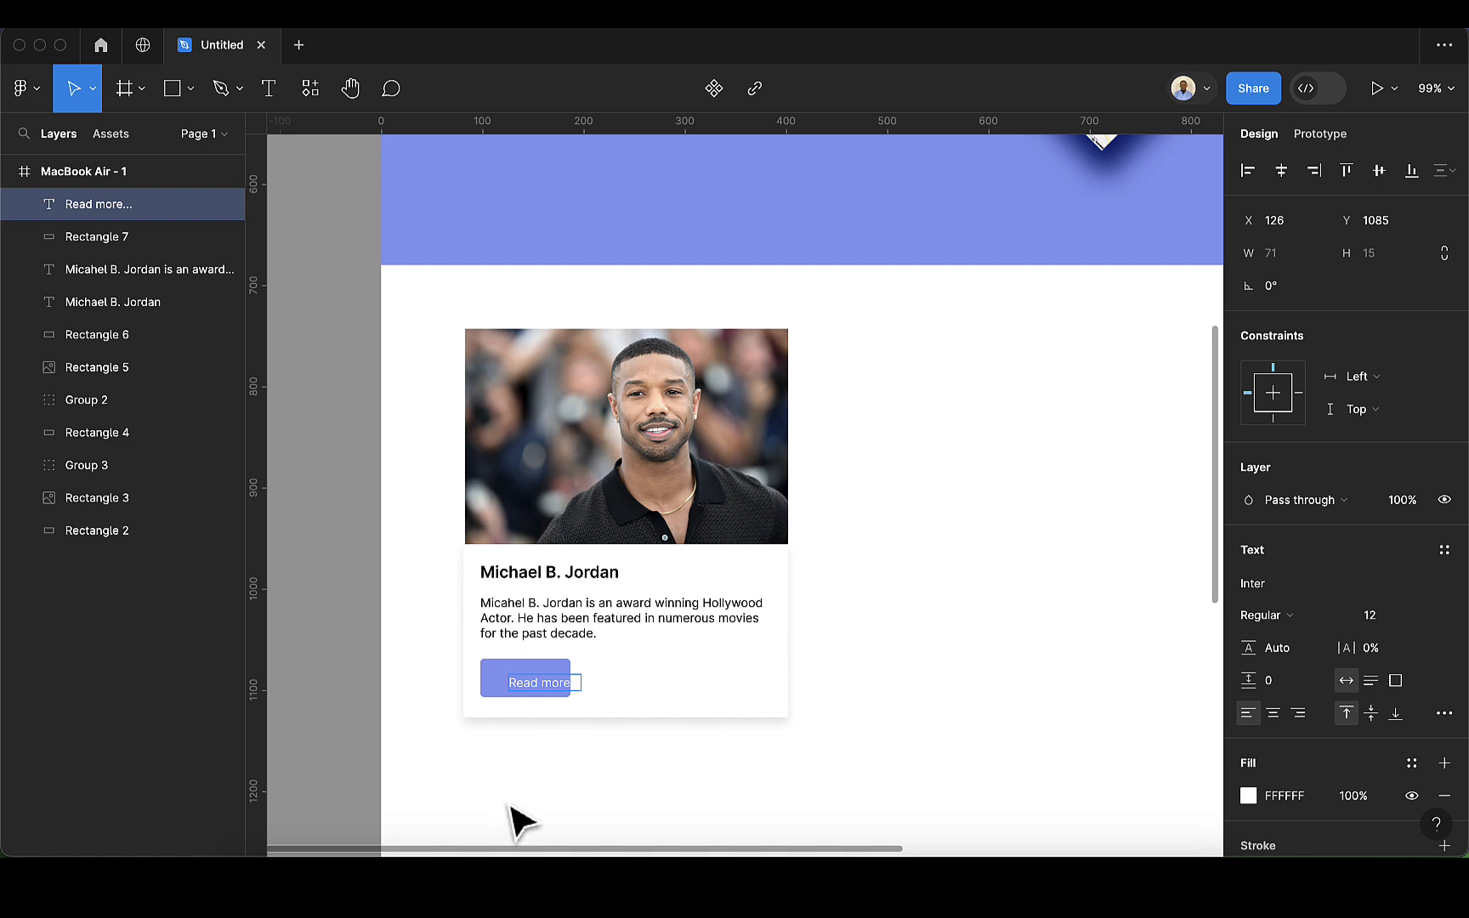
key(Escape)
drag(530, 689, 514, 679)
scroll(514, 679, up, 5)
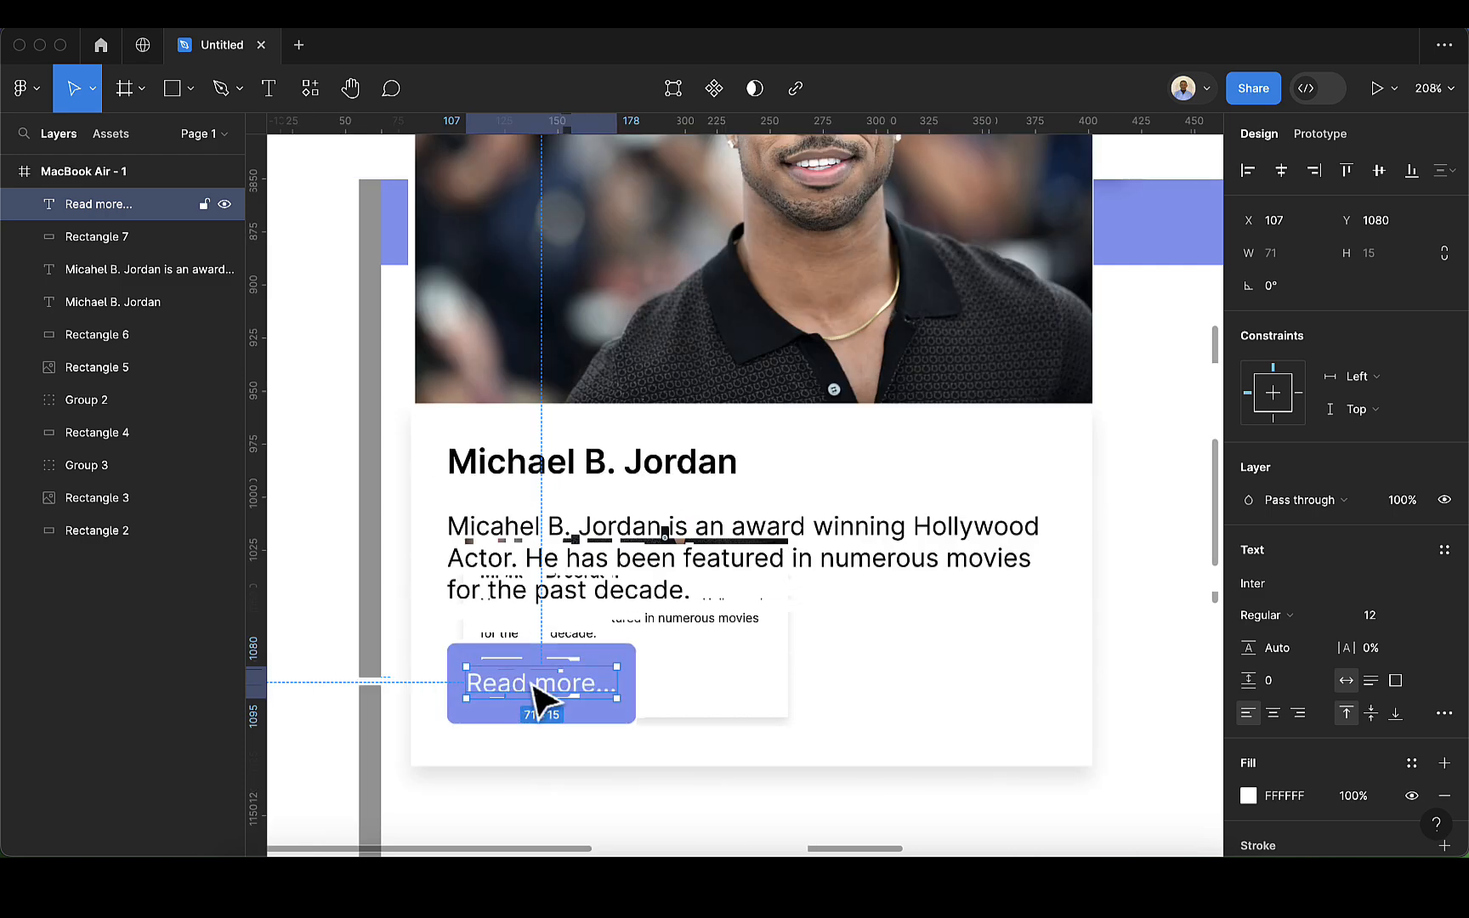
click(770, 677)
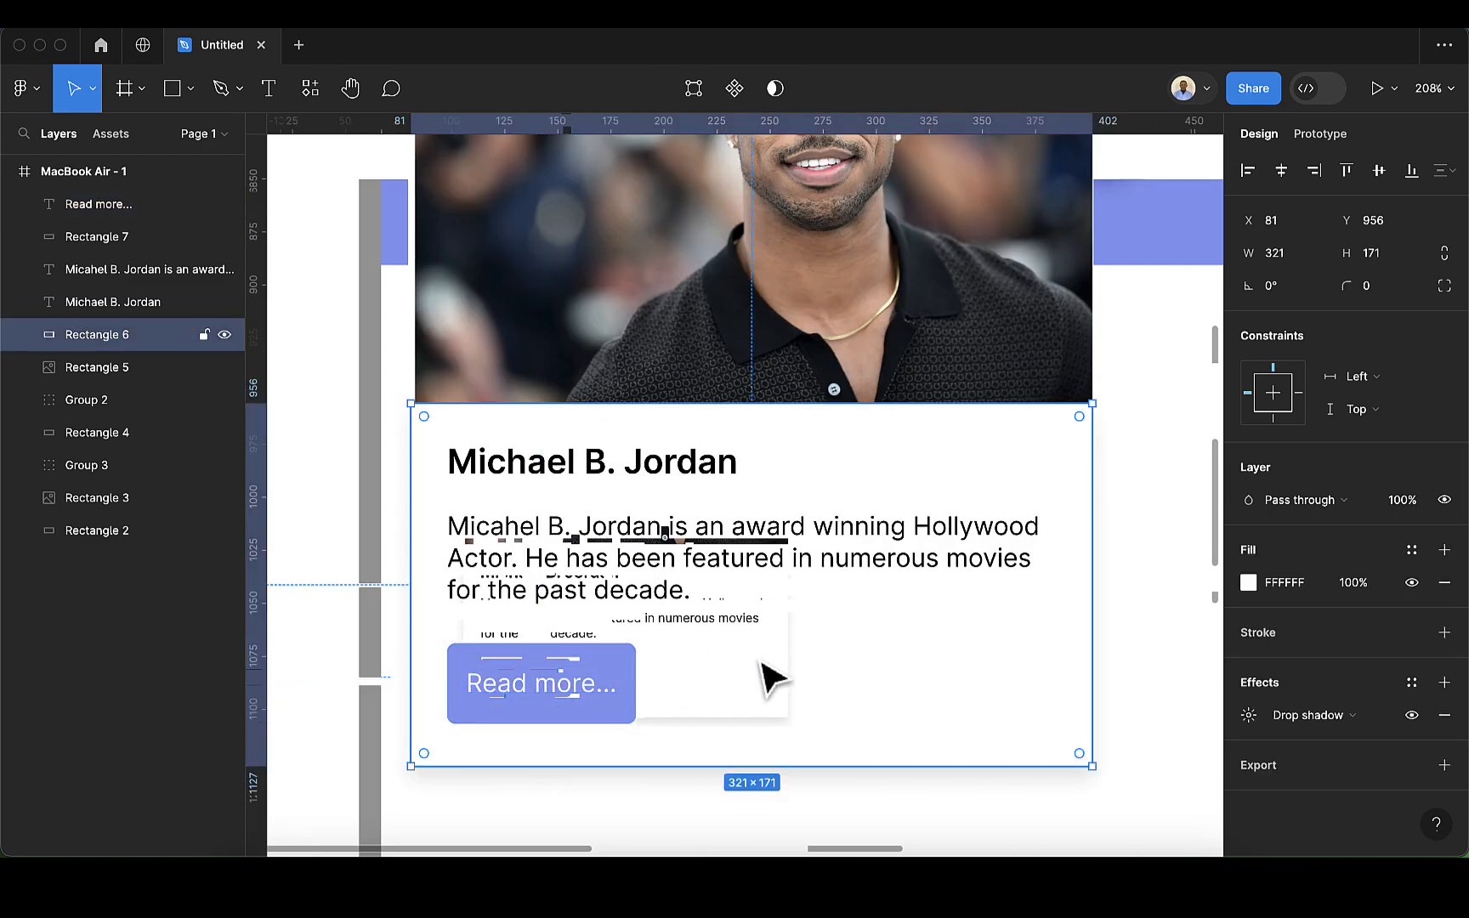
scroll(612, 690, down, 5)
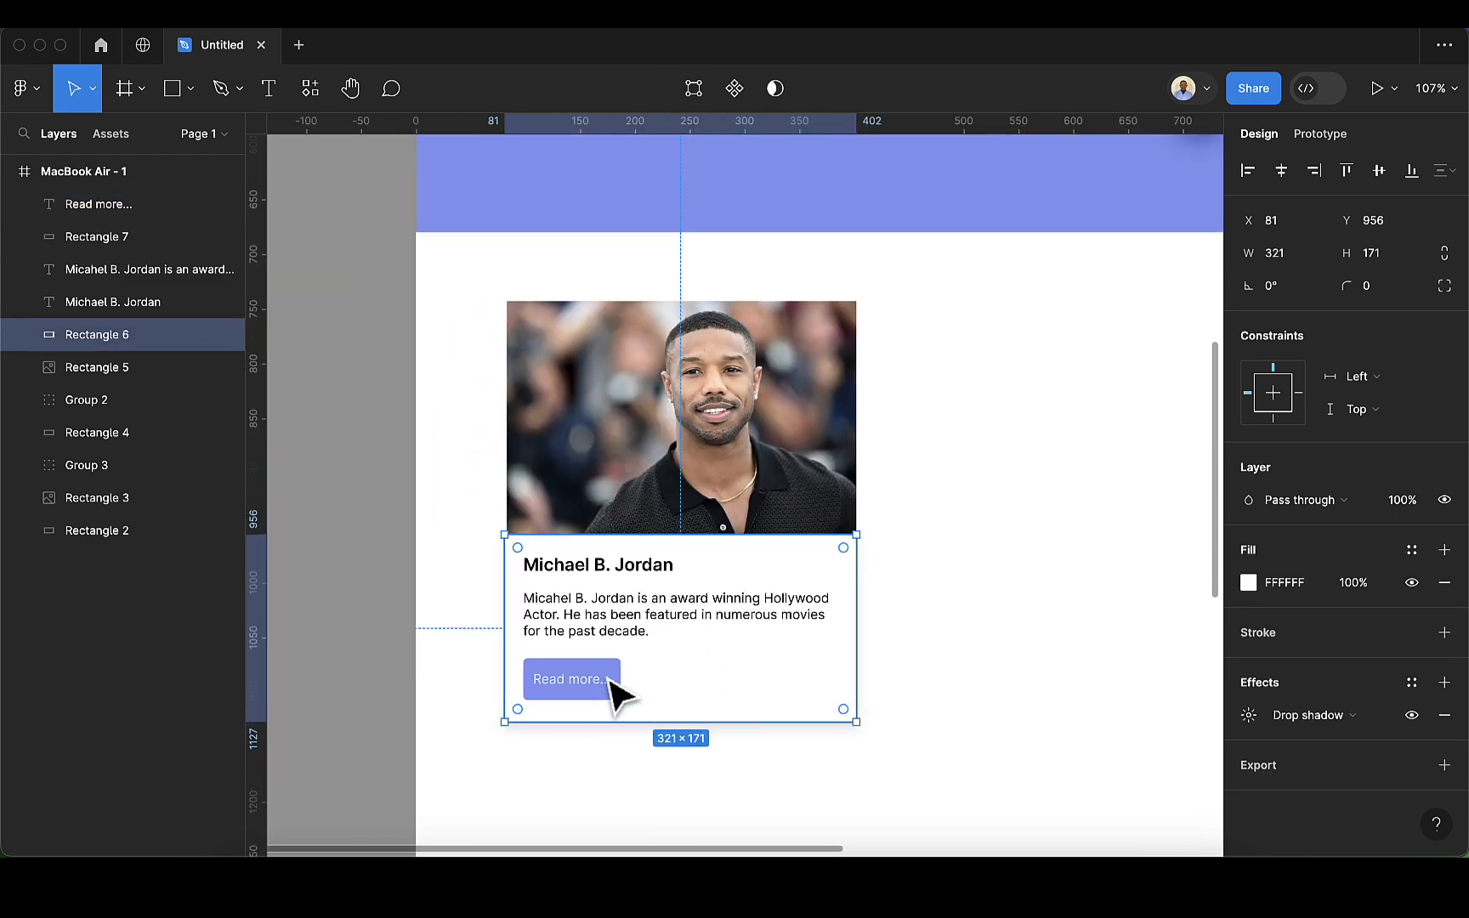
click(986, 651)
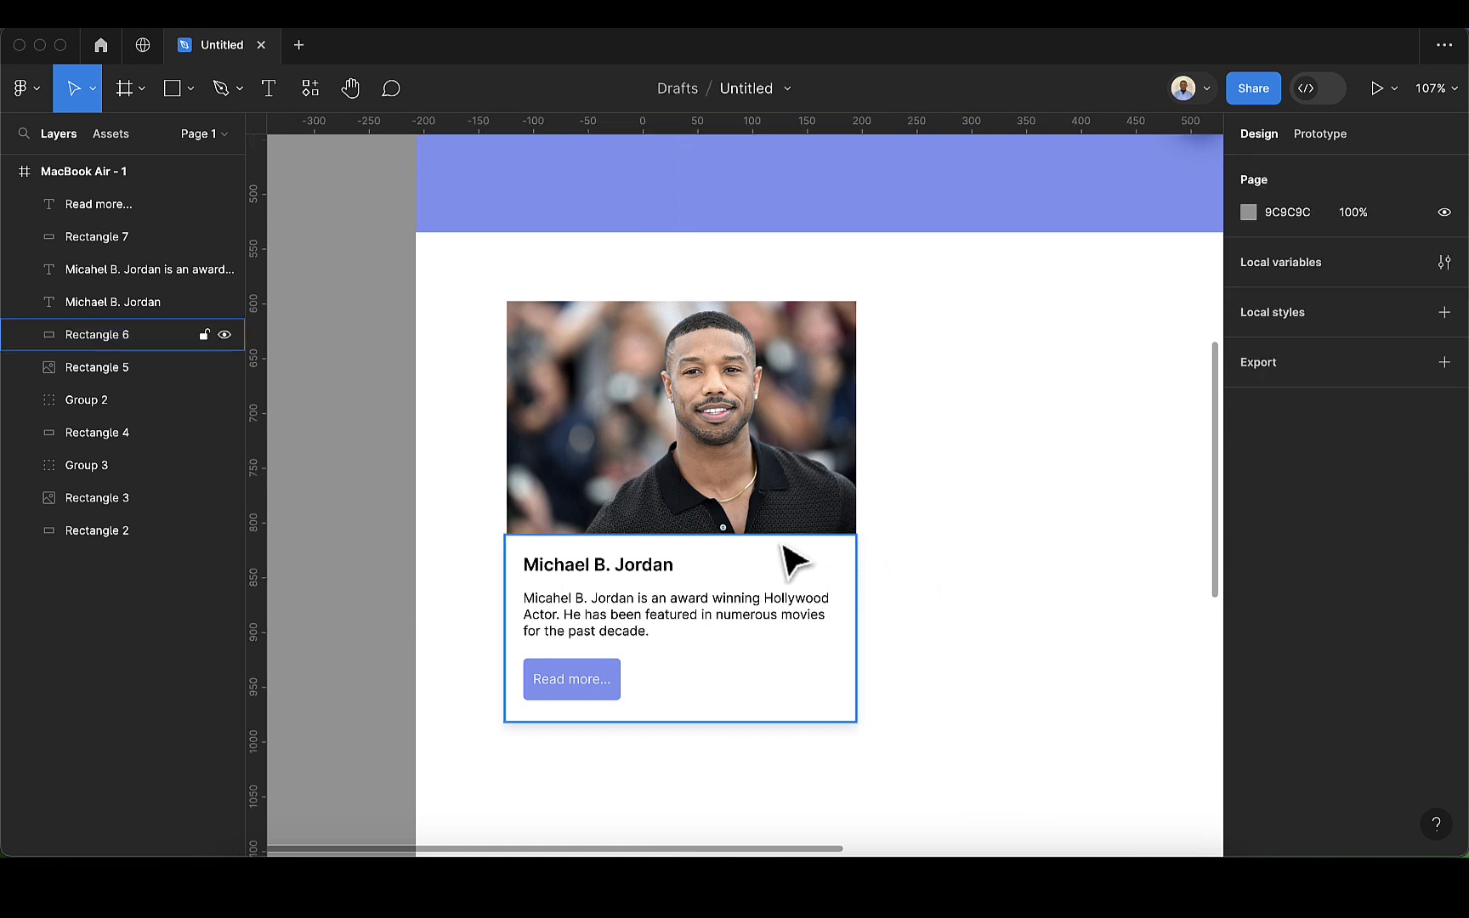
Step: Draw a five-pointed star about 32 × 49 on the blank area beside the card
scroll(778, 552, down, 2)
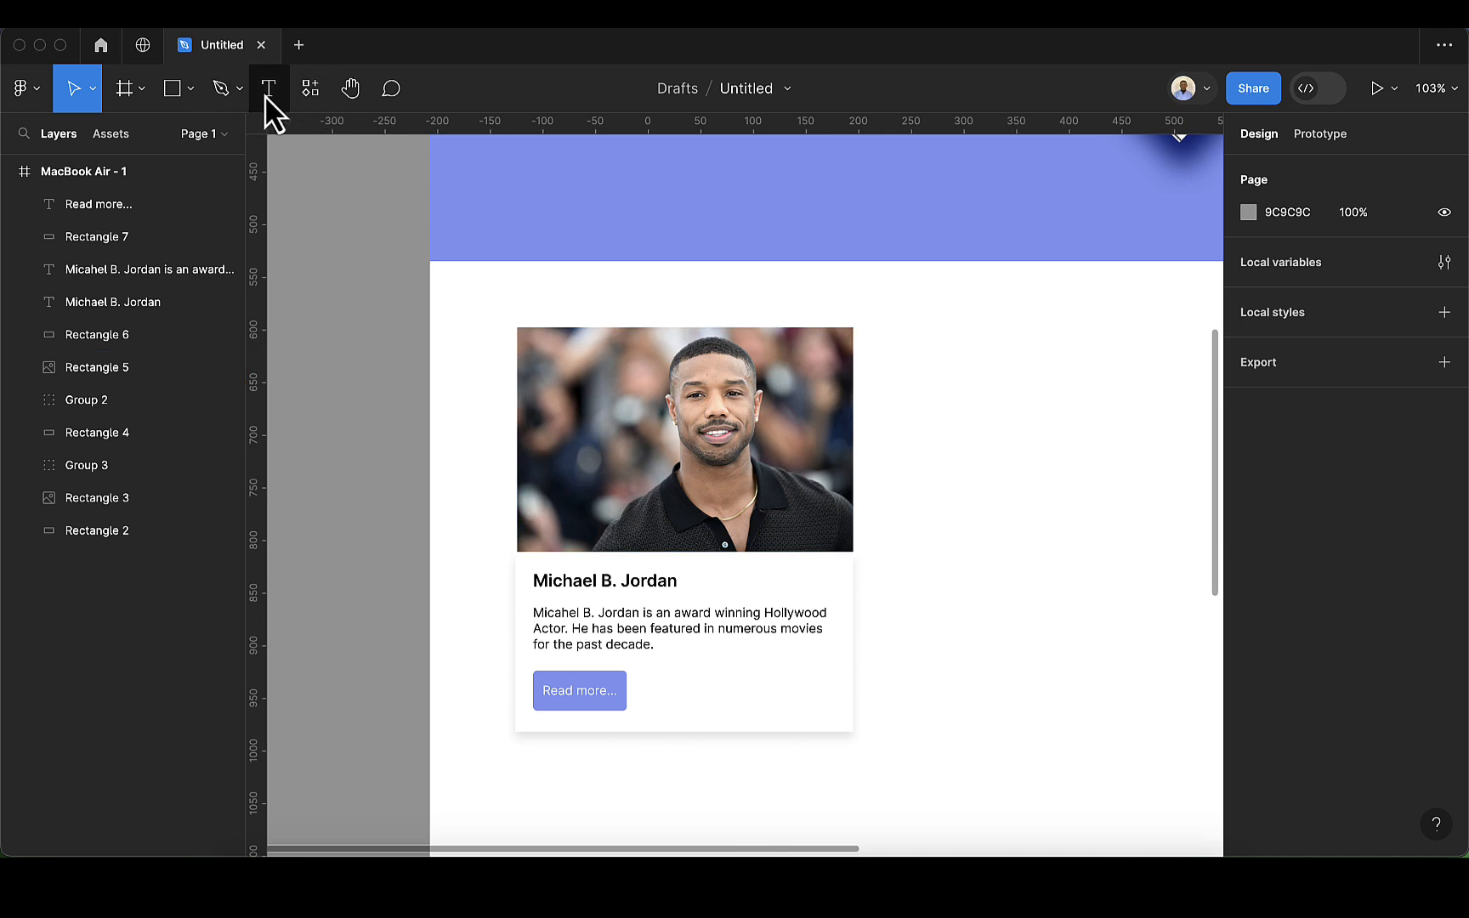
click(191, 90)
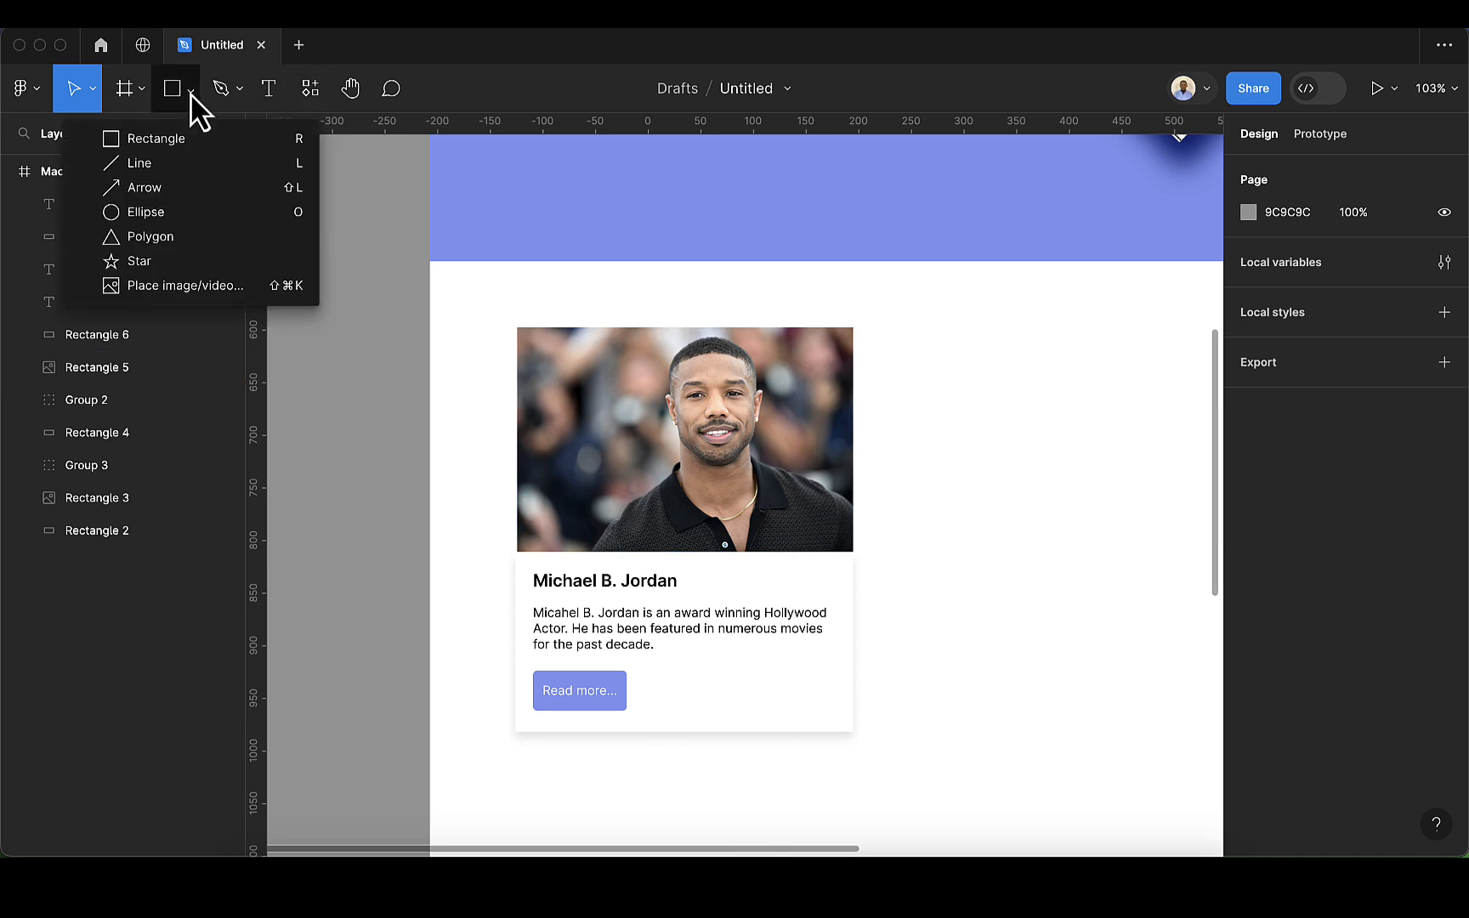
click(171, 260)
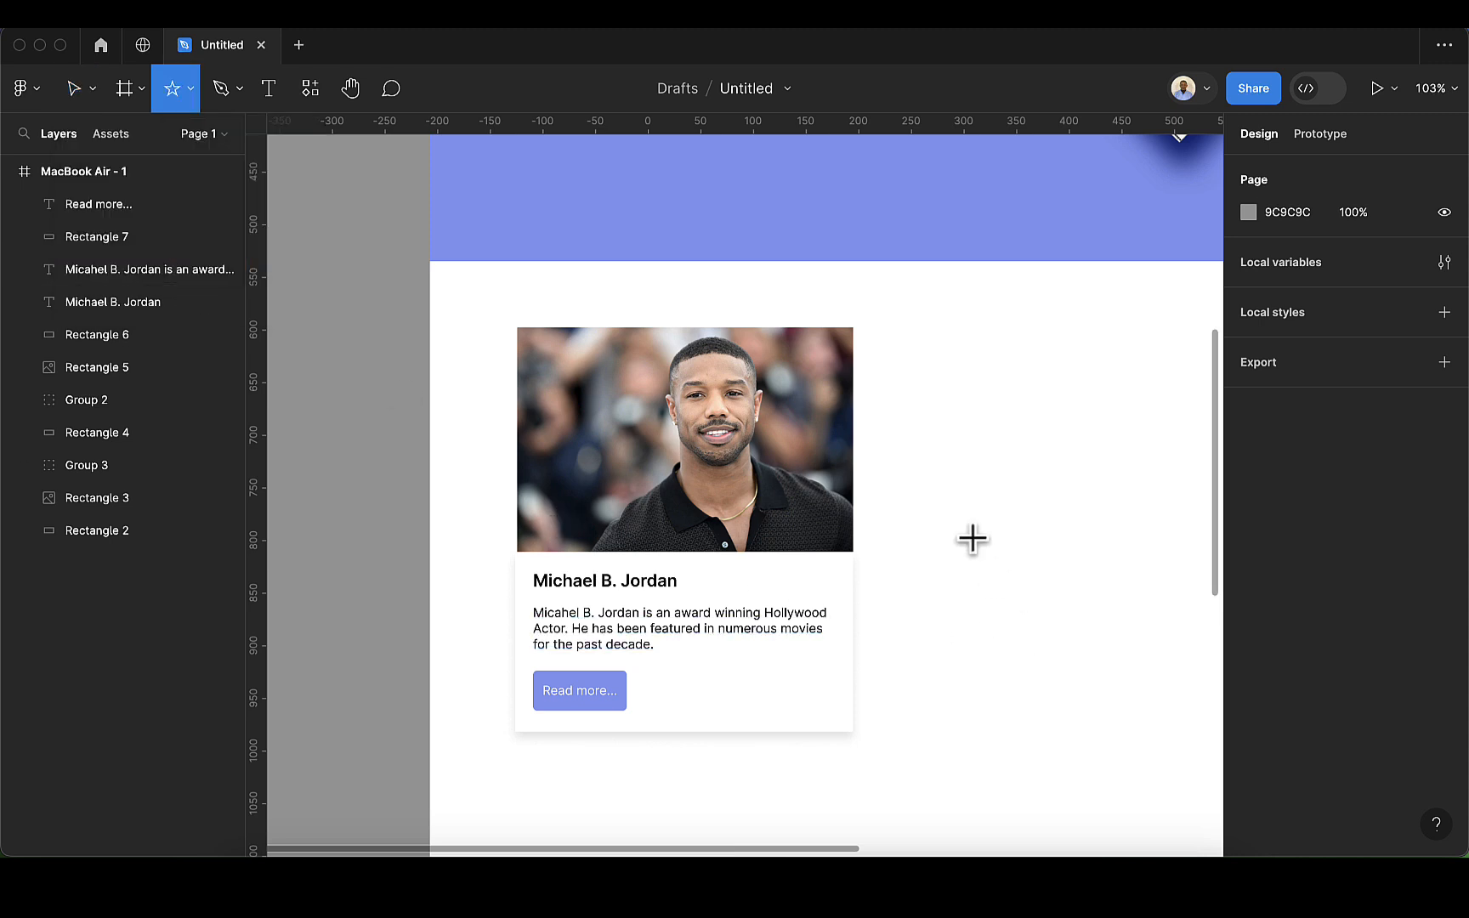
mouse_move(937, 538)
mouse_down()
mouse_move(985, 597)
mouse_move(971, 589)
mouse_up()
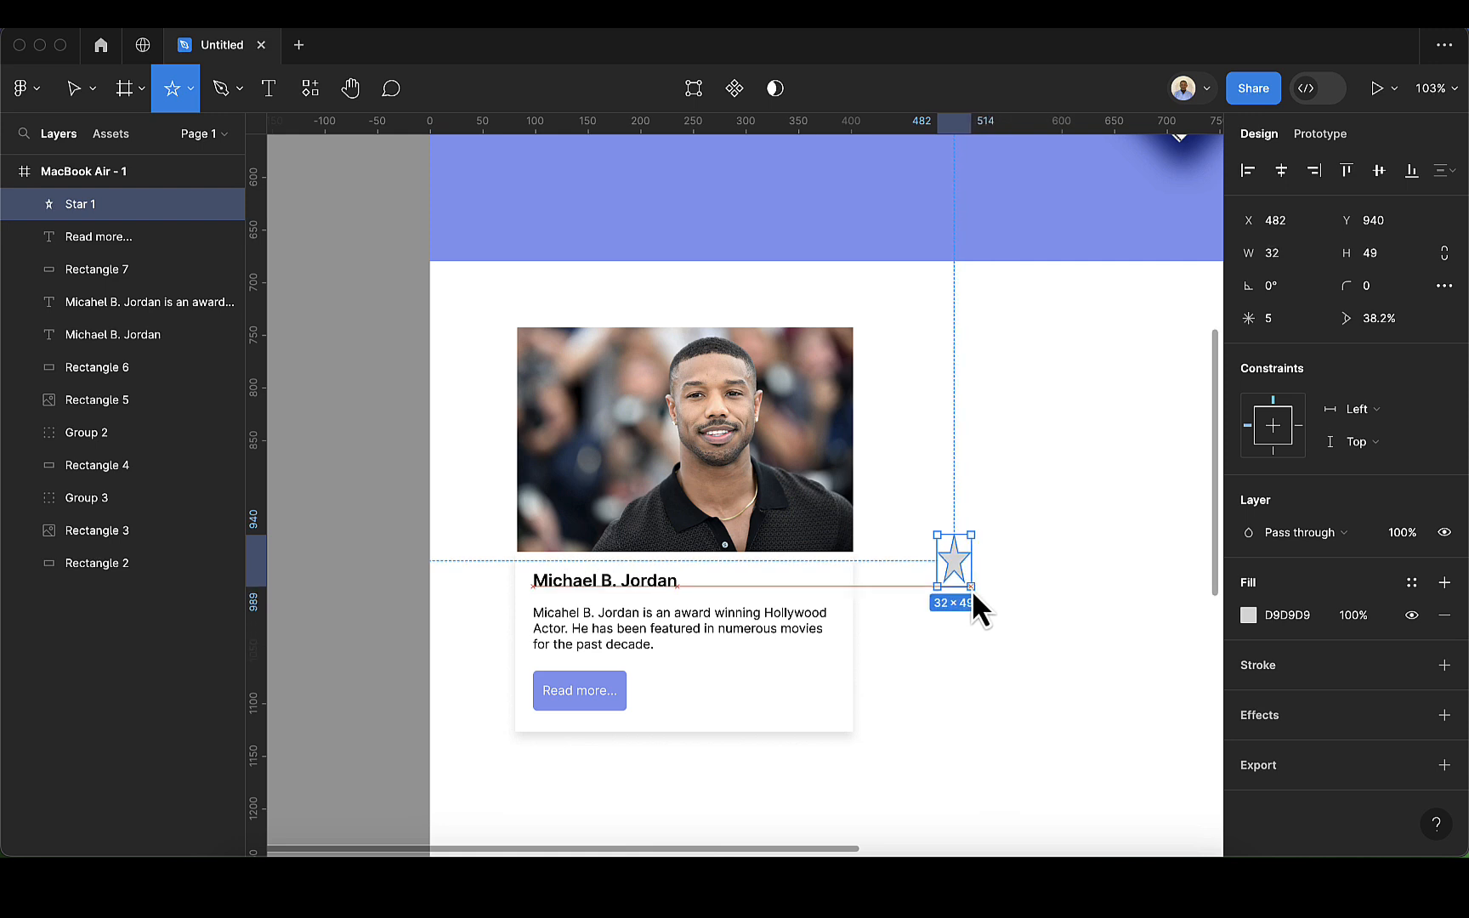
Step: Place the star beside the name at X 308, Y 974 and size it to 16 × 16 with locked proportions
mouse_move(971, 589)
mouse_down()
mouse_move(964, 555)
mouse_move(775, 592)
mouse_up()
key(shift)
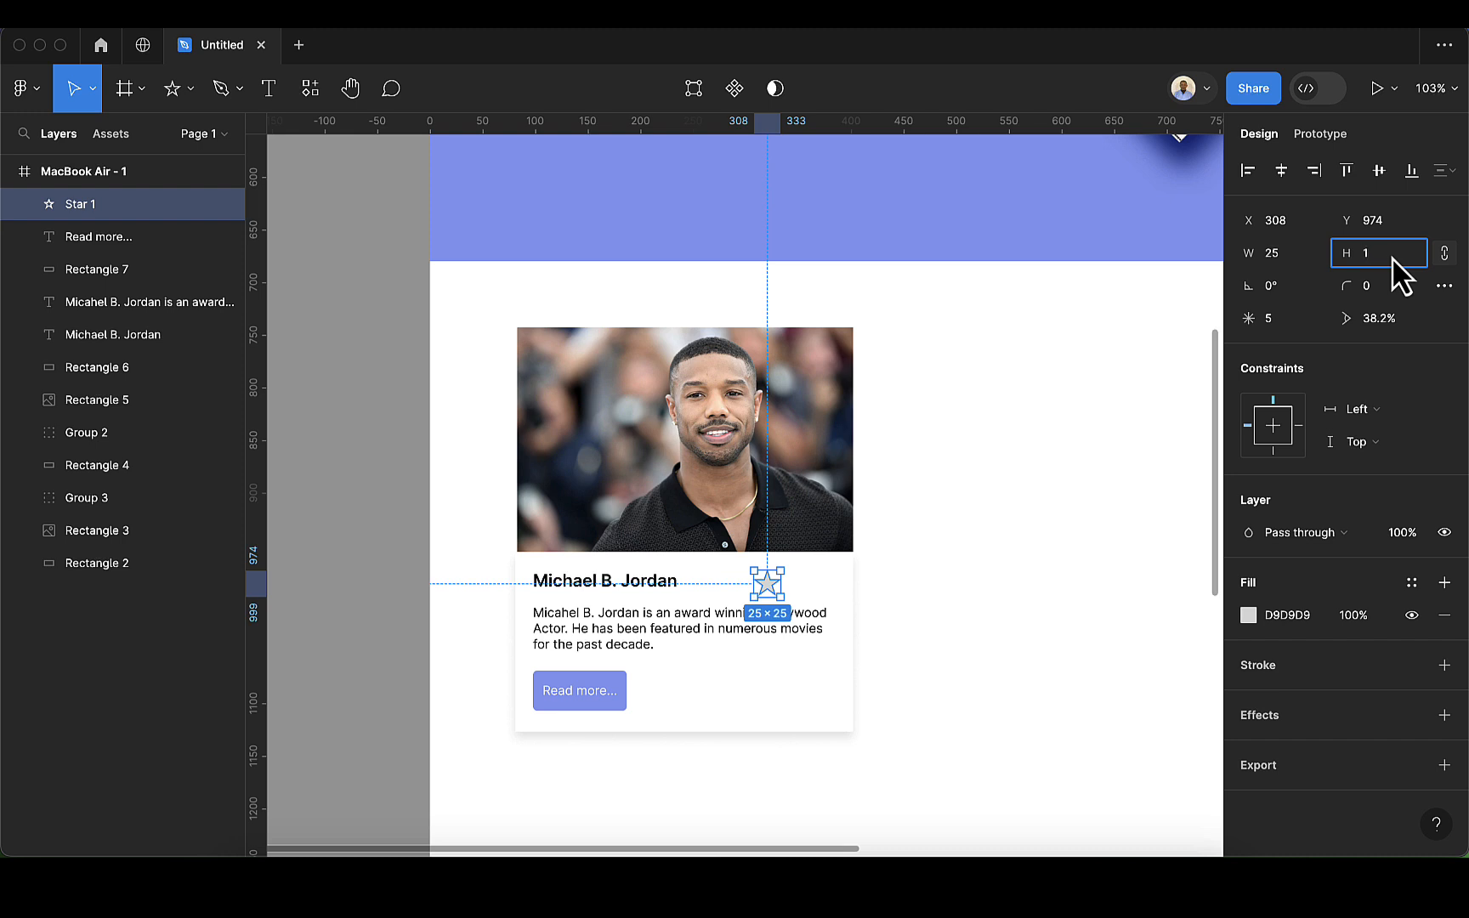
text(6)
key(Return)
Step: Fill the star with the hero section's purple-blue 859BF0 by sampling it from the canvas
scroll(764, 595, up, 2)
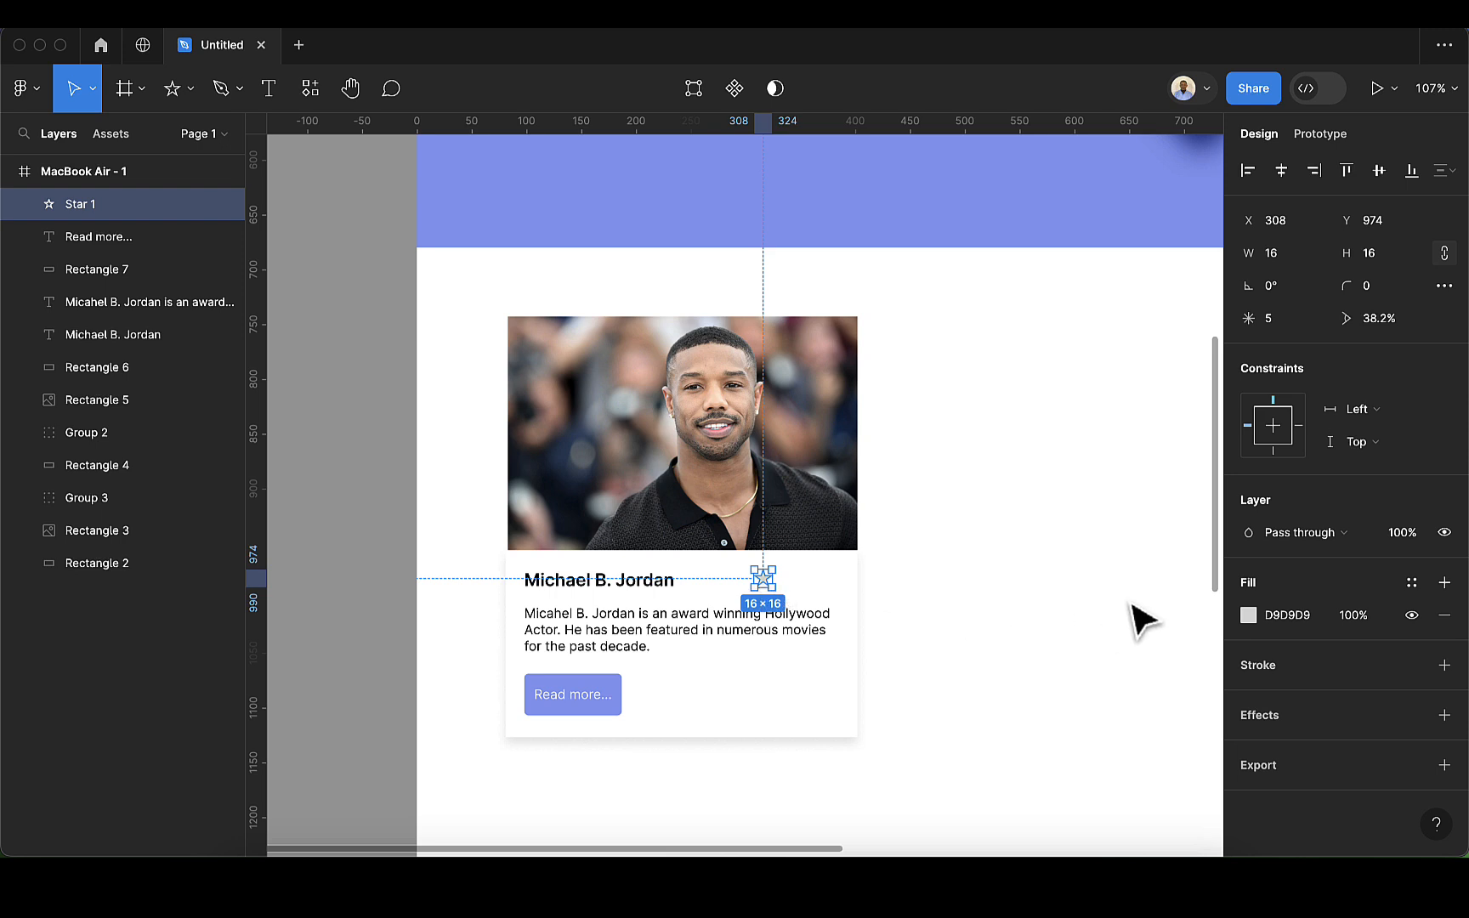
click(1255, 619)
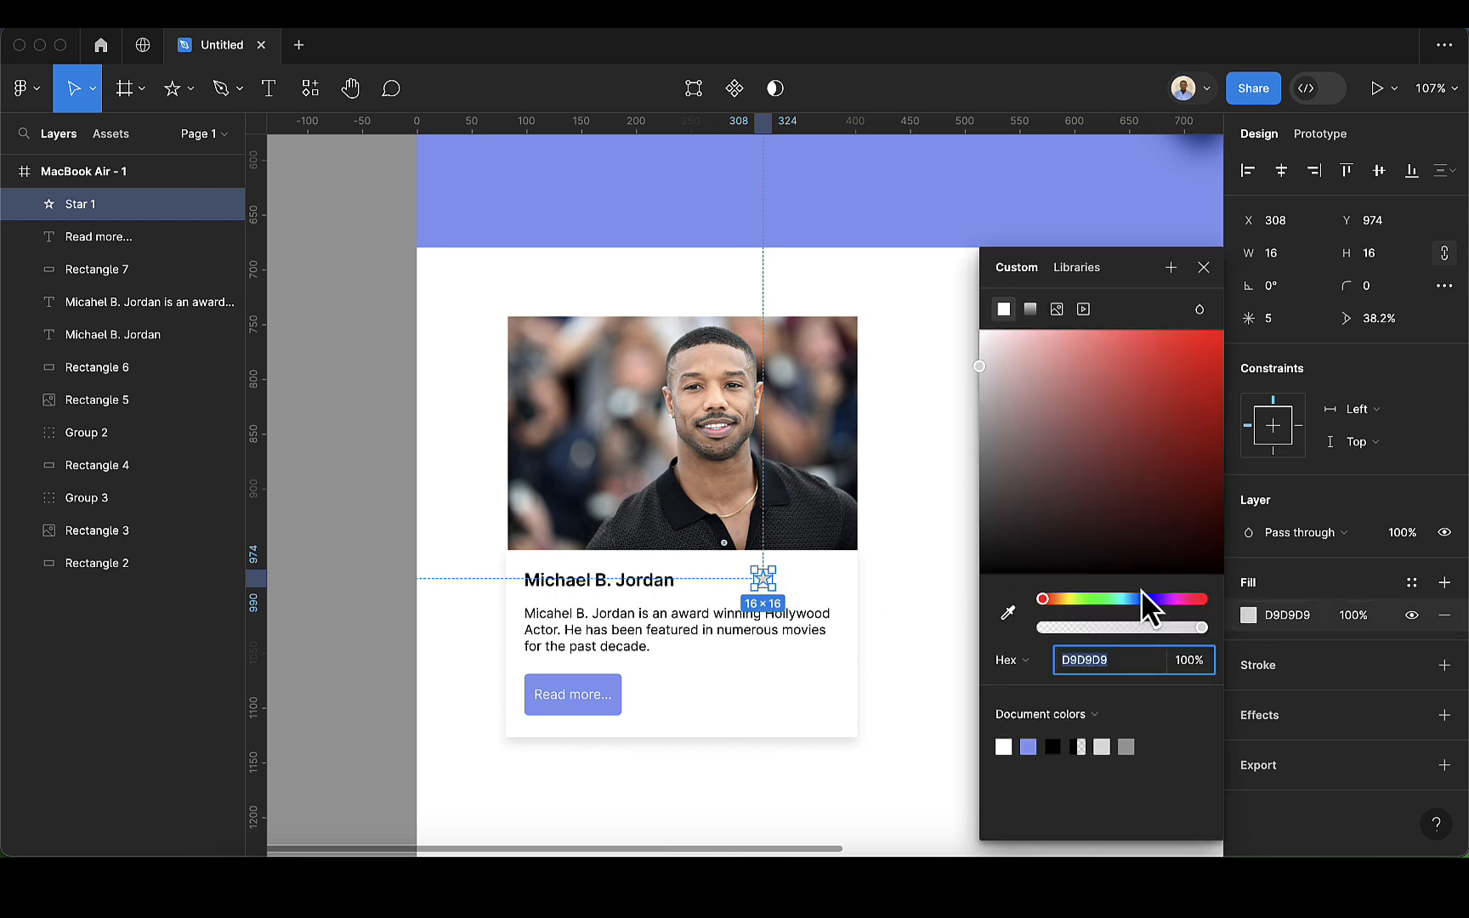
click(1007, 612)
click(831, 228)
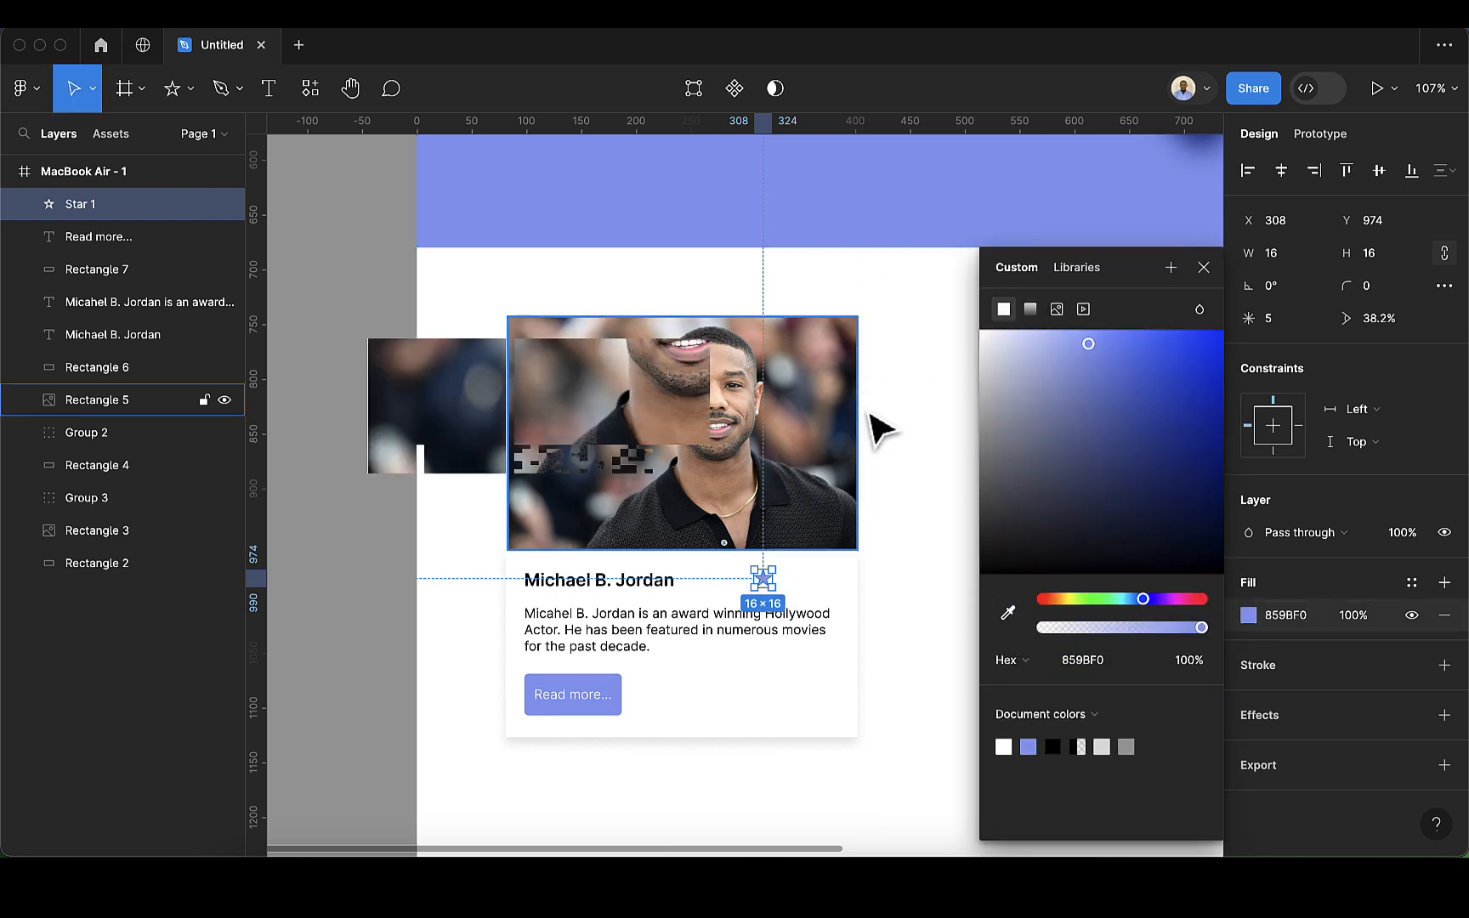
click(917, 509)
Step: Duplicate the star four times at 16-pixel spacing to form a row of five beside the name
click(762, 578)
scroll(773, 599, up, 5)
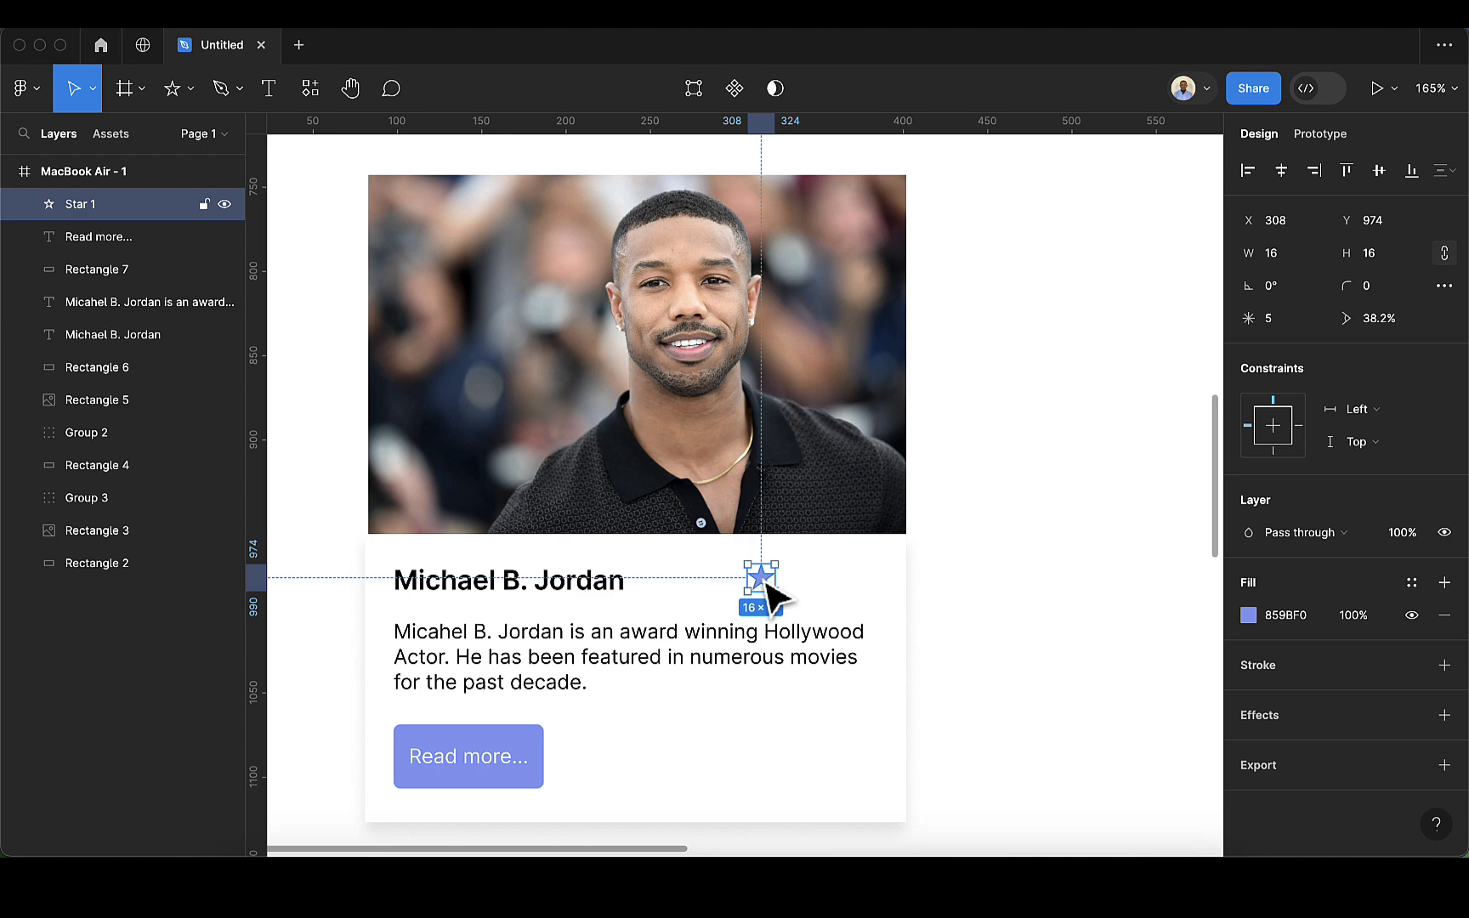
key(super+d)
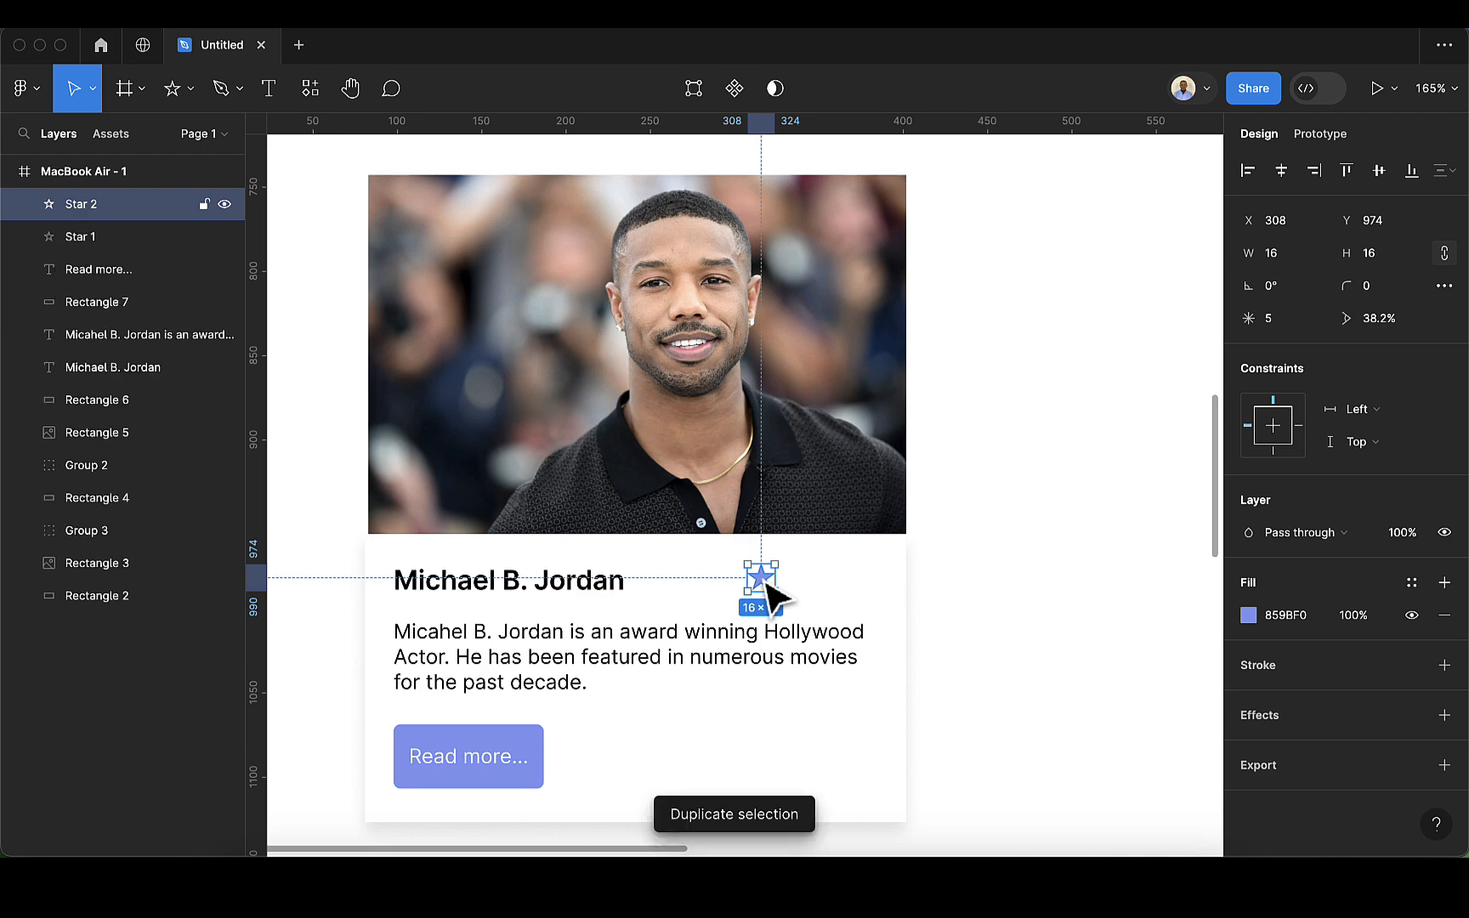
drag(767, 587, 790, 583)
drag(791, 581, 795, 583)
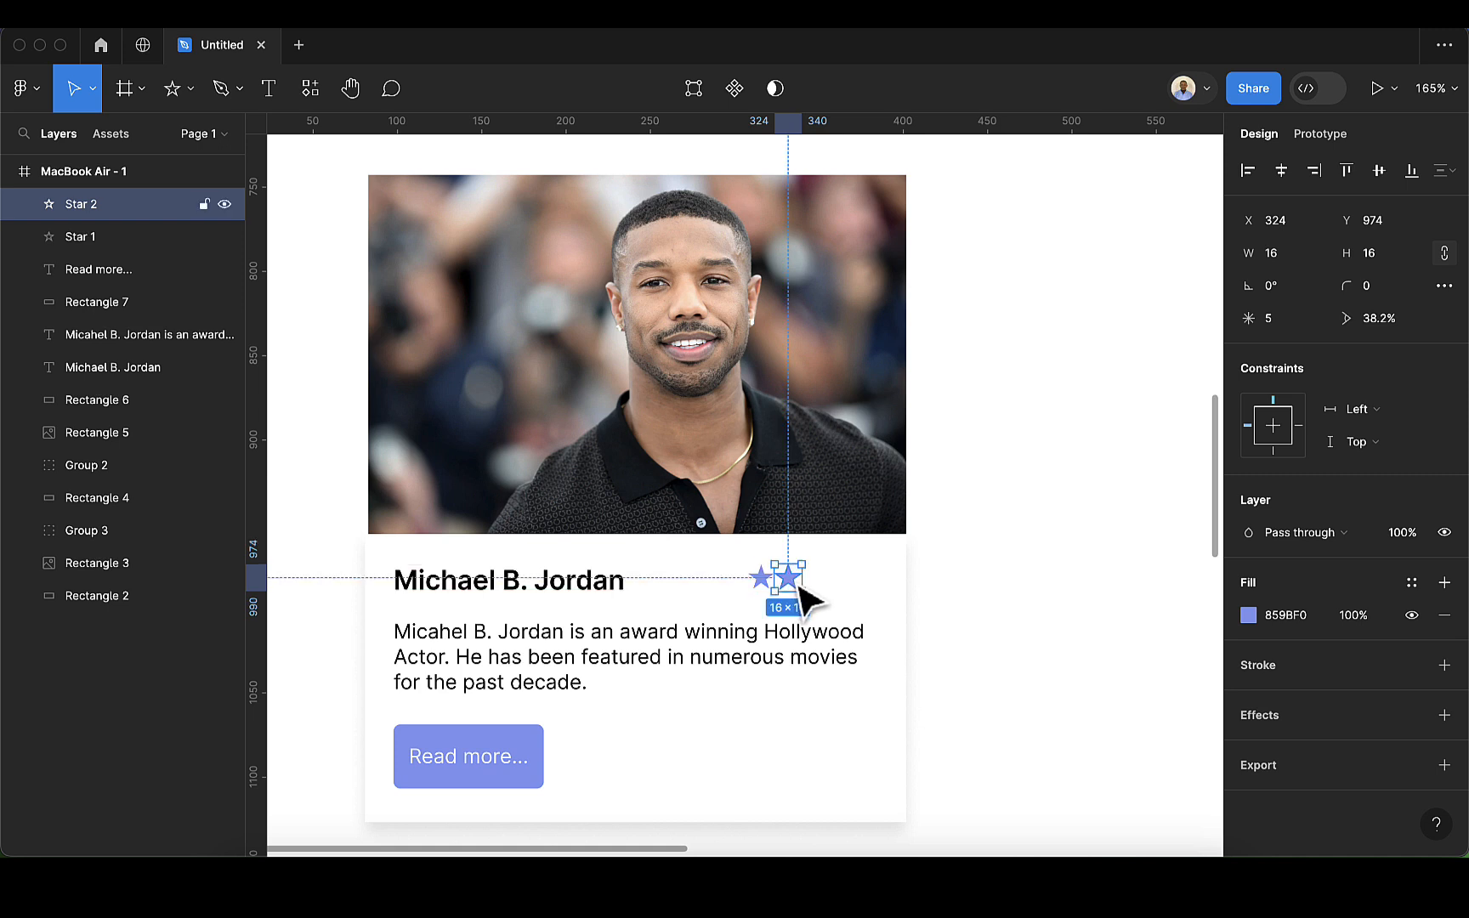
key(super+d)
key(super+d)
key(super+d)
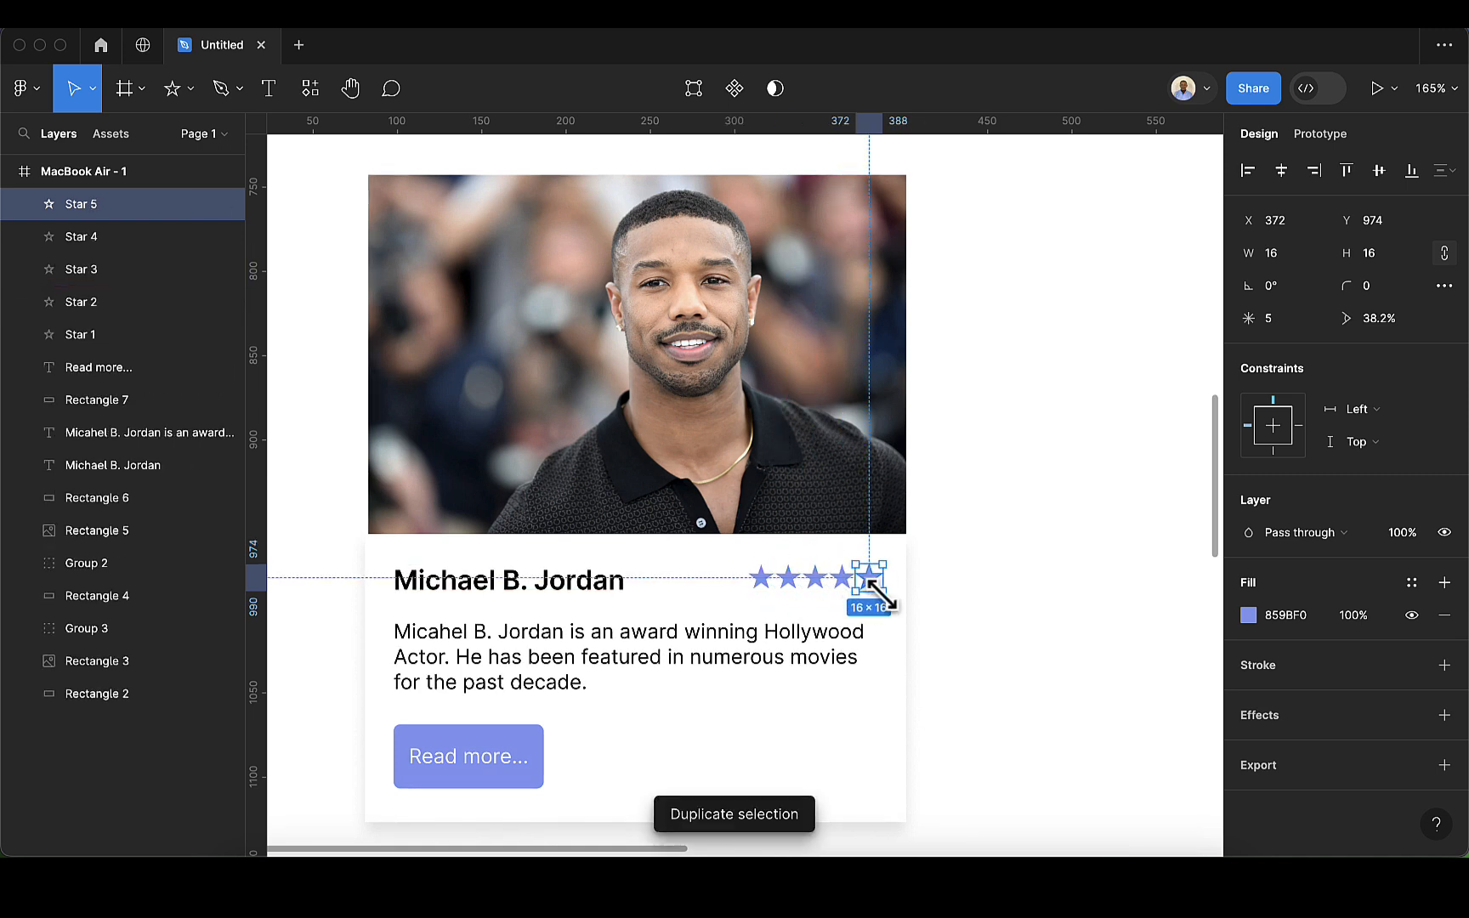
click(974, 605)
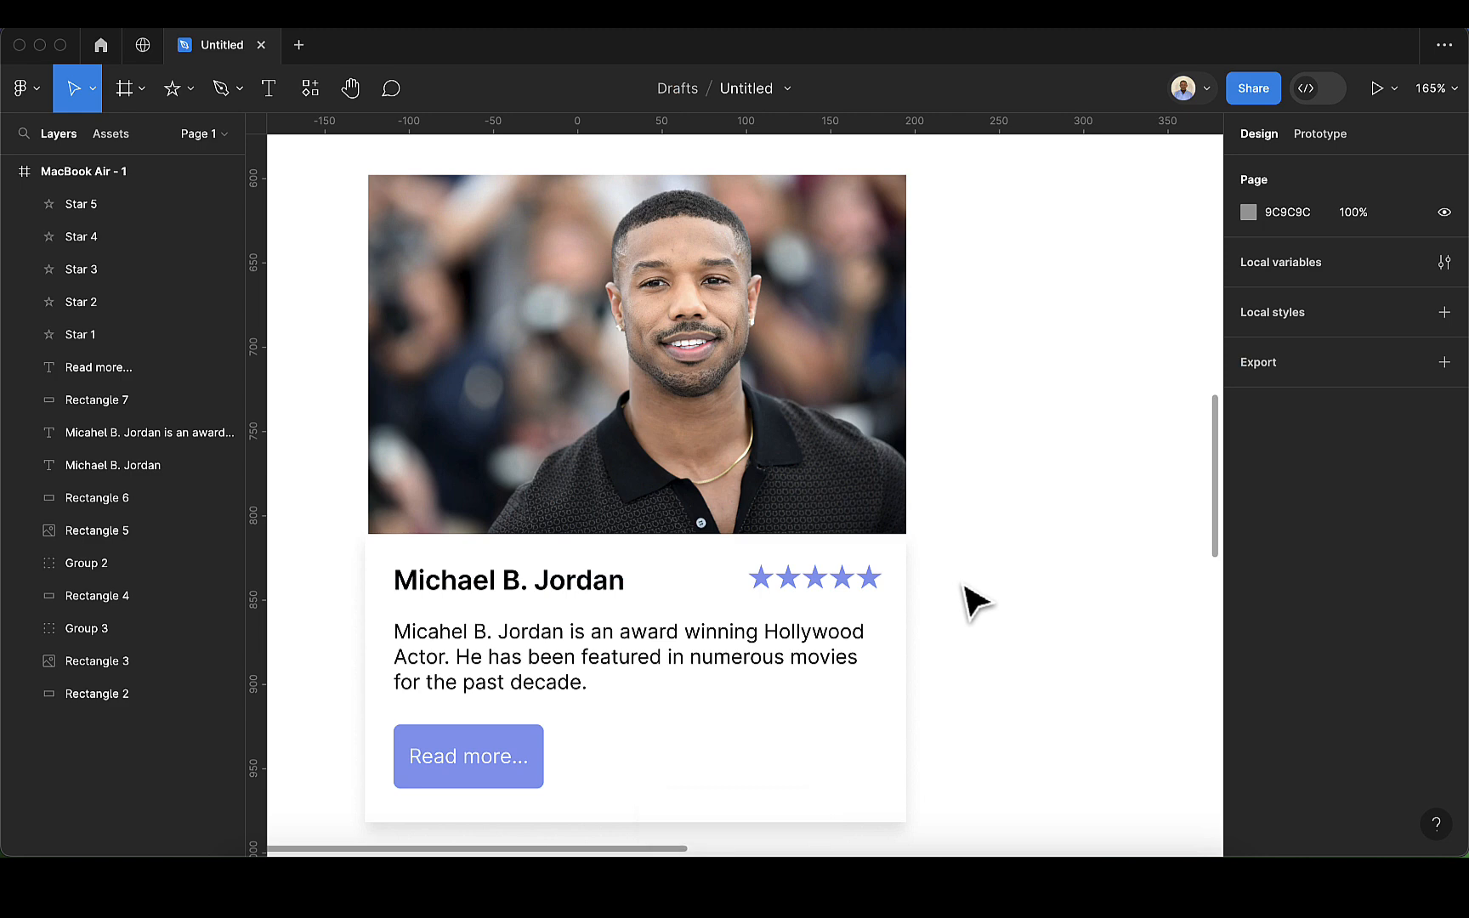
Step: Group the five rating stars beside the name into one object
click(884, 585)
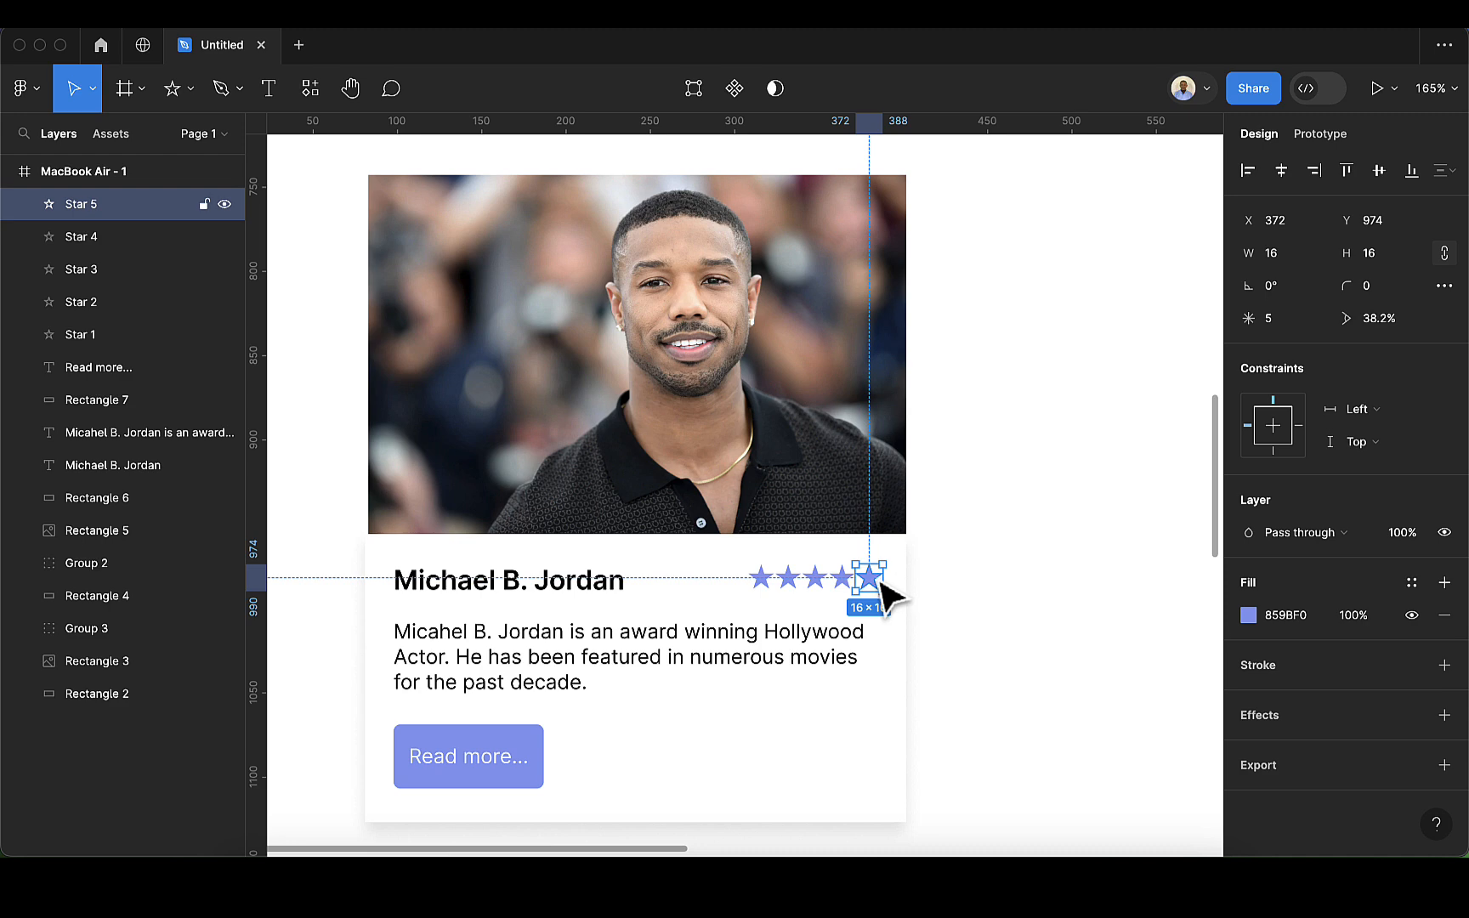
shift+click(841, 589)
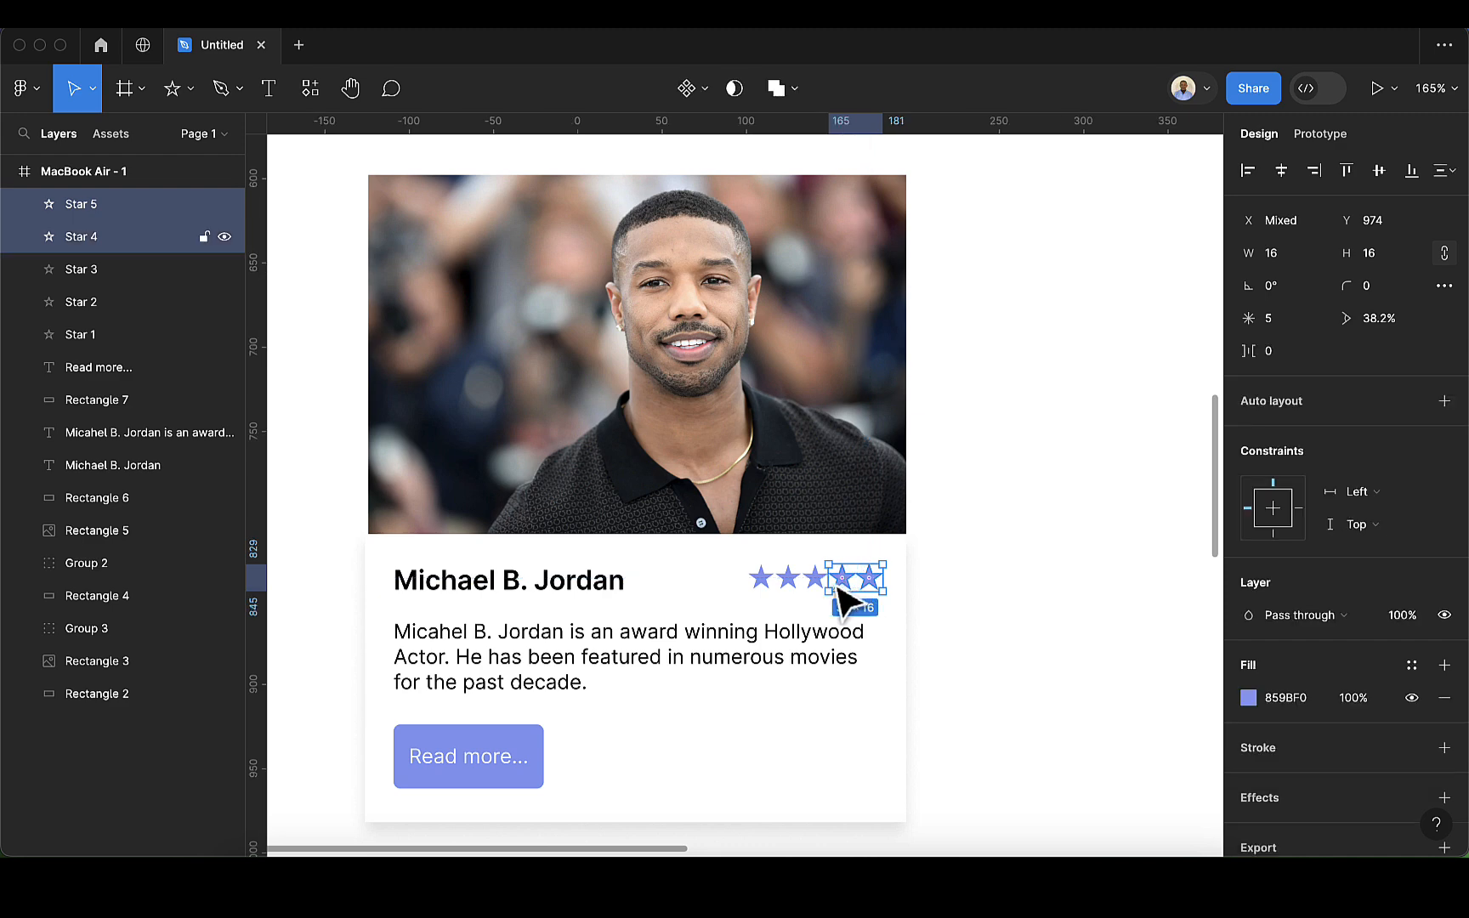
shift+click(818, 585)
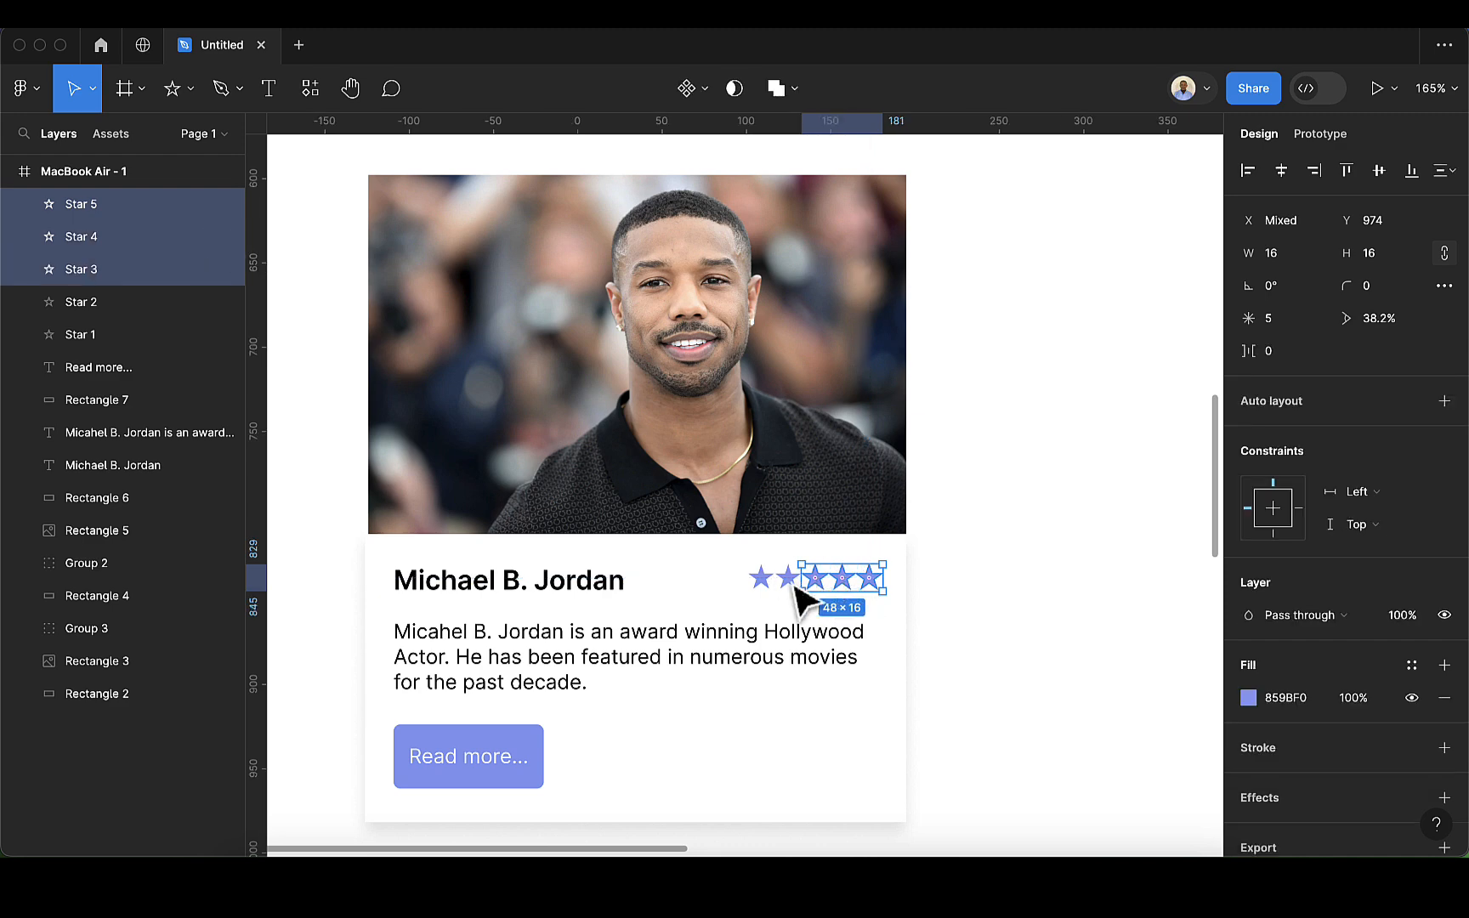
shift+click(788, 581)
shift+click(761, 581)
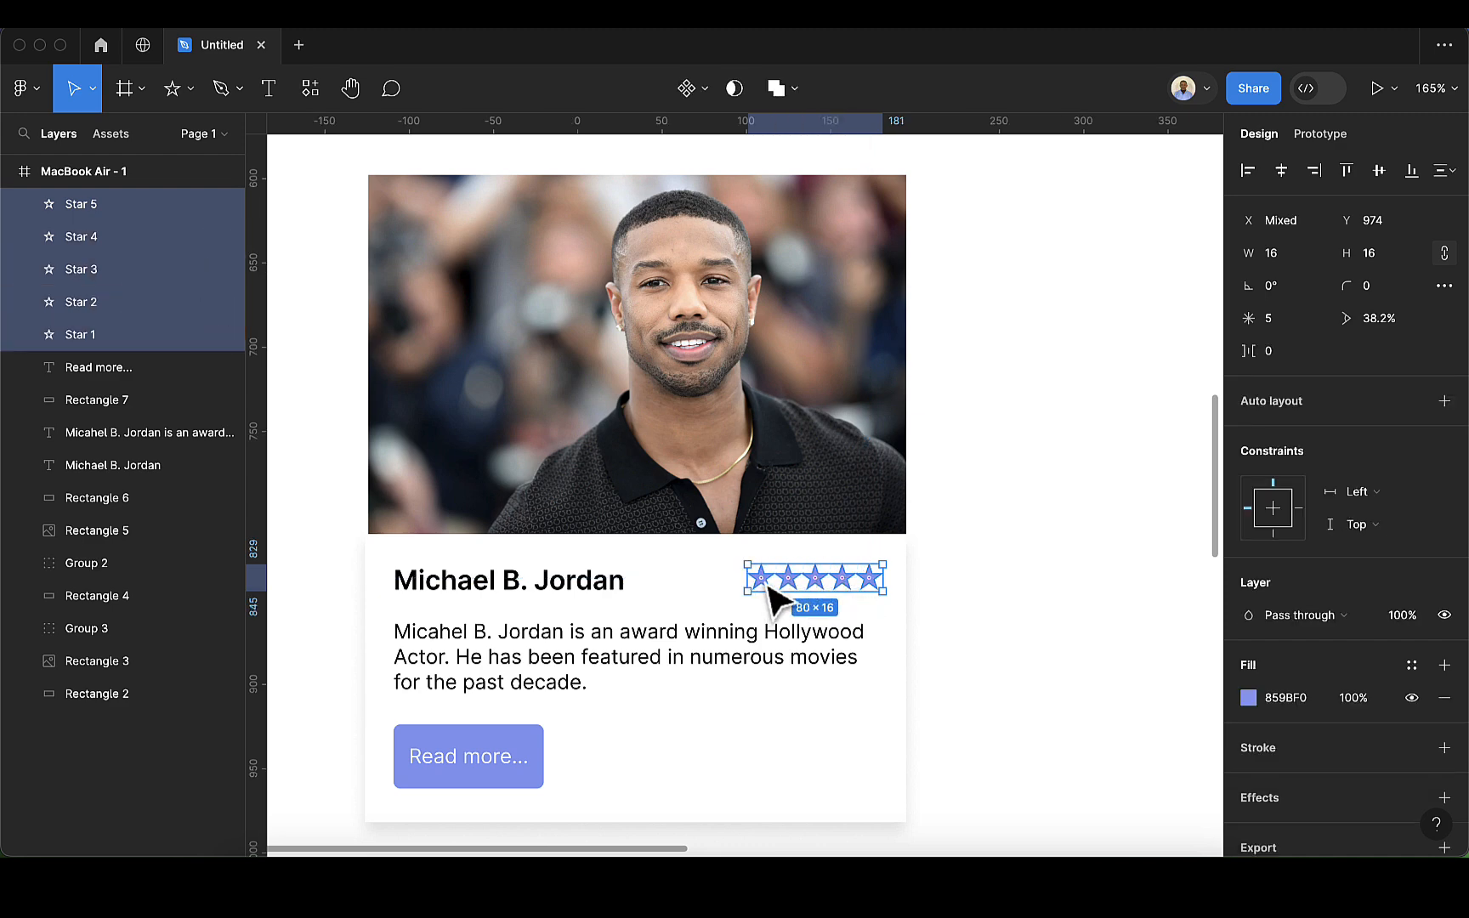
key(super+g)
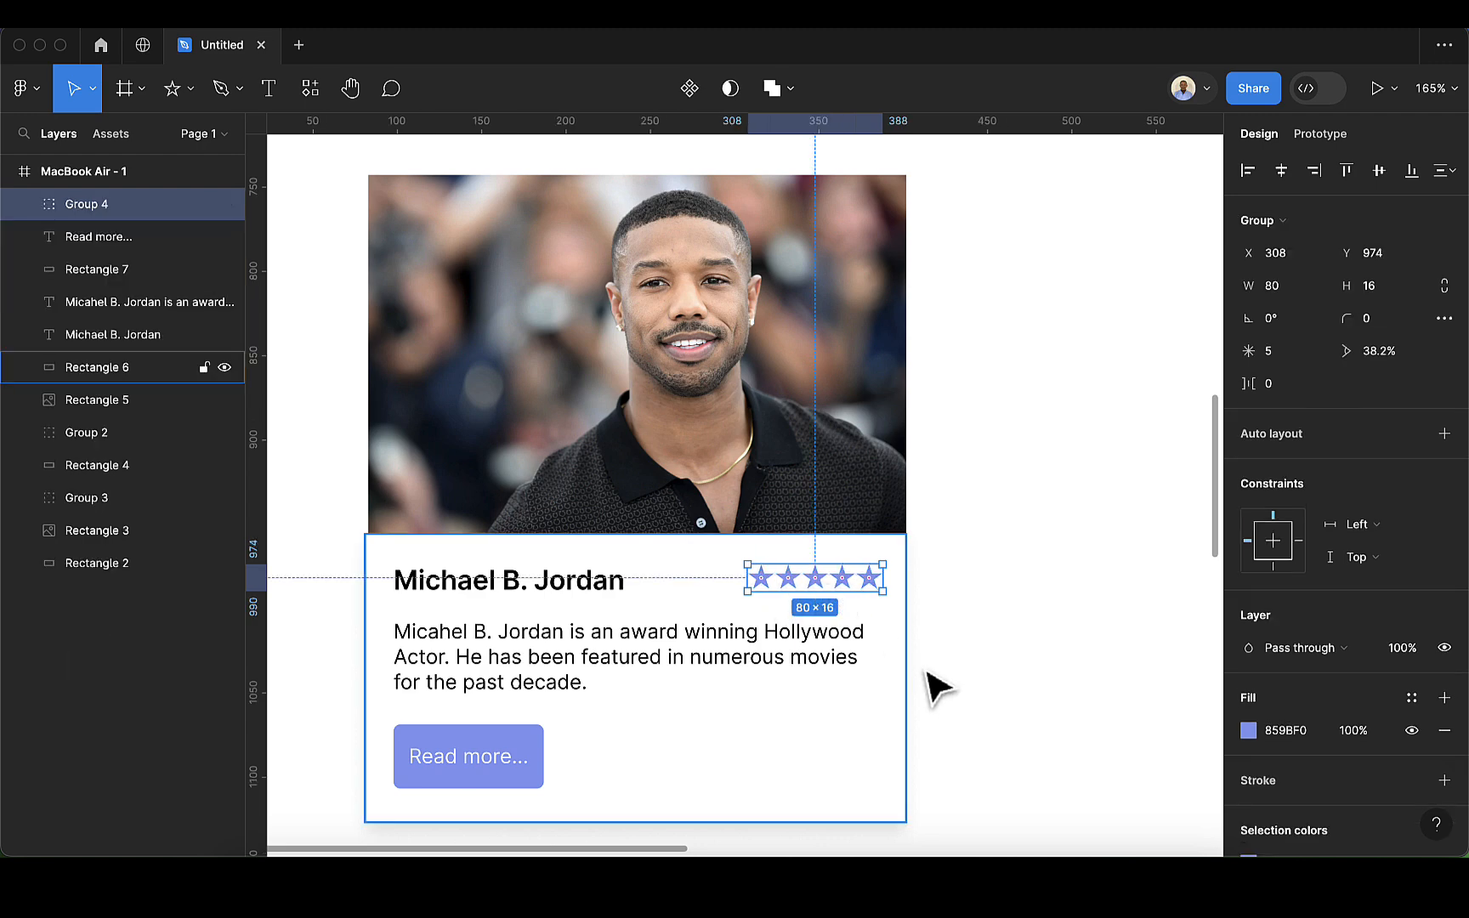
scroll(925, 677, down, 3)
scroll(931, 672, down, 4)
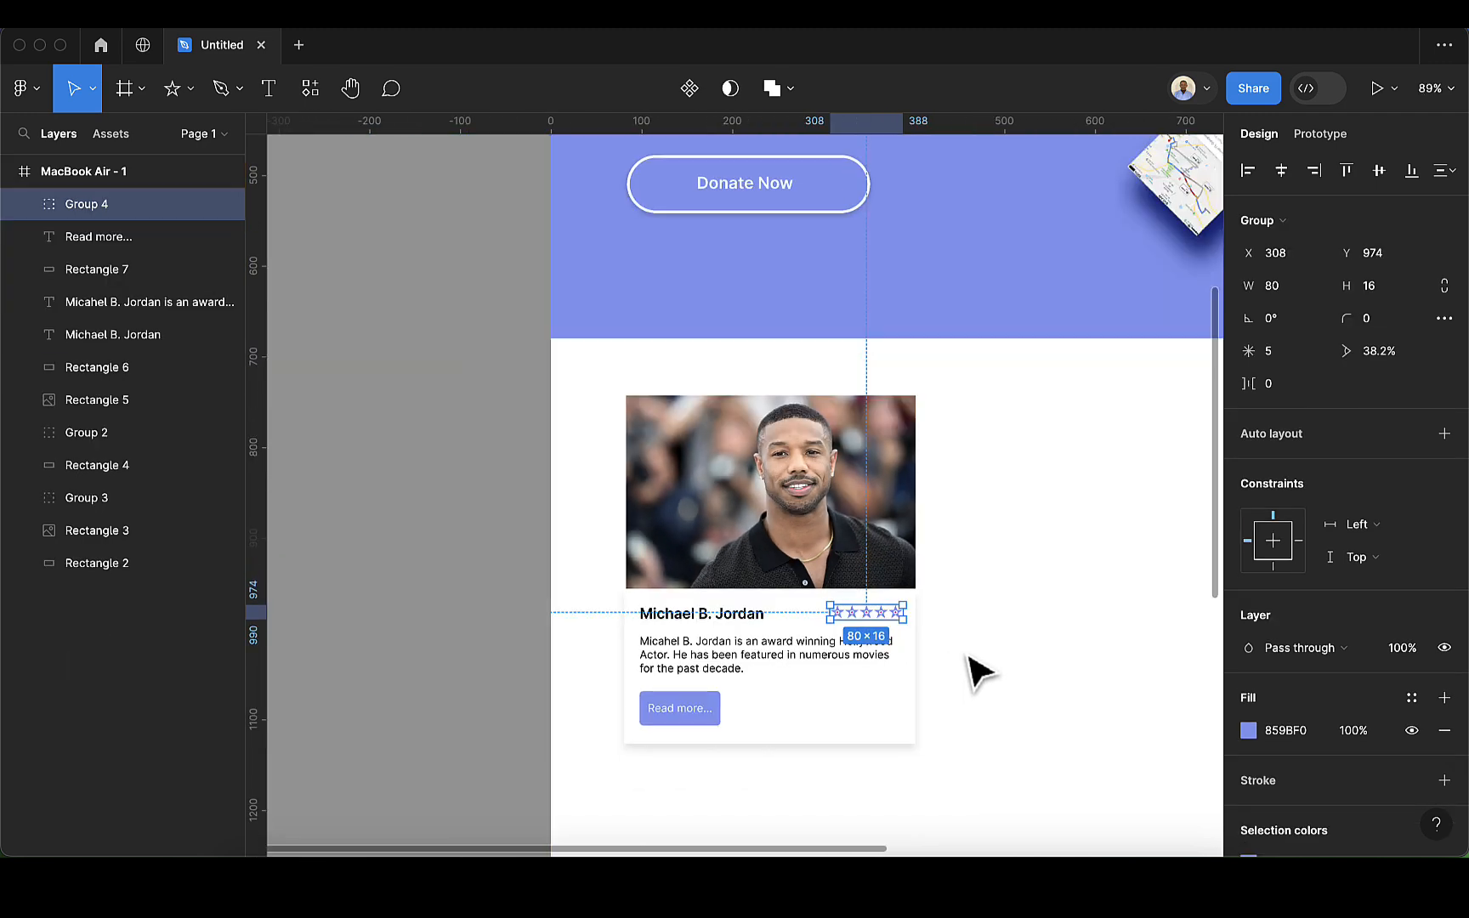
click(977, 671)
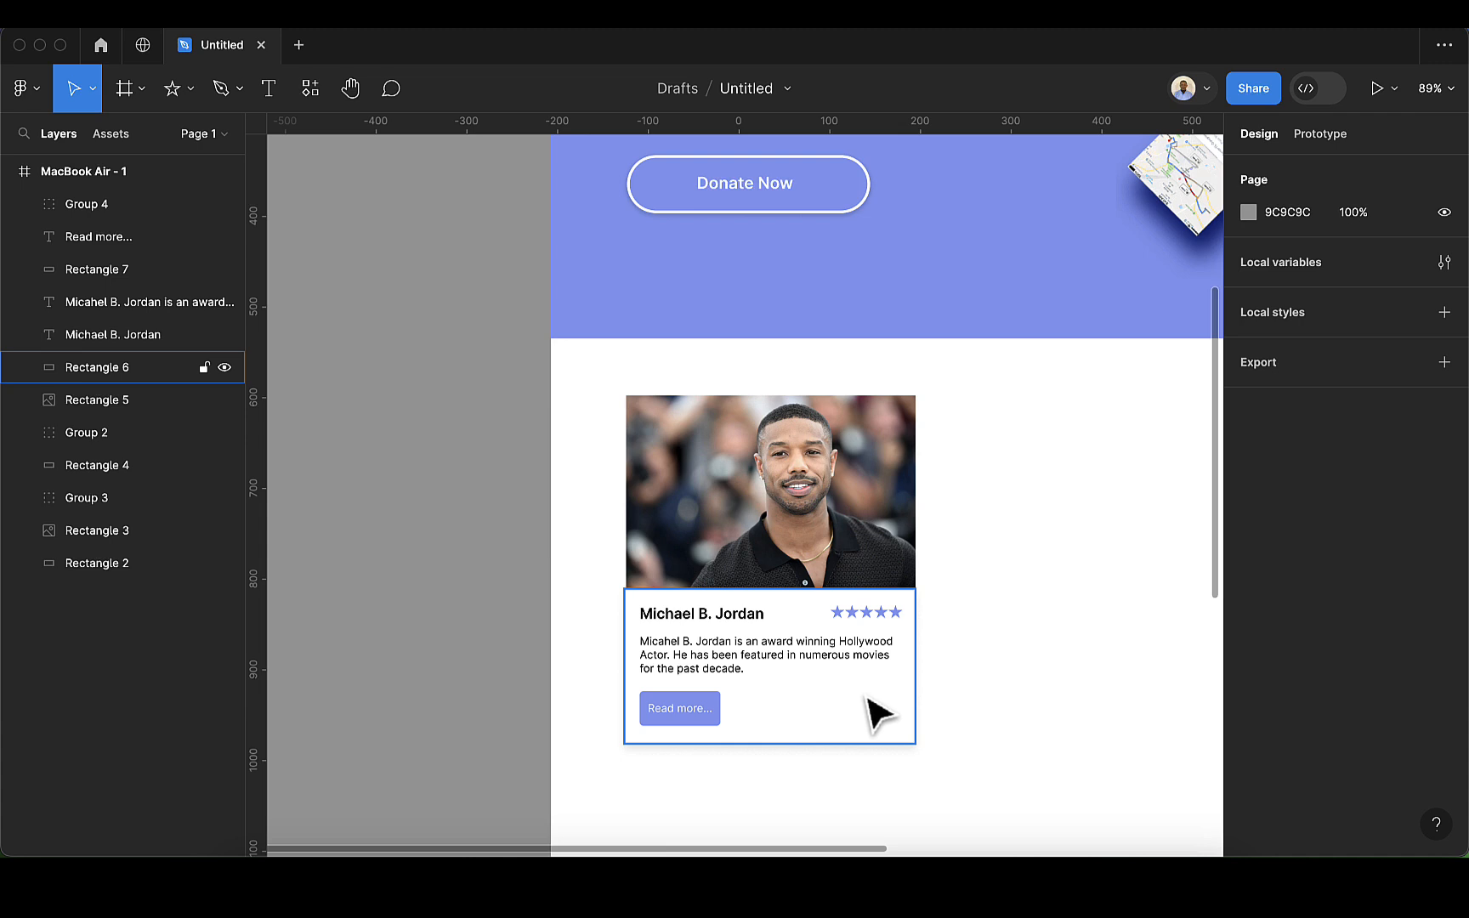
Step: Draw an open right-pointing chevron about 22.5 × 45 beside the card with the Pen tool
click(218, 90)
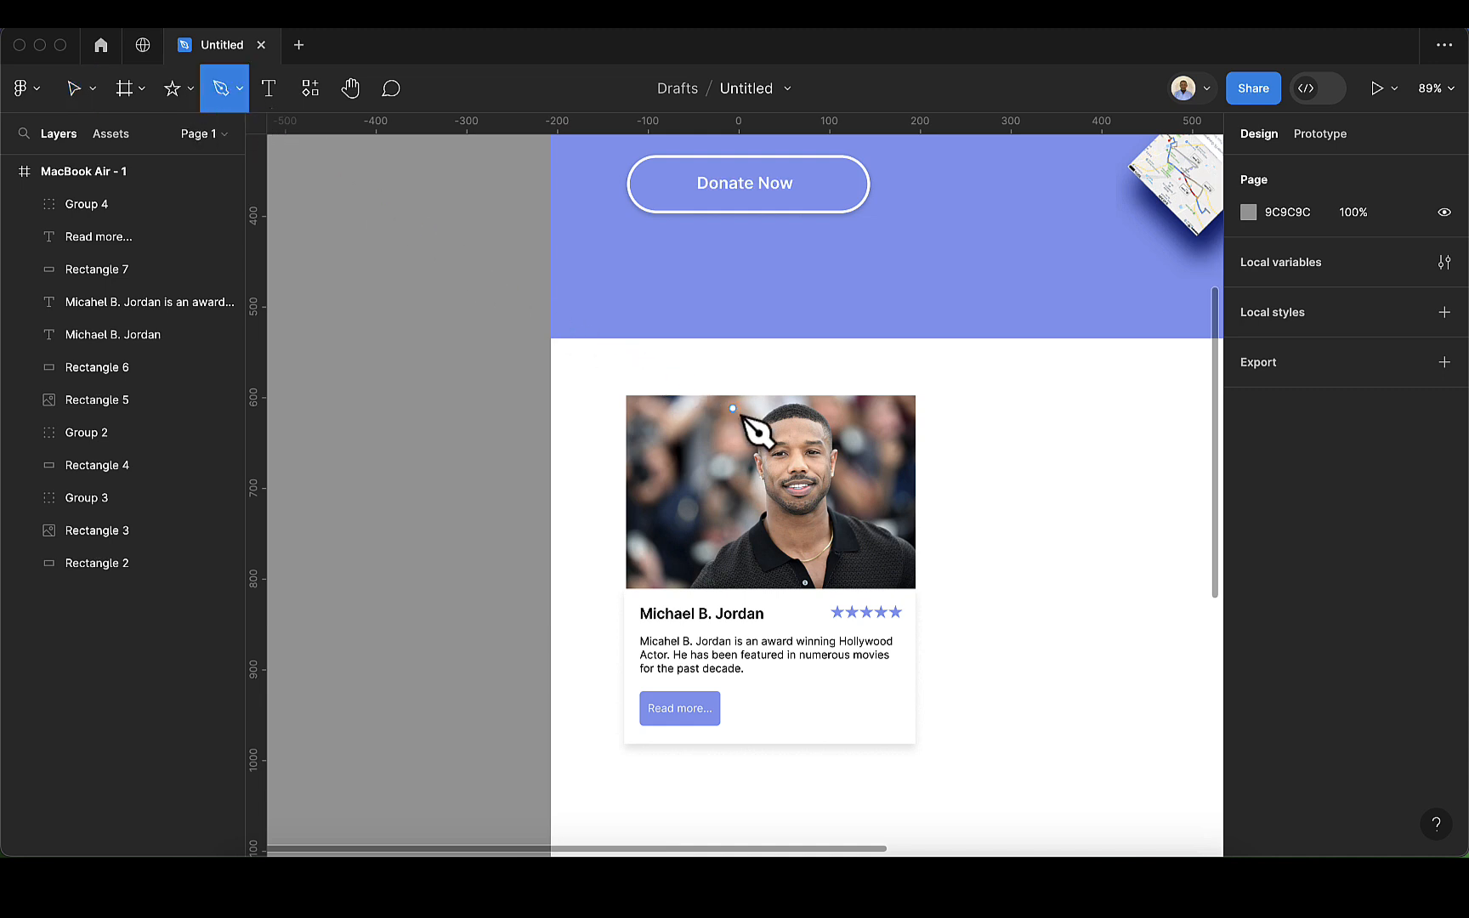
click(982, 635)
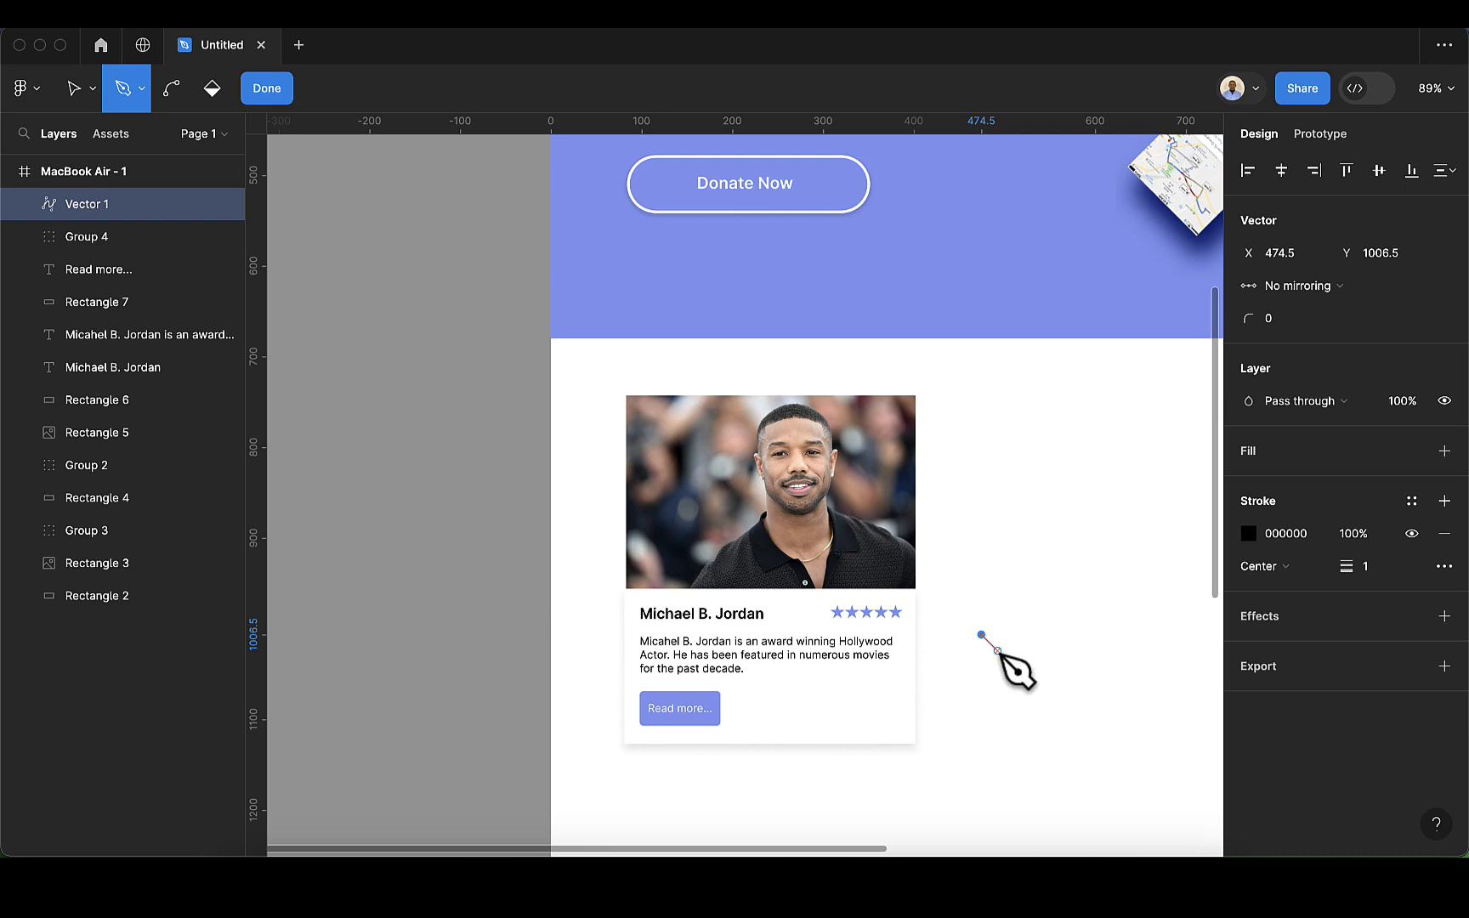
click(1001, 654)
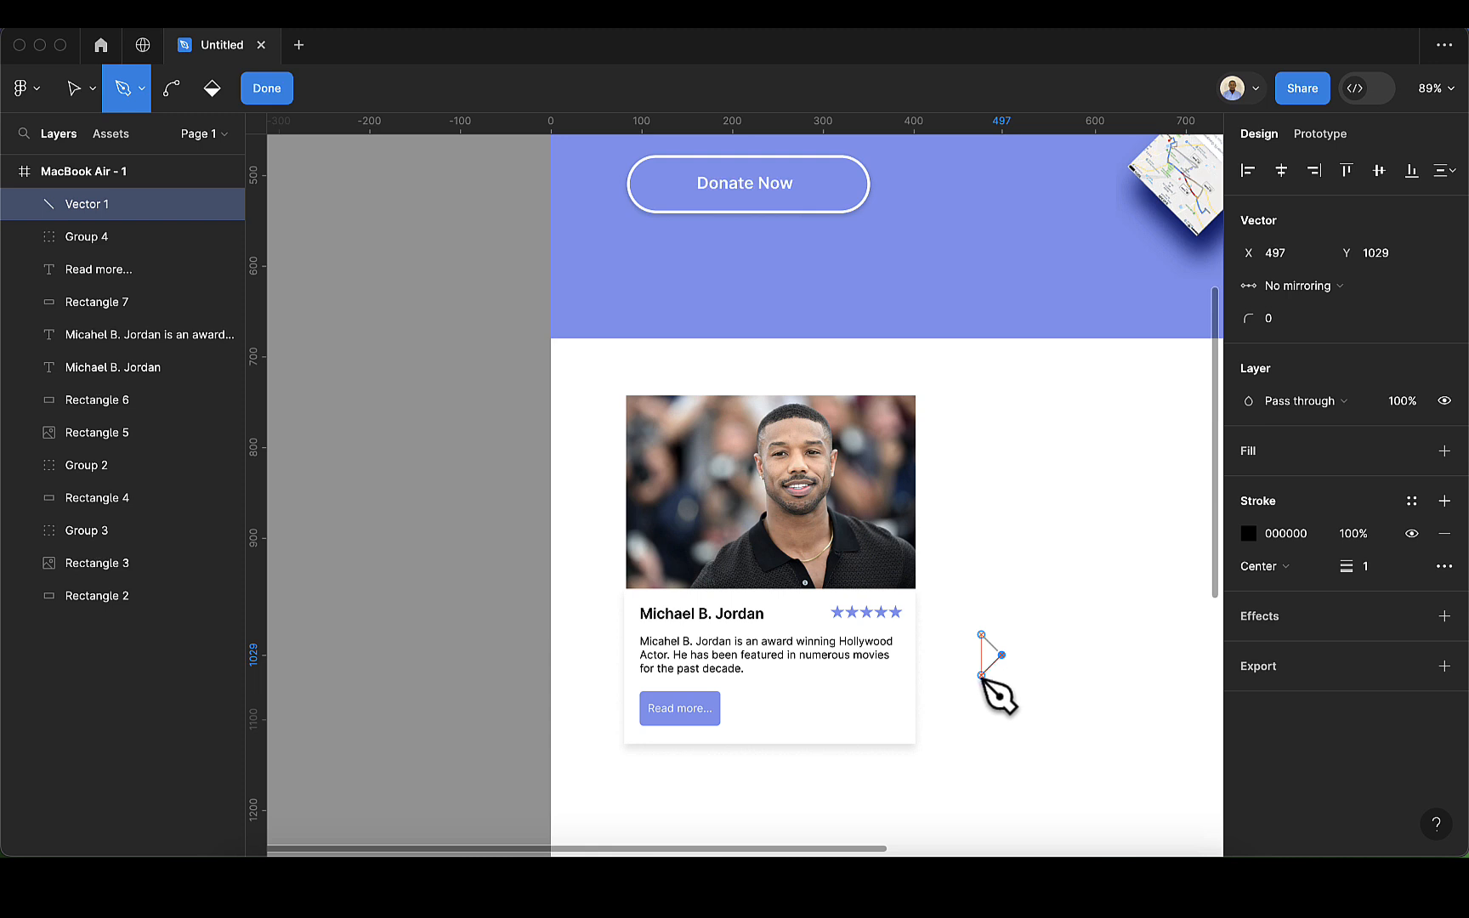
click(982, 676)
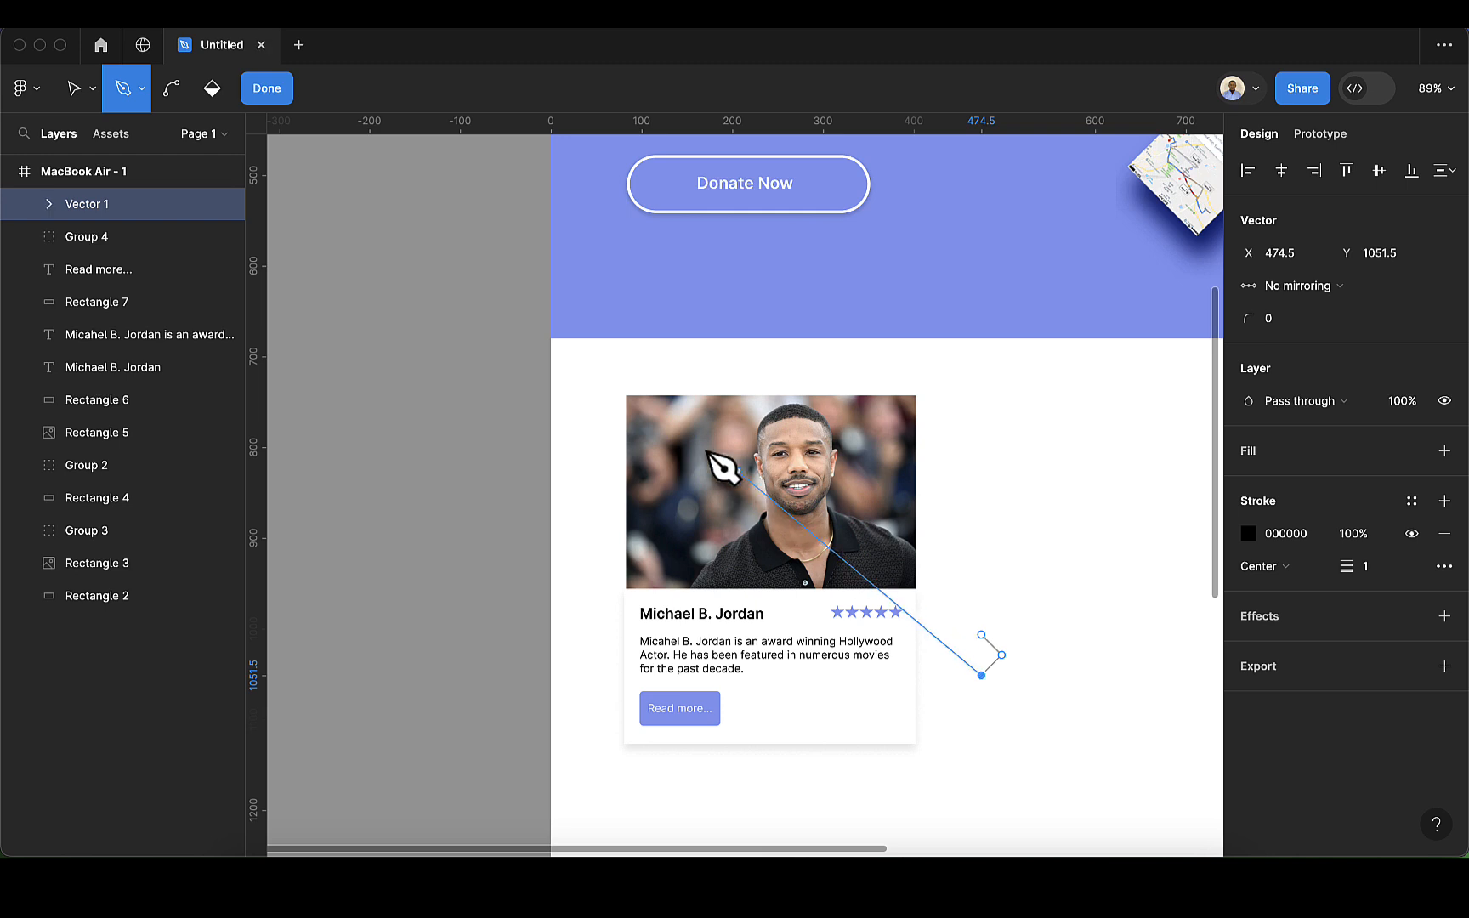
click(270, 88)
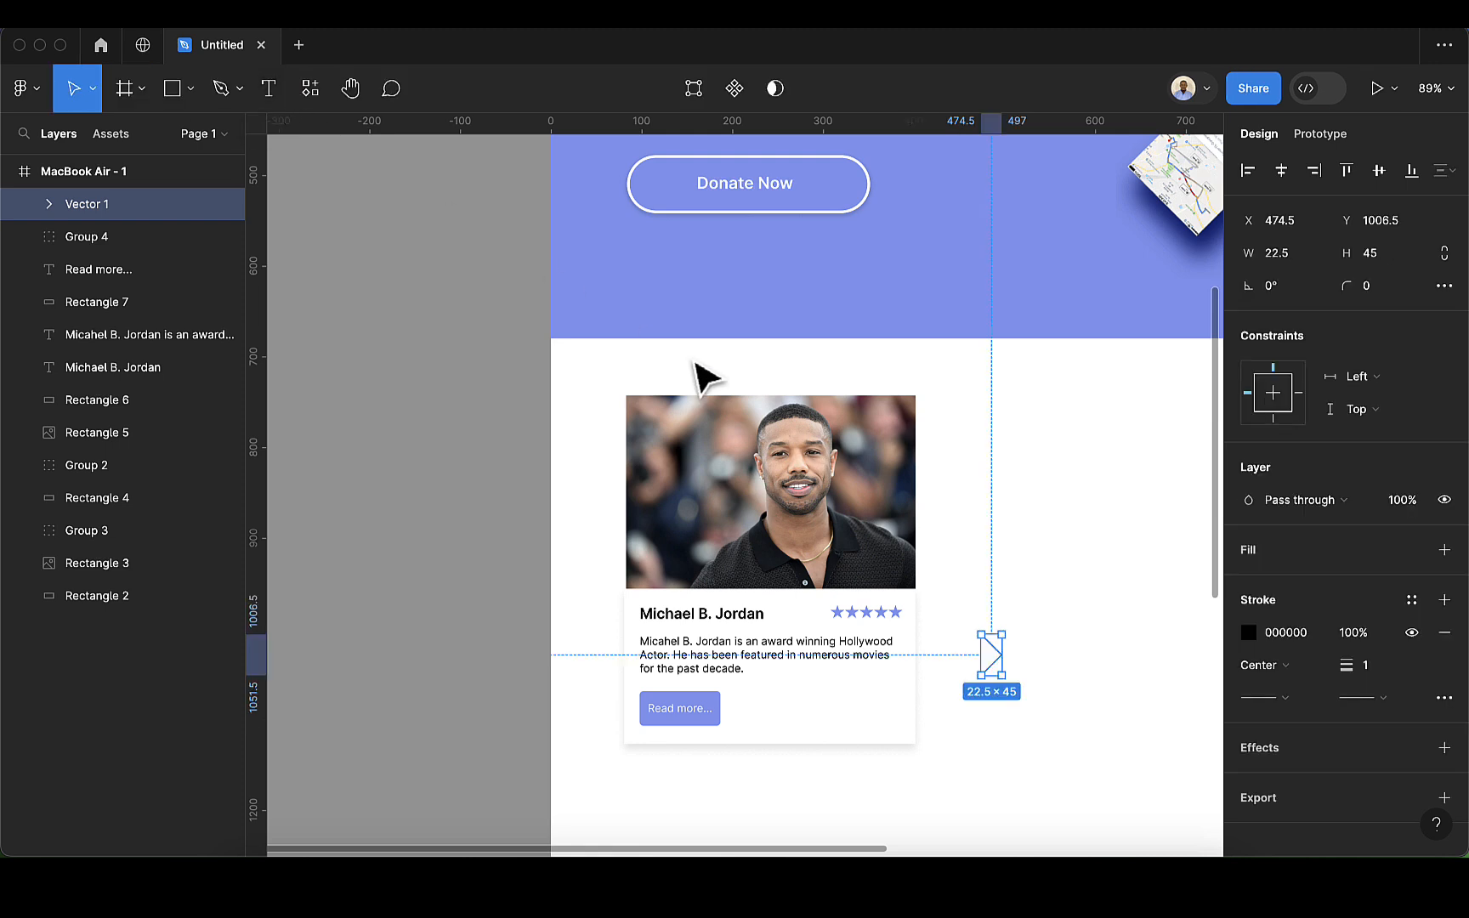
Step: Move the chevron into the card's lower-right area at X 364 and scale it to 8 × 16 with locked proportions
click(1059, 692)
click(1001, 661)
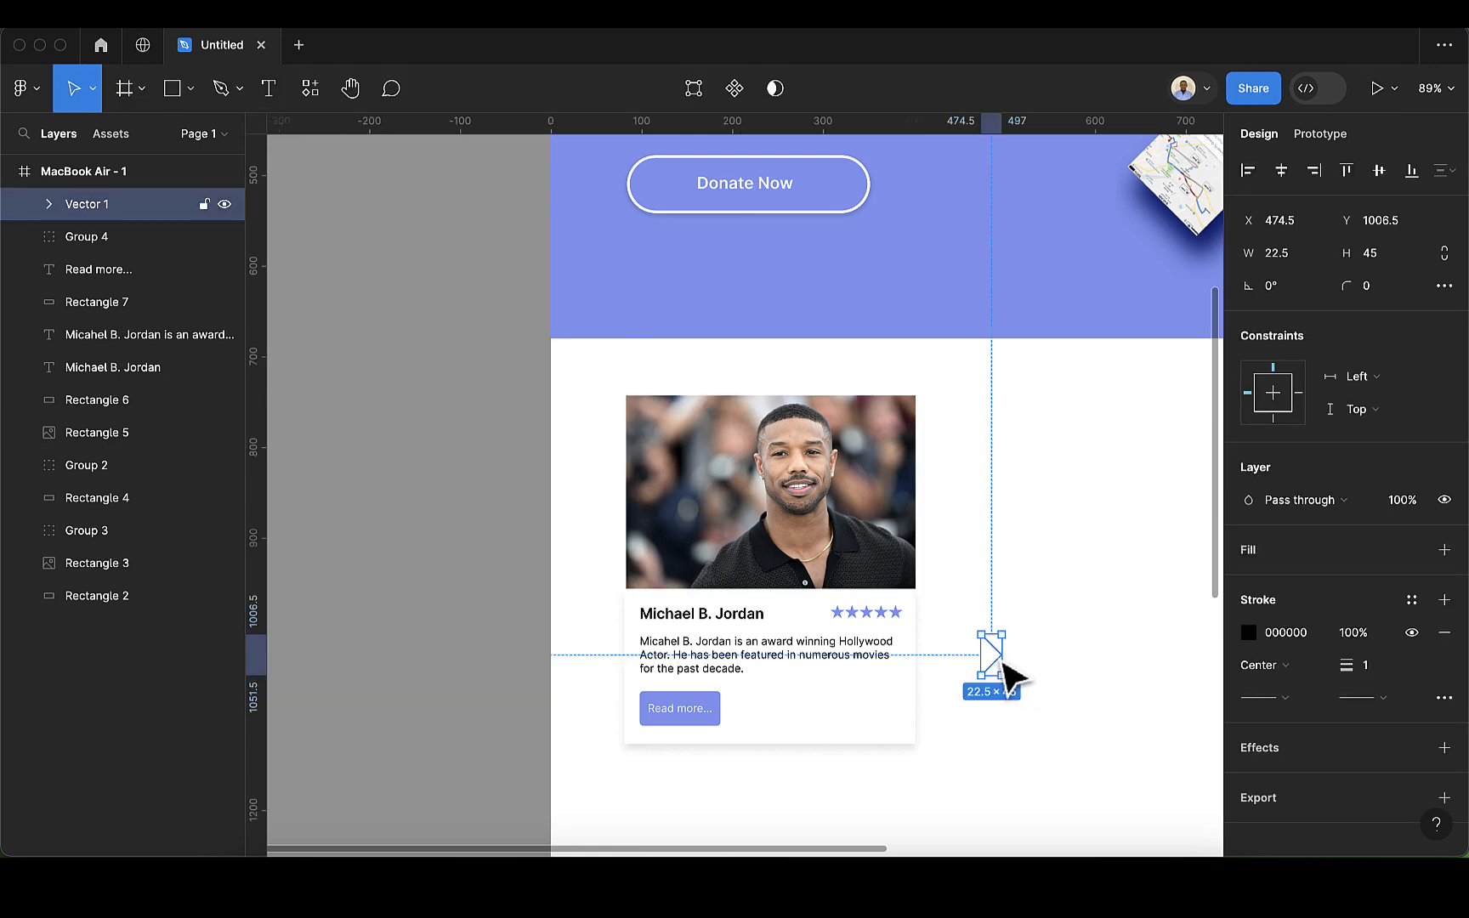
double_click(1003, 662)
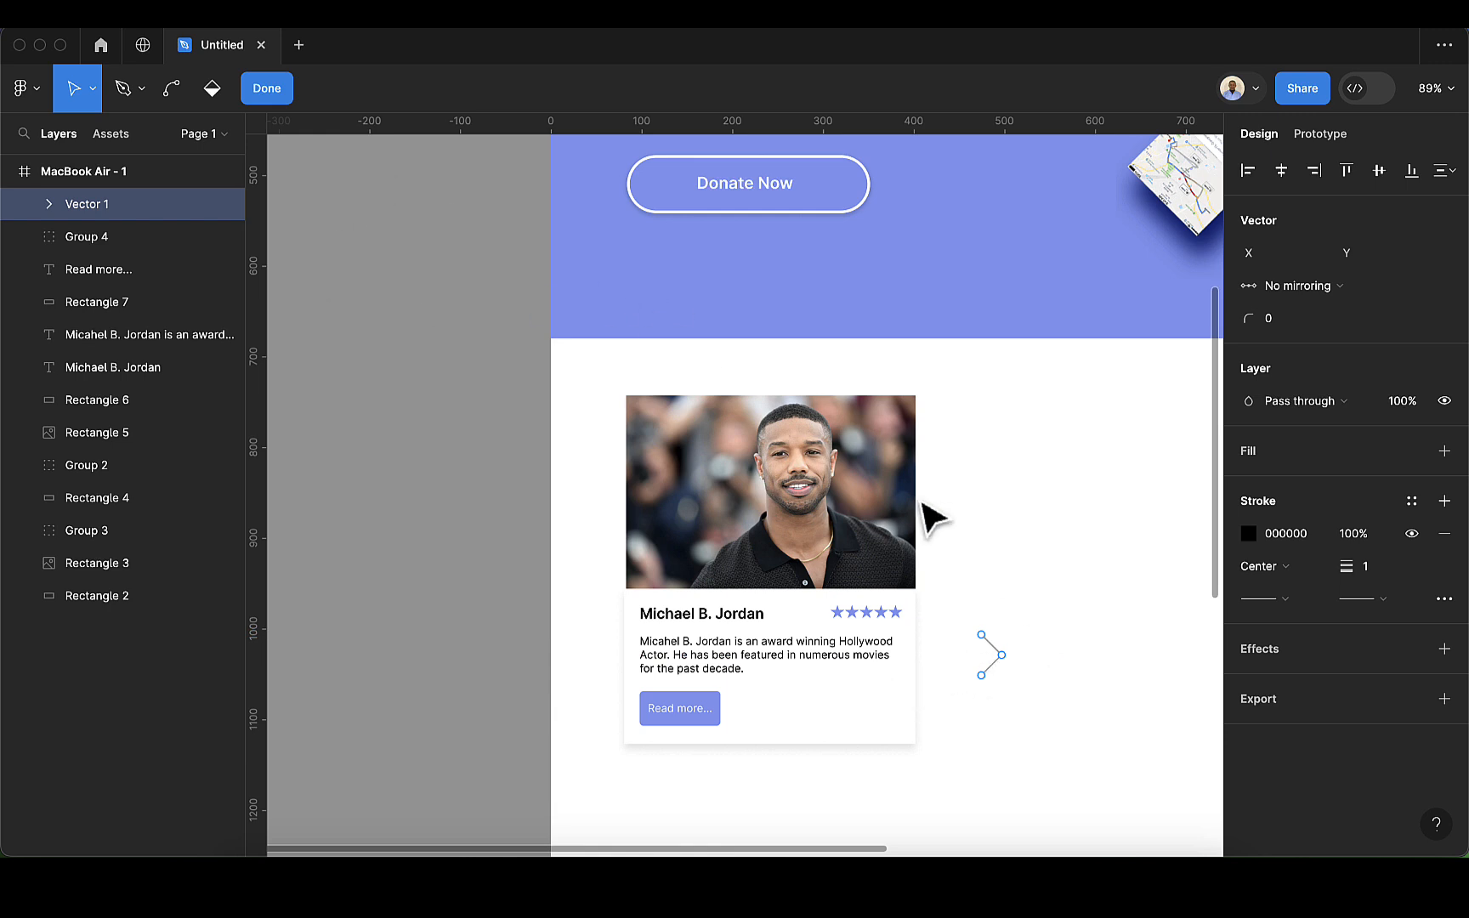
key(Escape)
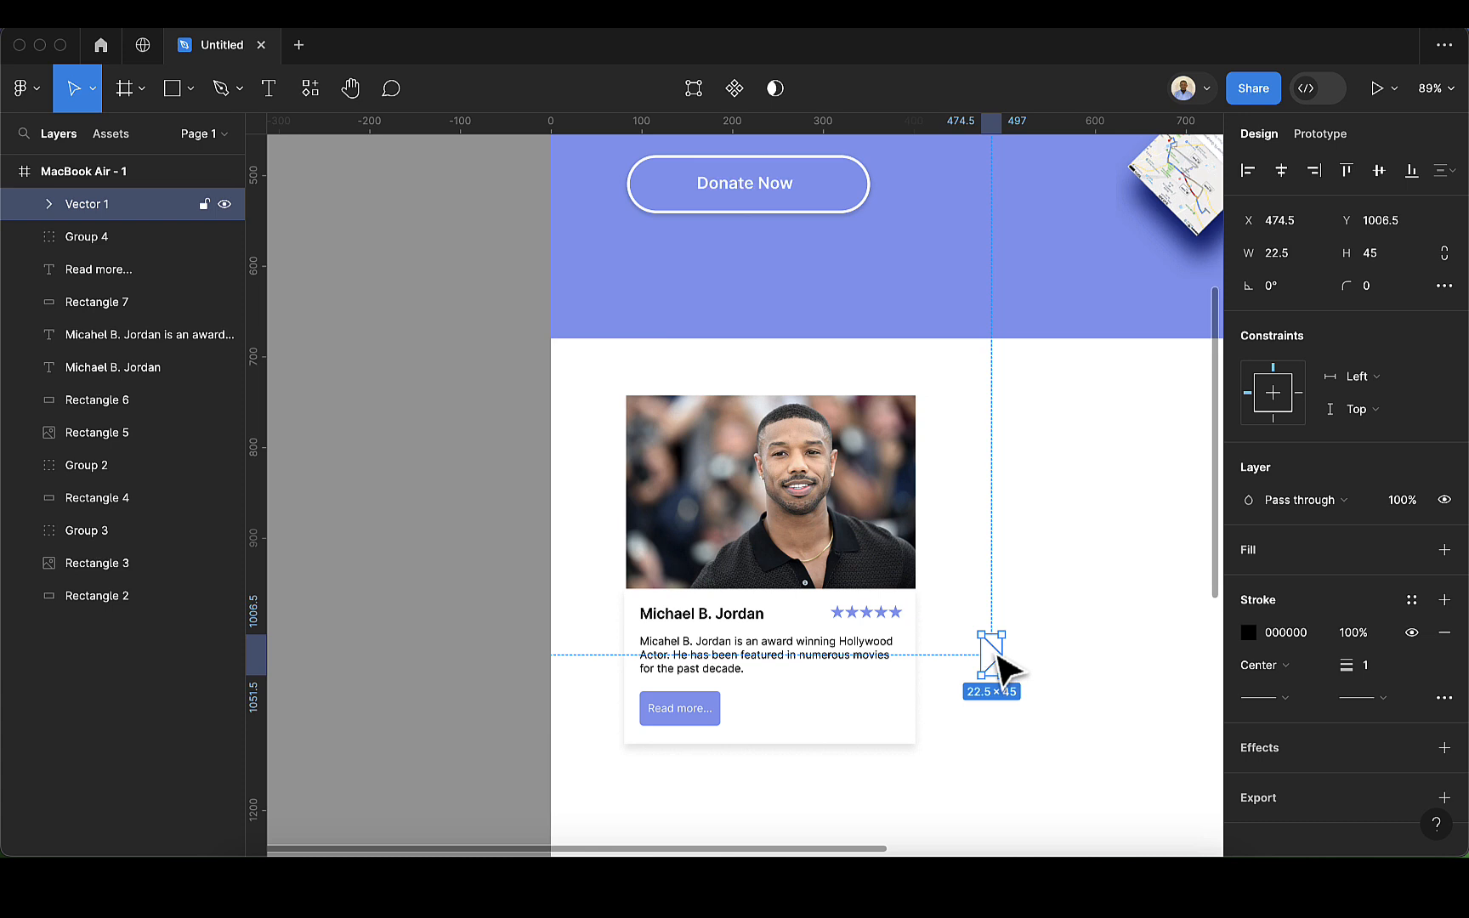
drag(999, 654, 899, 705)
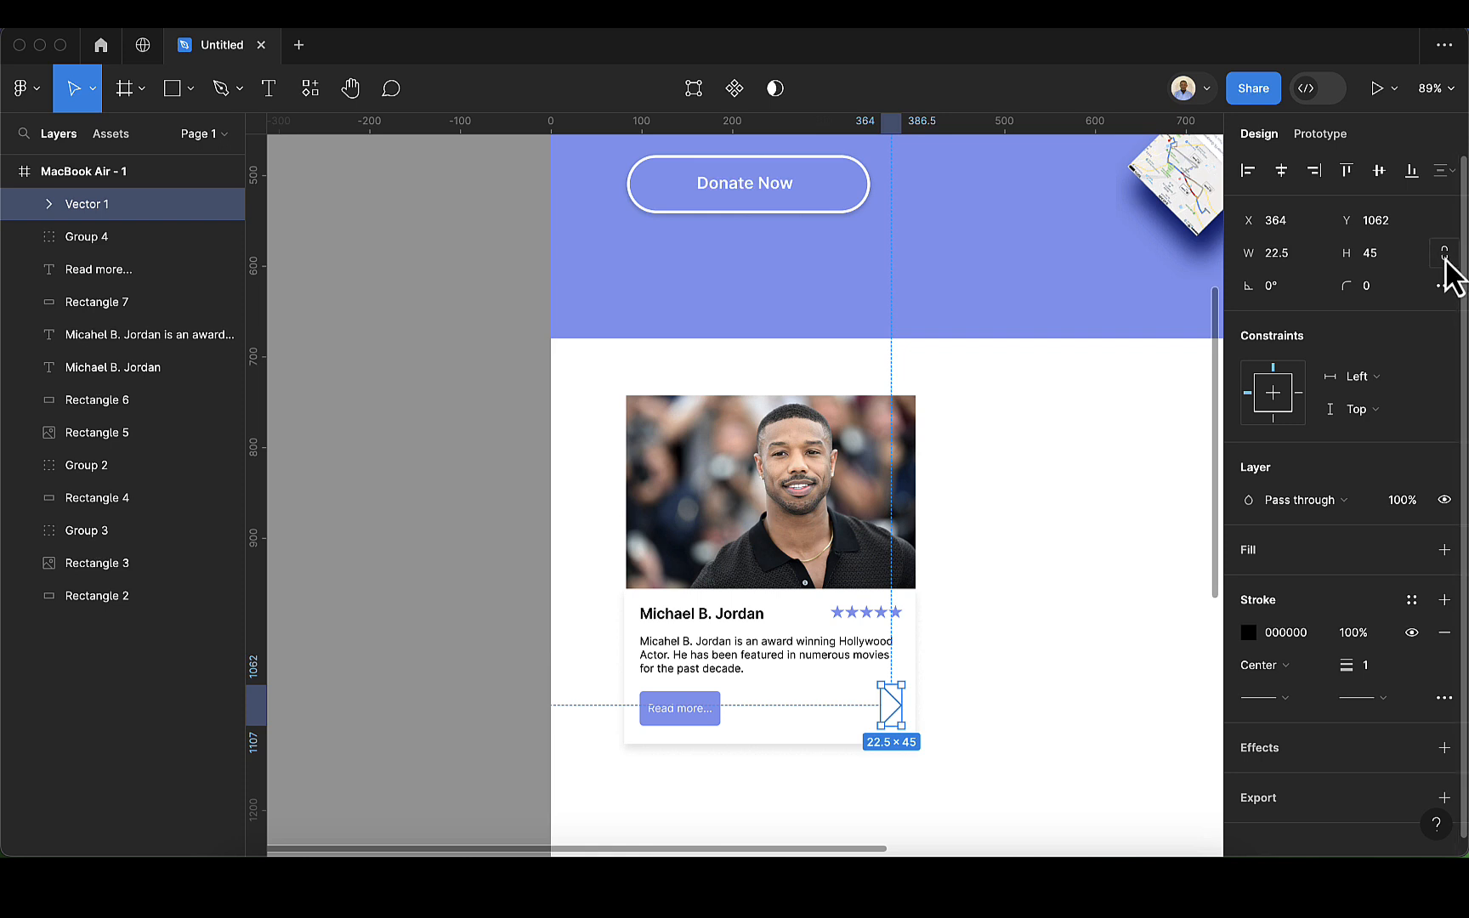
click(1381, 253)
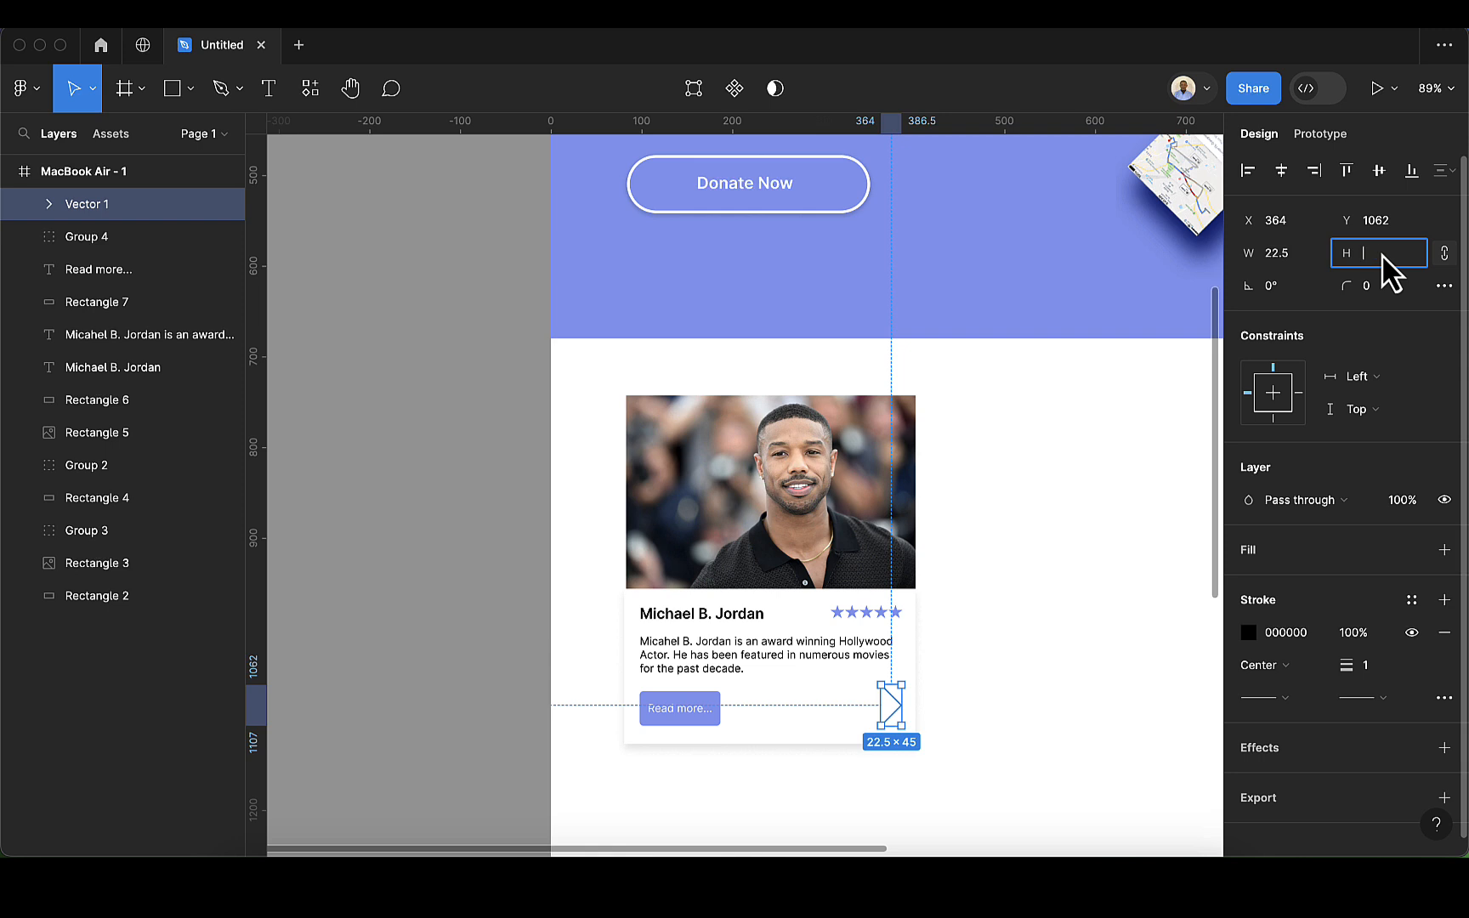
text(16)
key(Return)
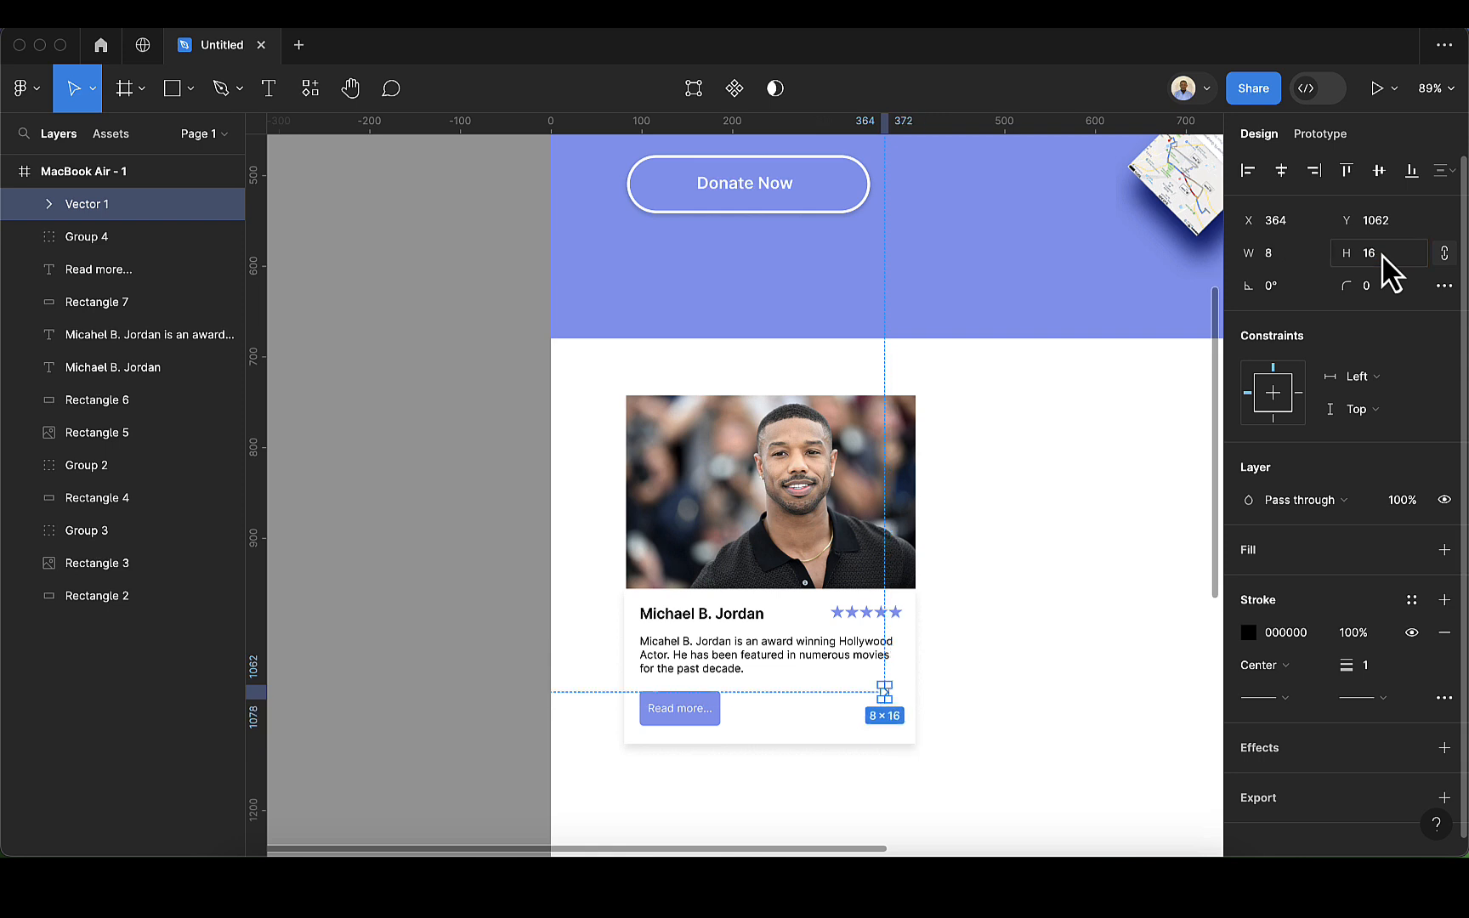
Step: Lower the chevron to Y 1079, level with the "Read more..." button, and set its stroke weight to 3
scroll(913, 718, up, 3)
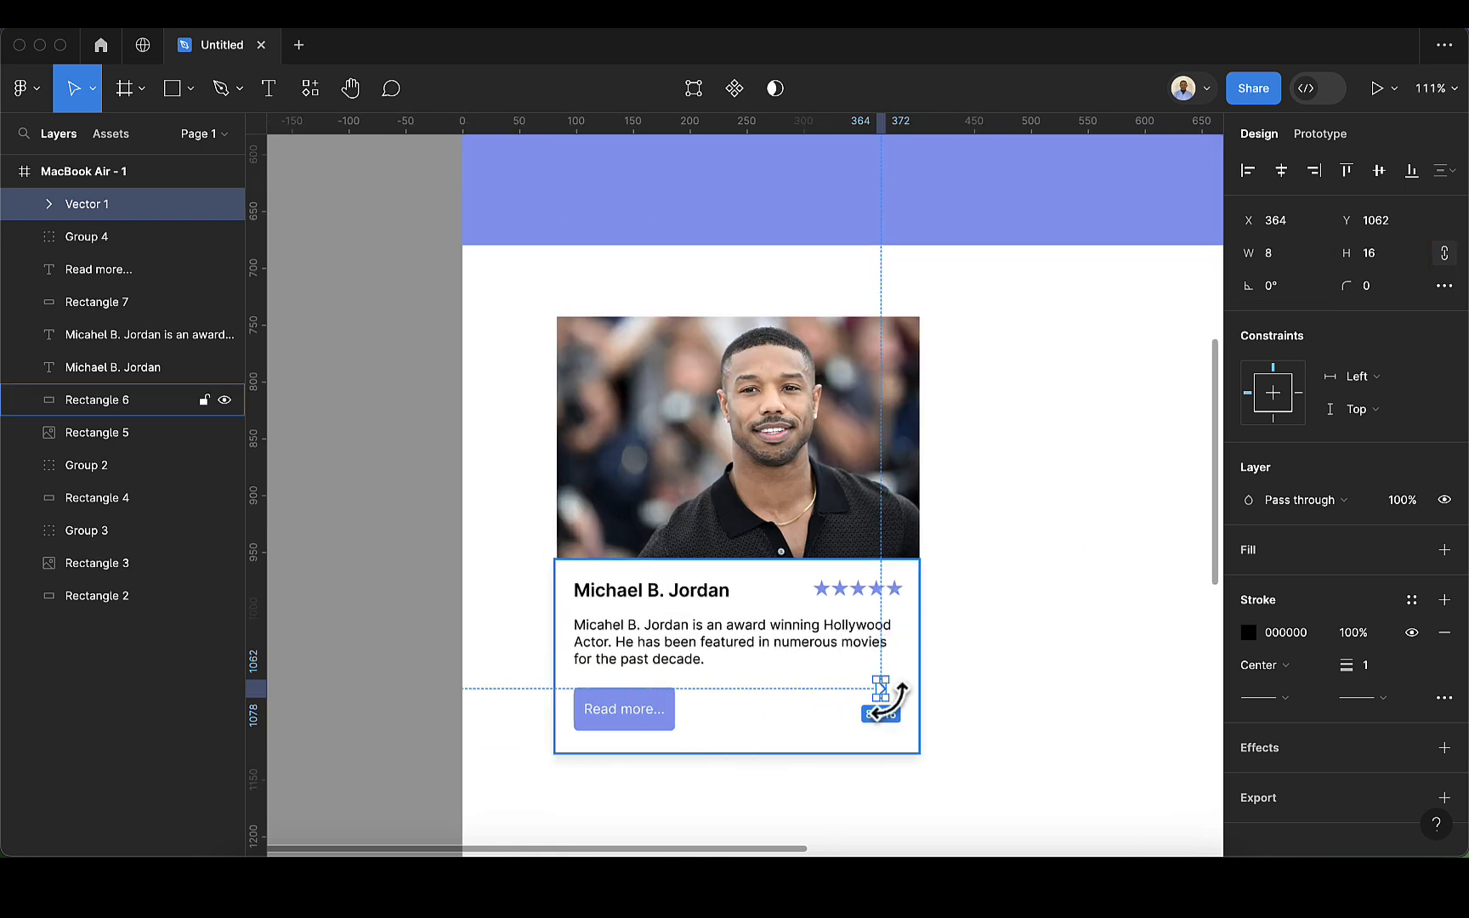
drag(892, 705, 890, 716)
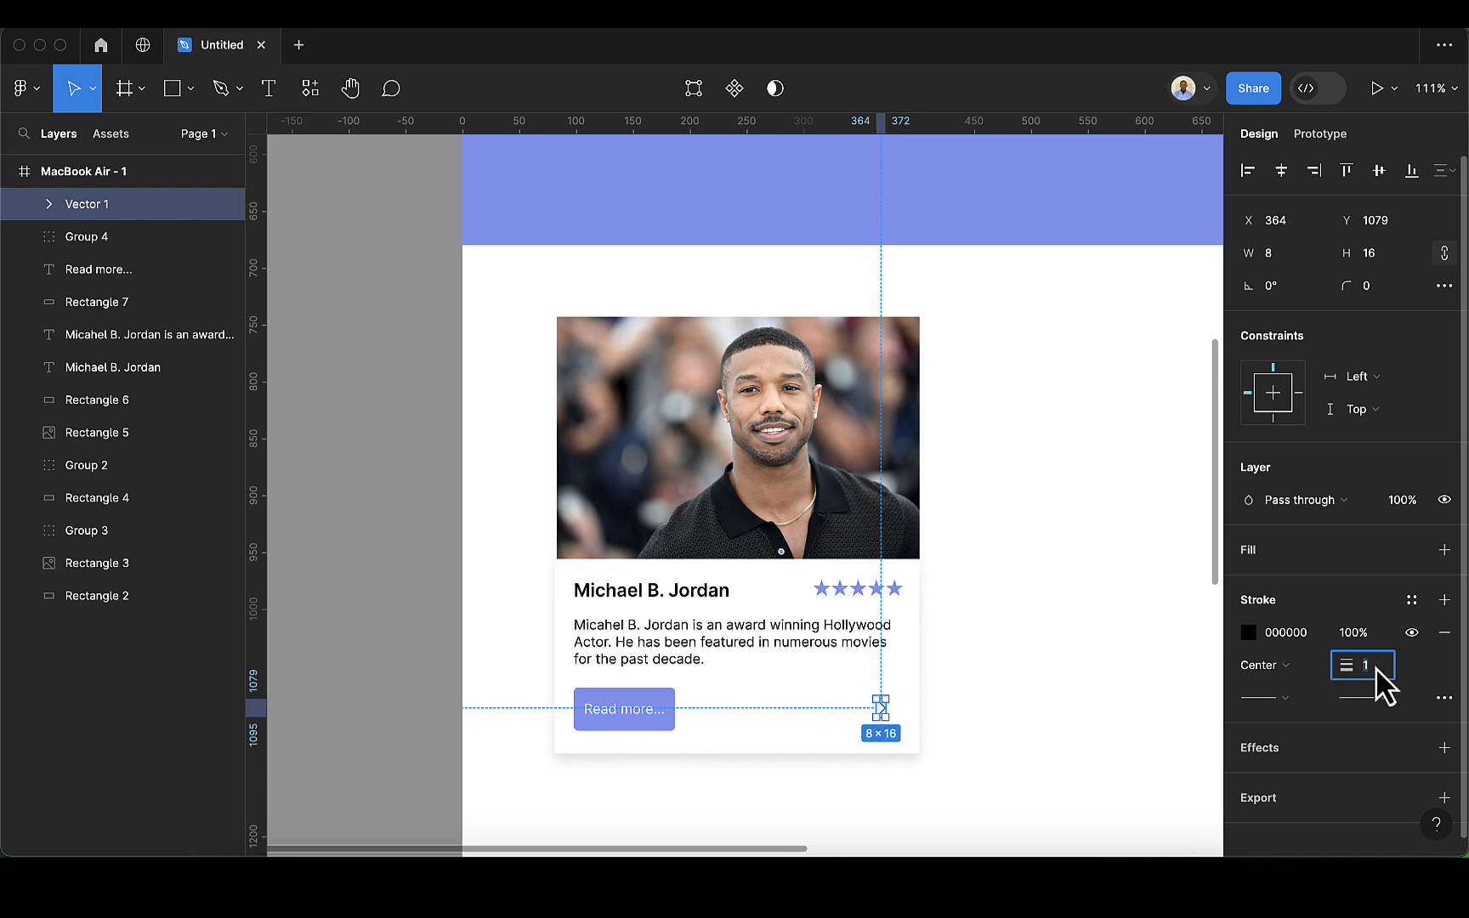
drag(1372, 651, 1375, 651)
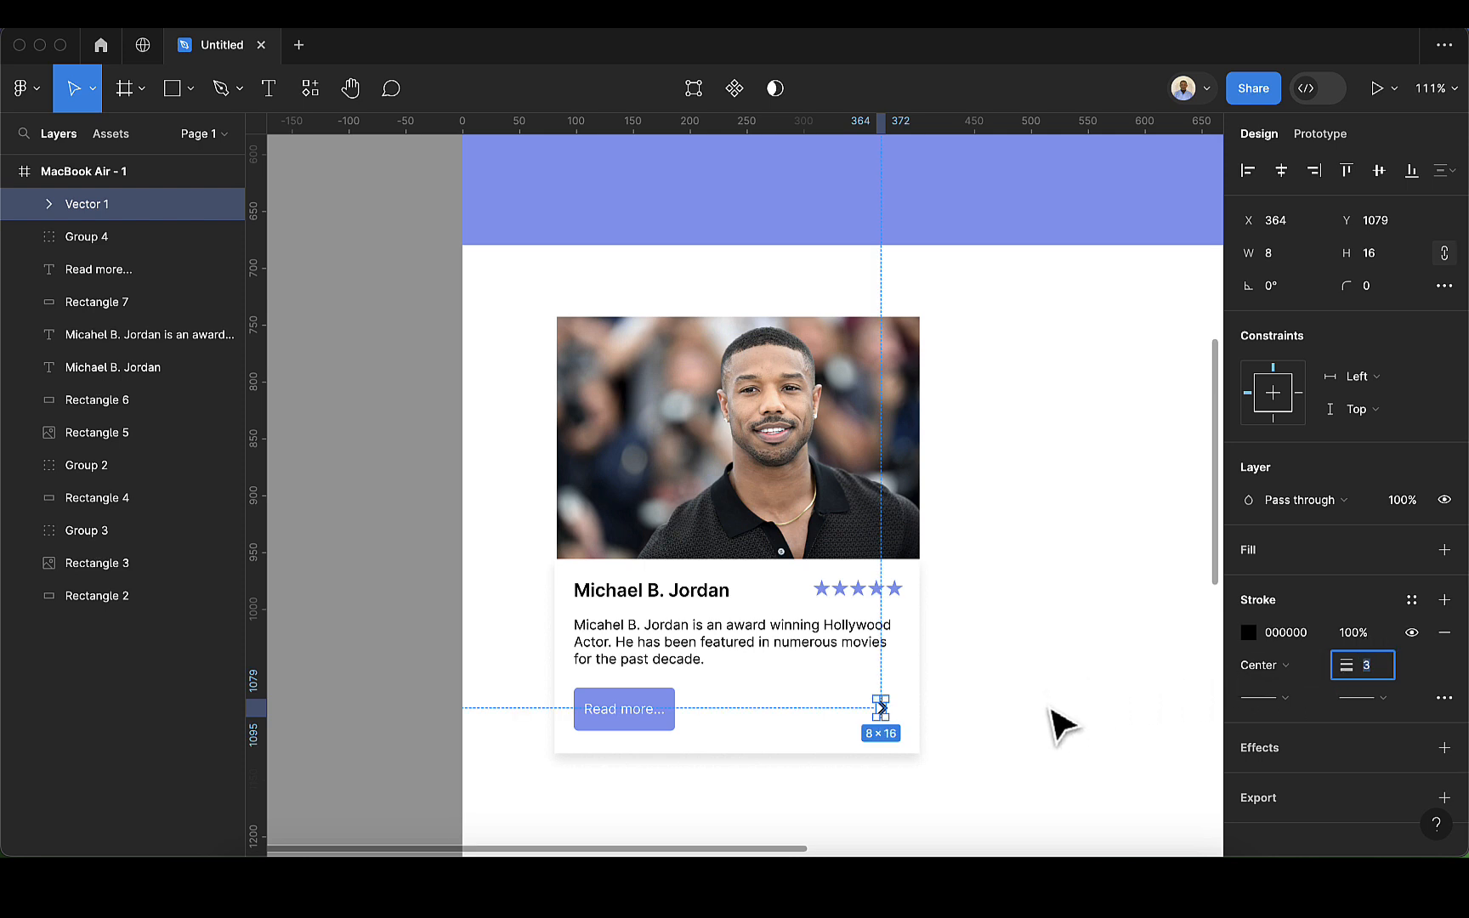
Step: Colour the chevron's stroke 859BF0 by sampling the "Read more..." button
click(1250, 633)
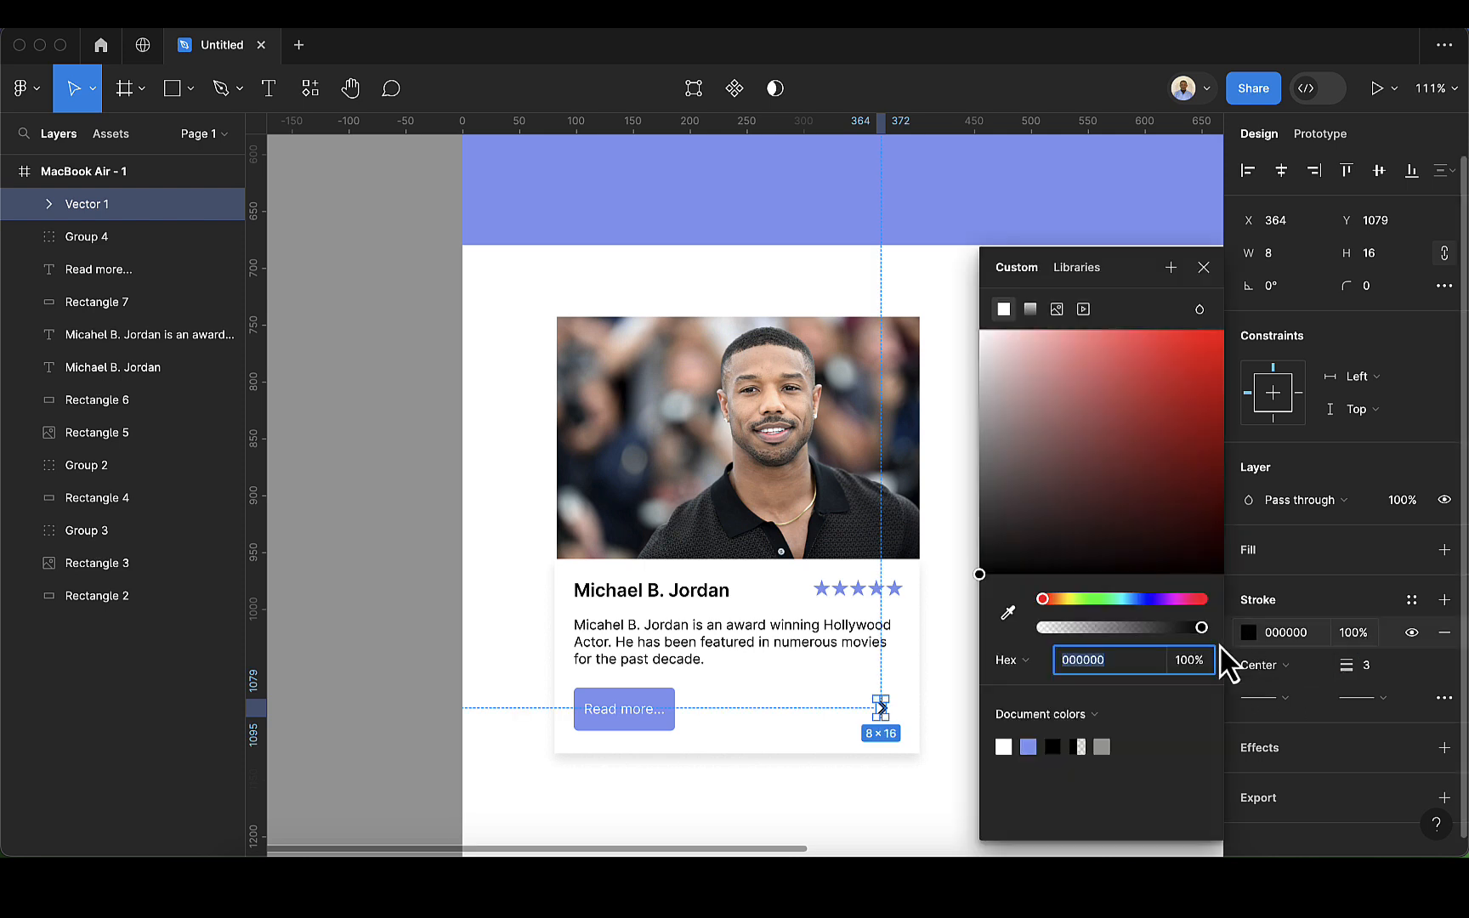
click(1007, 612)
click(673, 691)
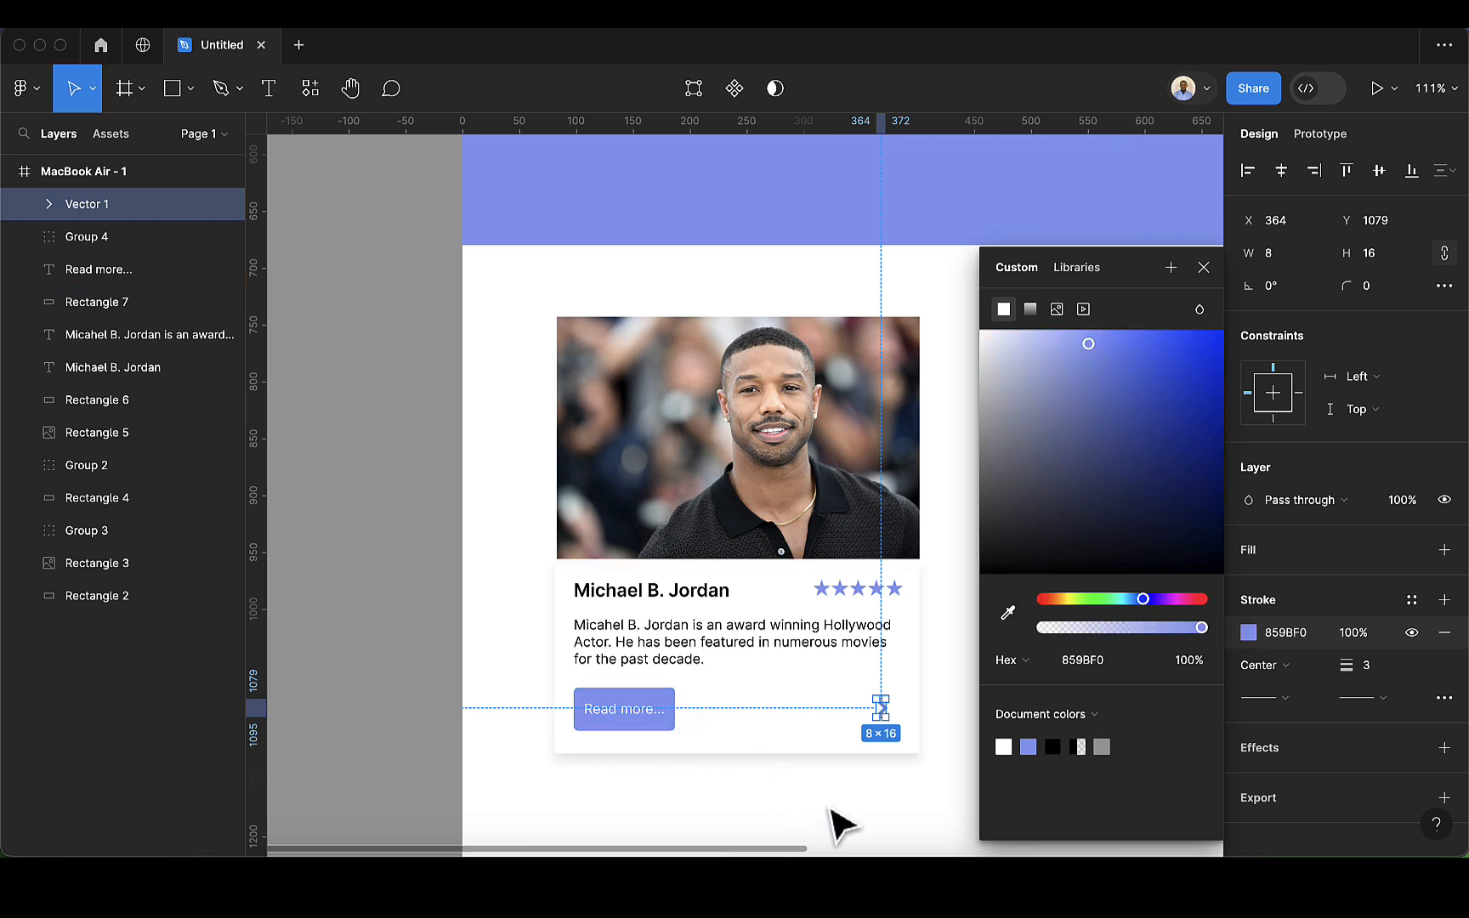
click(837, 820)
scroll(1024, 738, down, 2)
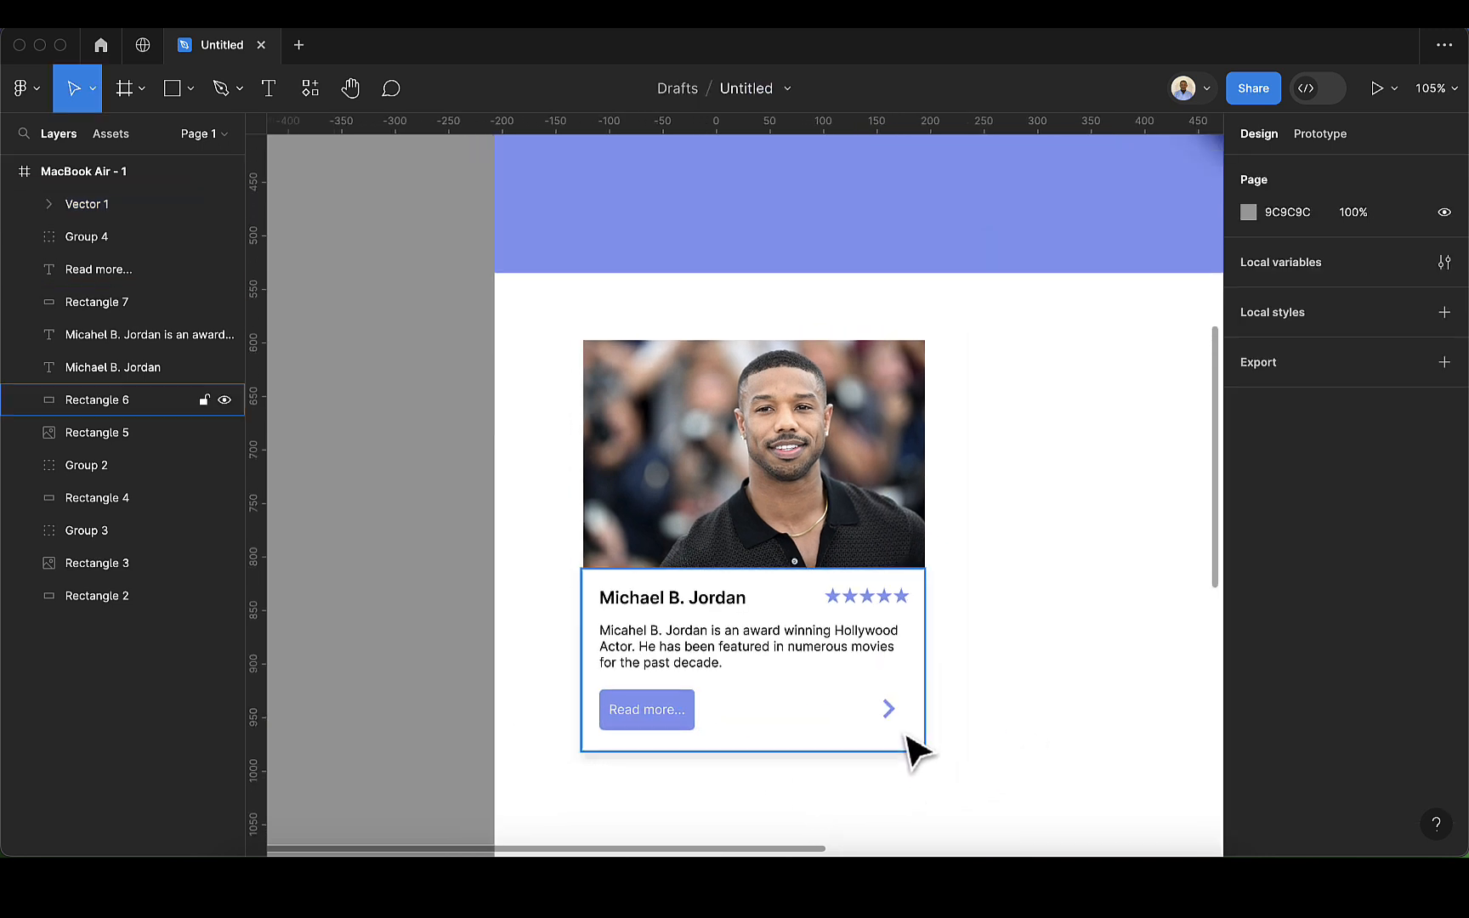
Step: Reposition the chevron to X 379, Y 1076, beneath the right end of the star rating
click(888, 710)
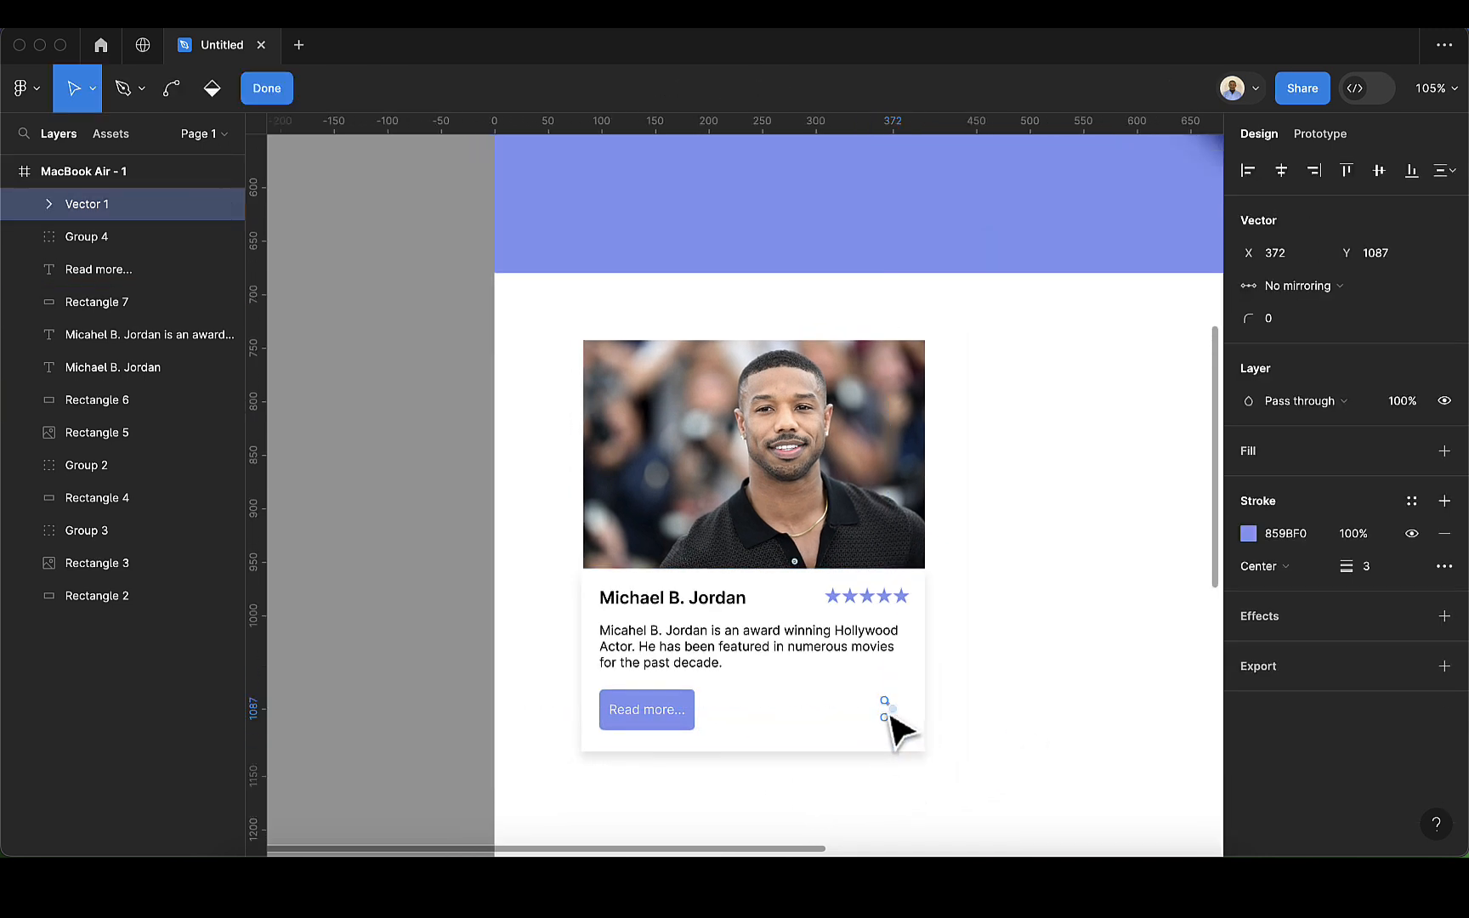
drag(888, 712, 904, 714)
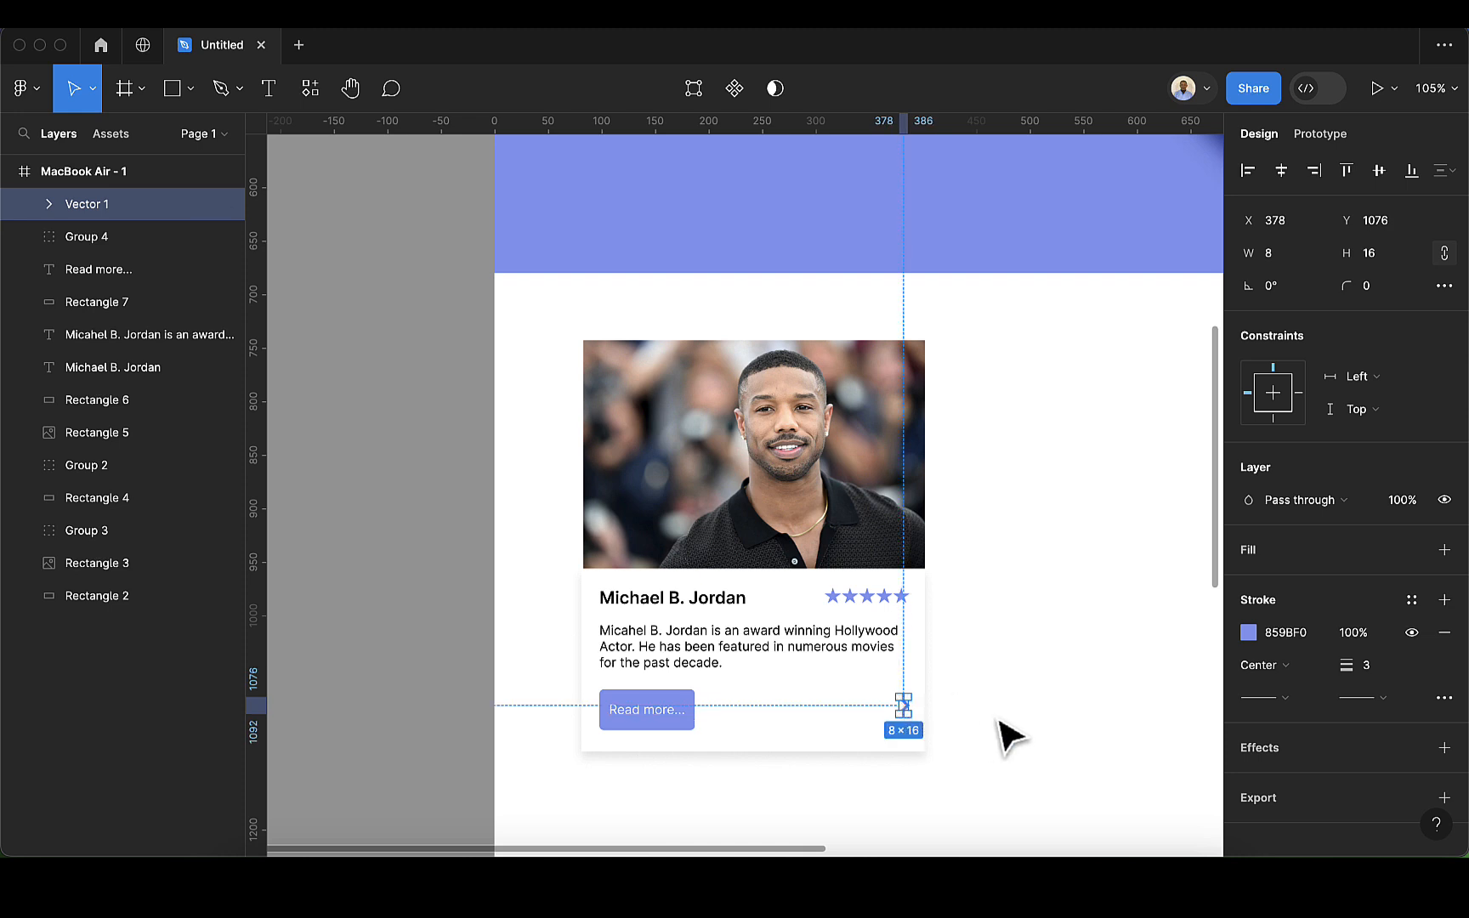
key(Right)
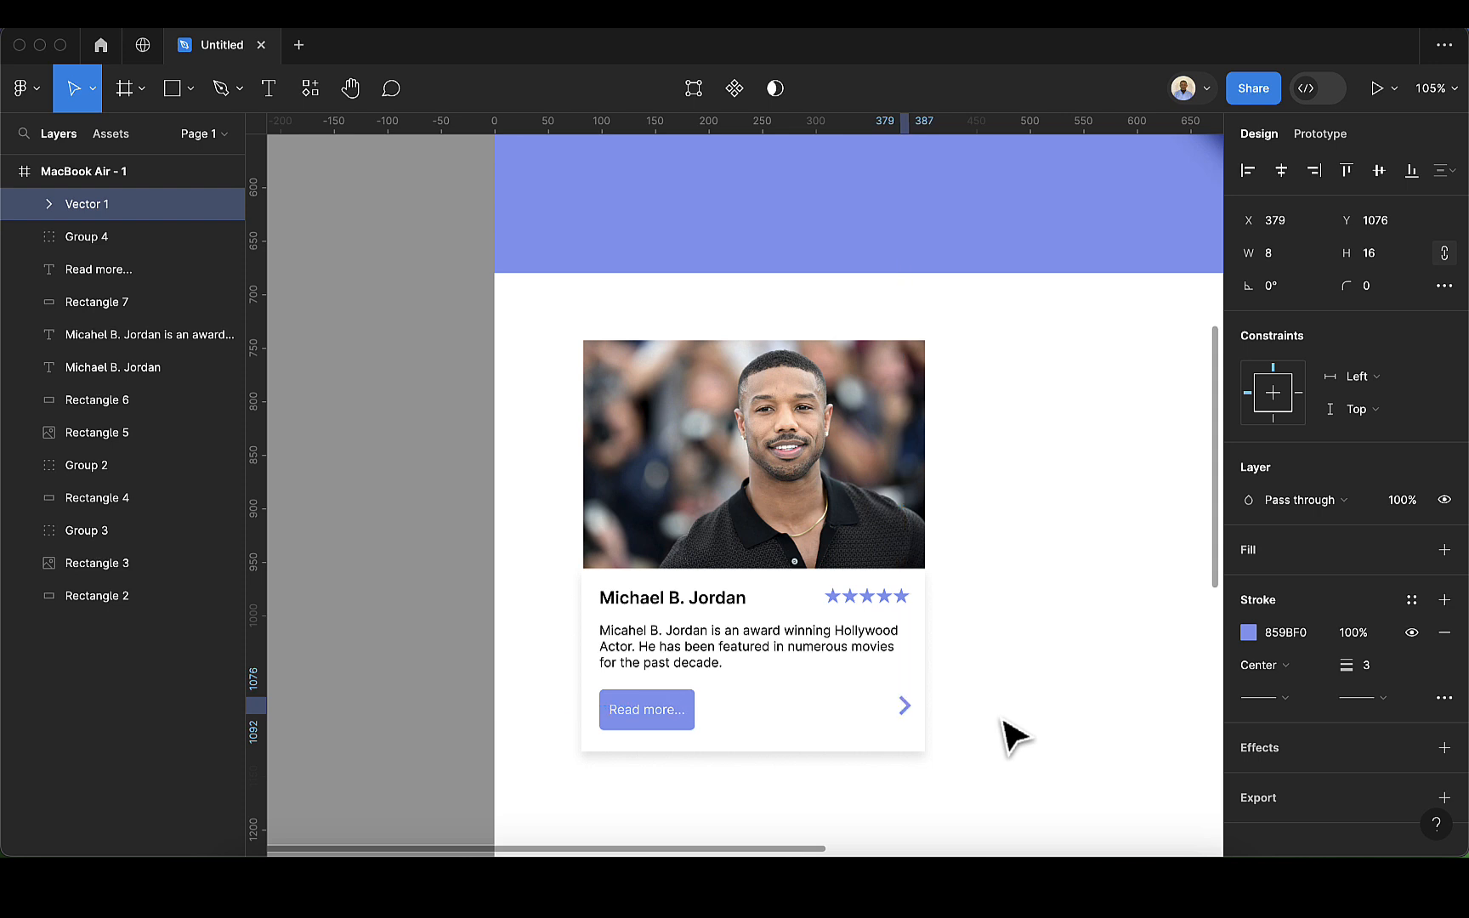
scroll(1020, 732, down, 5)
click(1020, 732)
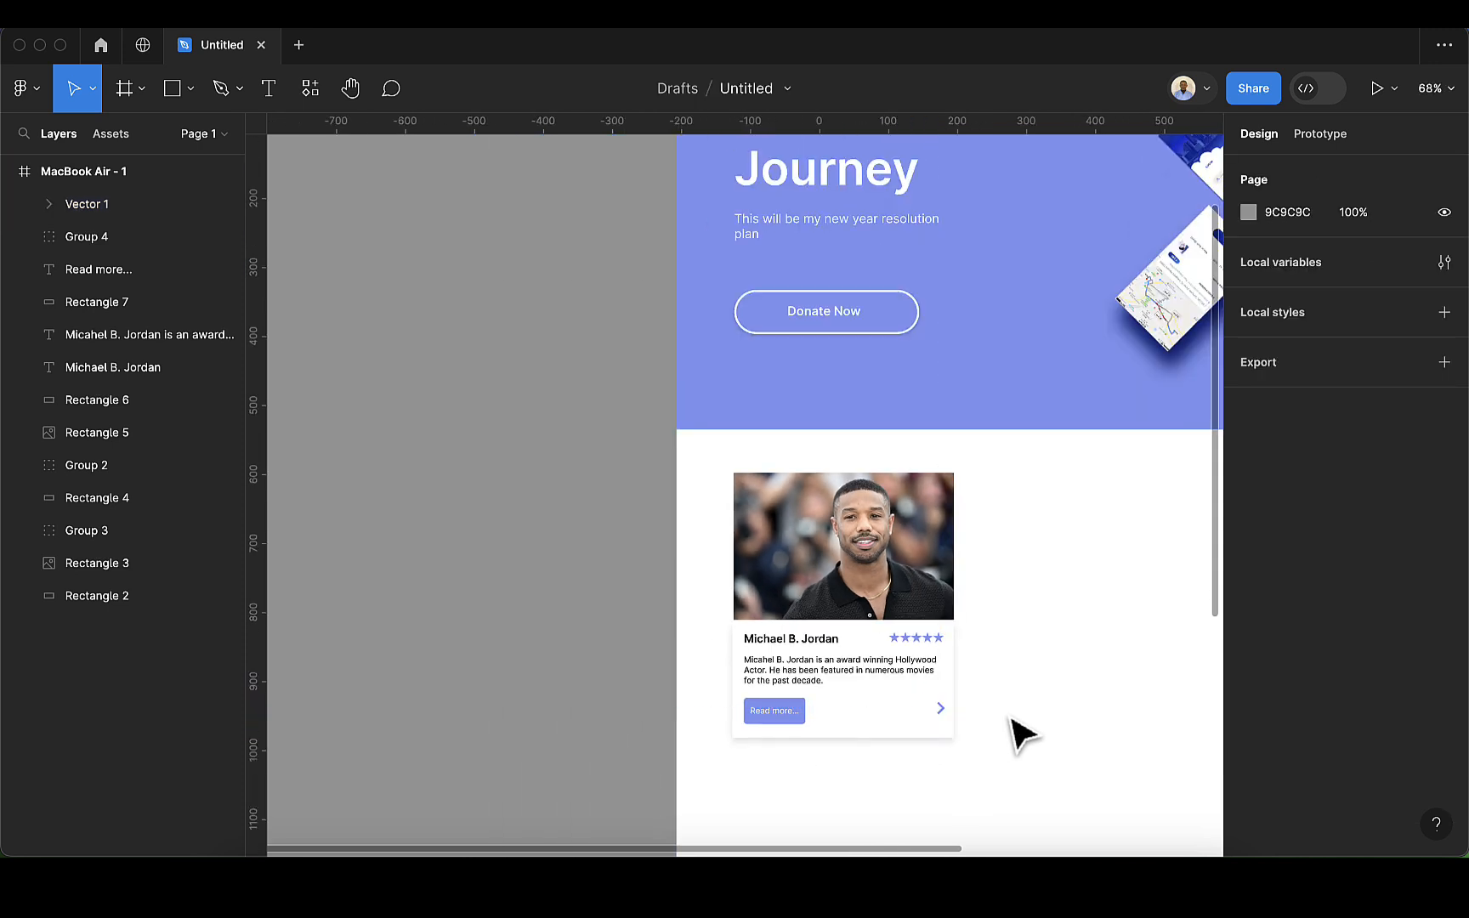
Step: Group the photo, white area, texts, button, stars and chevron of the card into one object
scroll(1014, 719, right, 5)
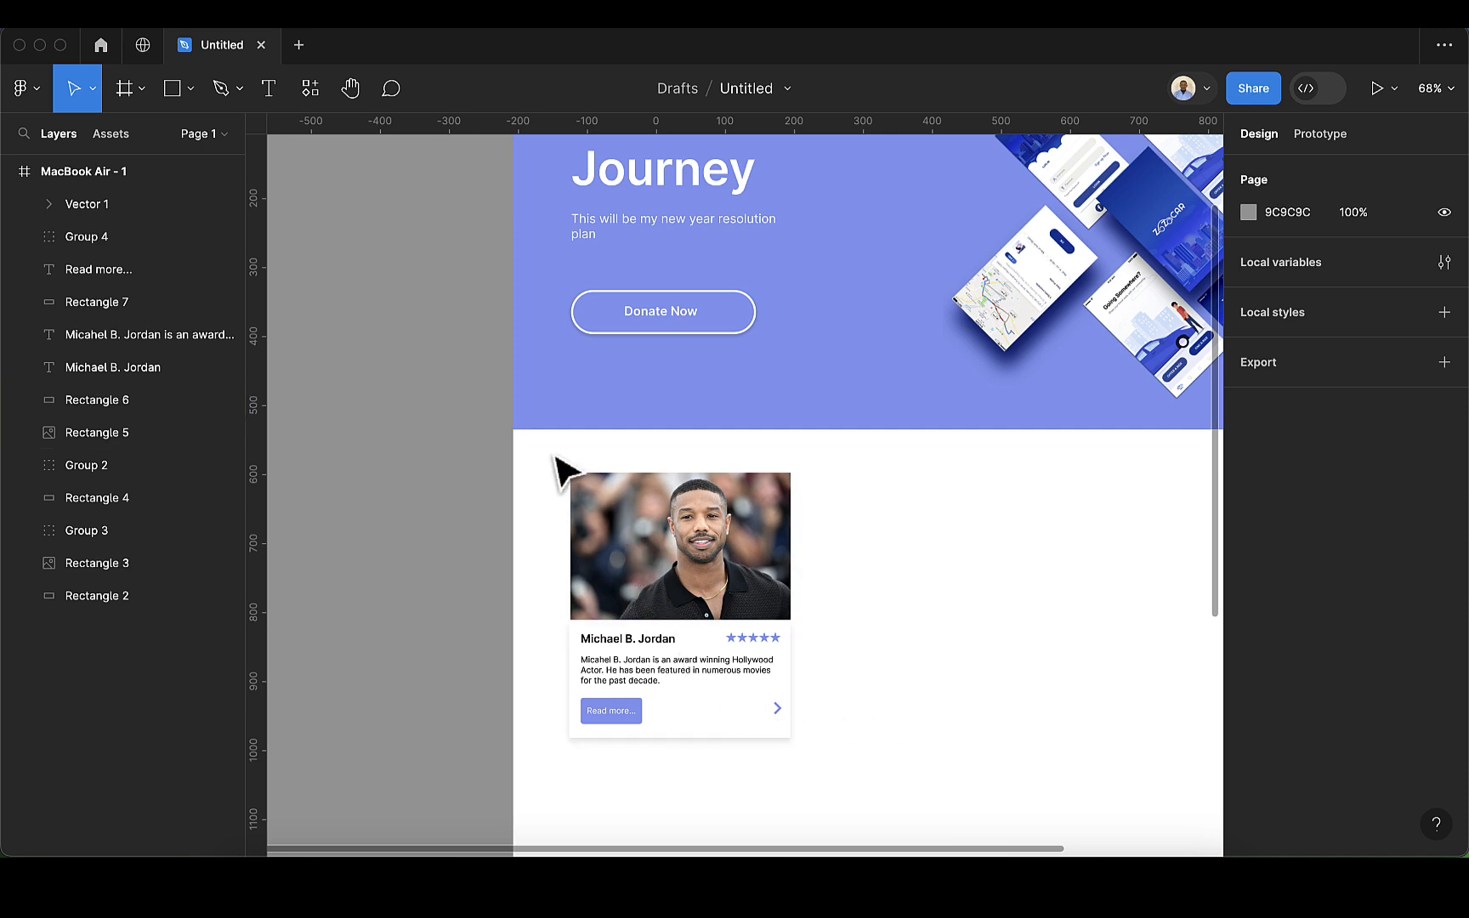
drag(554, 453, 833, 781)
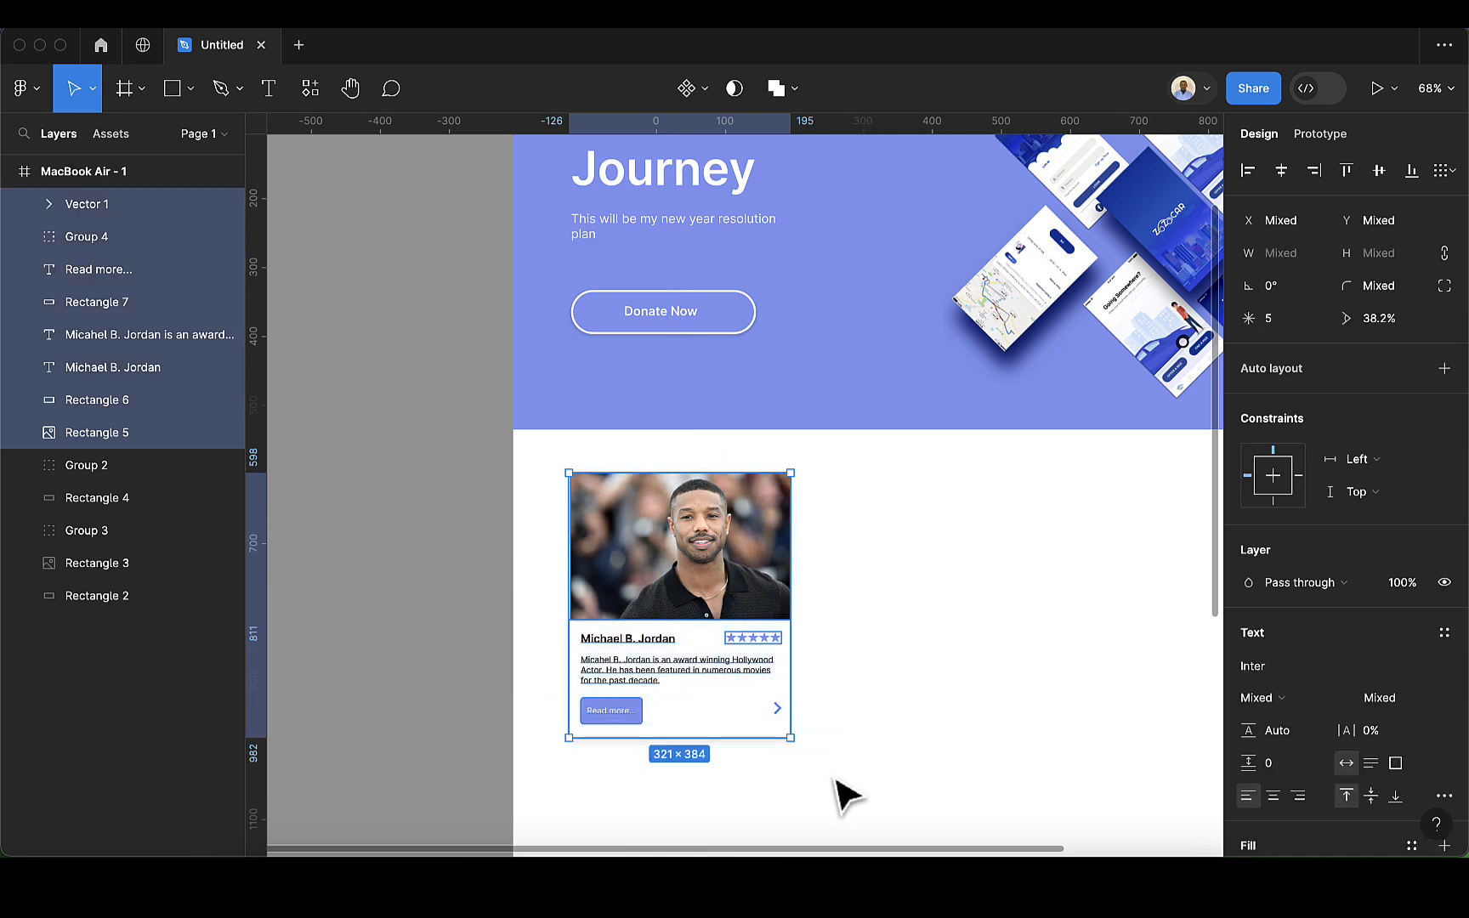
key(super+g)
scroll(867, 786, down, 5)
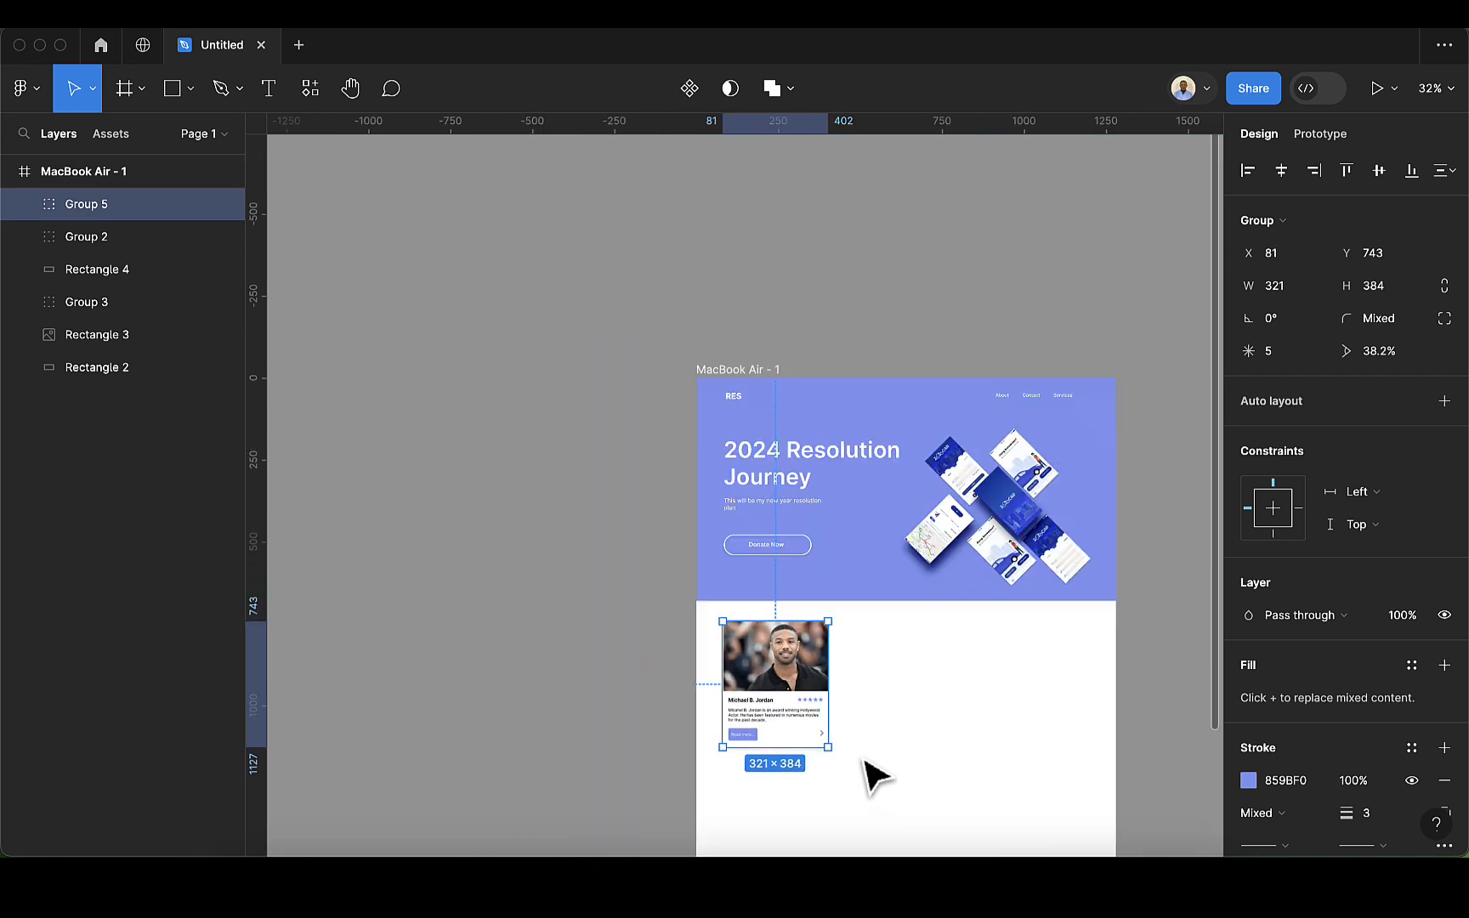
scroll(816, 756, right, 3)
scroll(614, 746, up, 4)
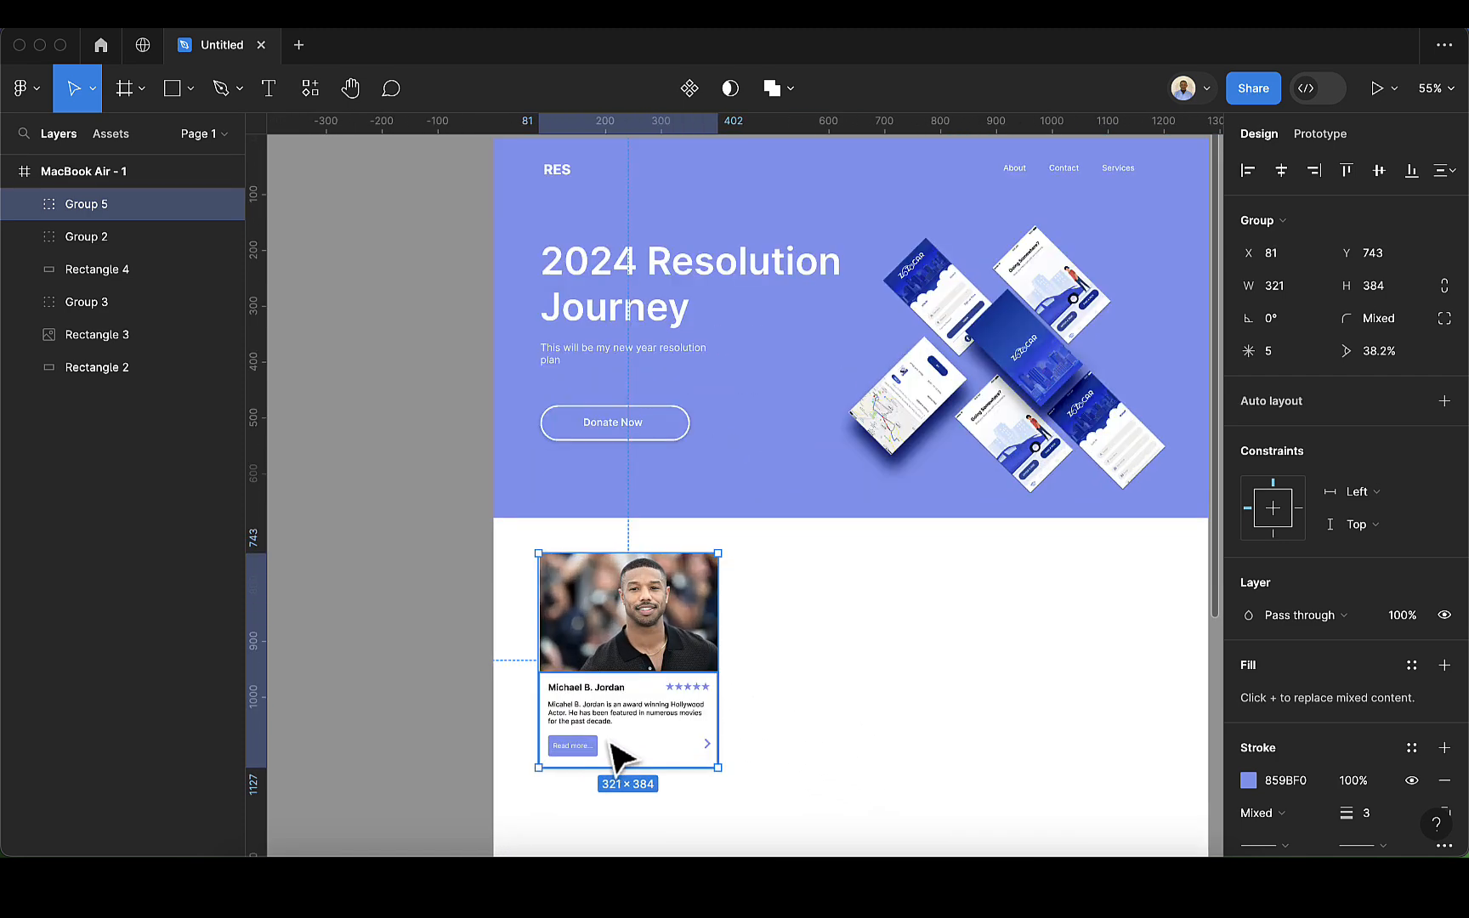
Step: Duplicate the card group three times to its right with 27-pixel gaps, forming a row of four cards
scroll(680, 767, down, 2)
scroll(803, 765, down, 2)
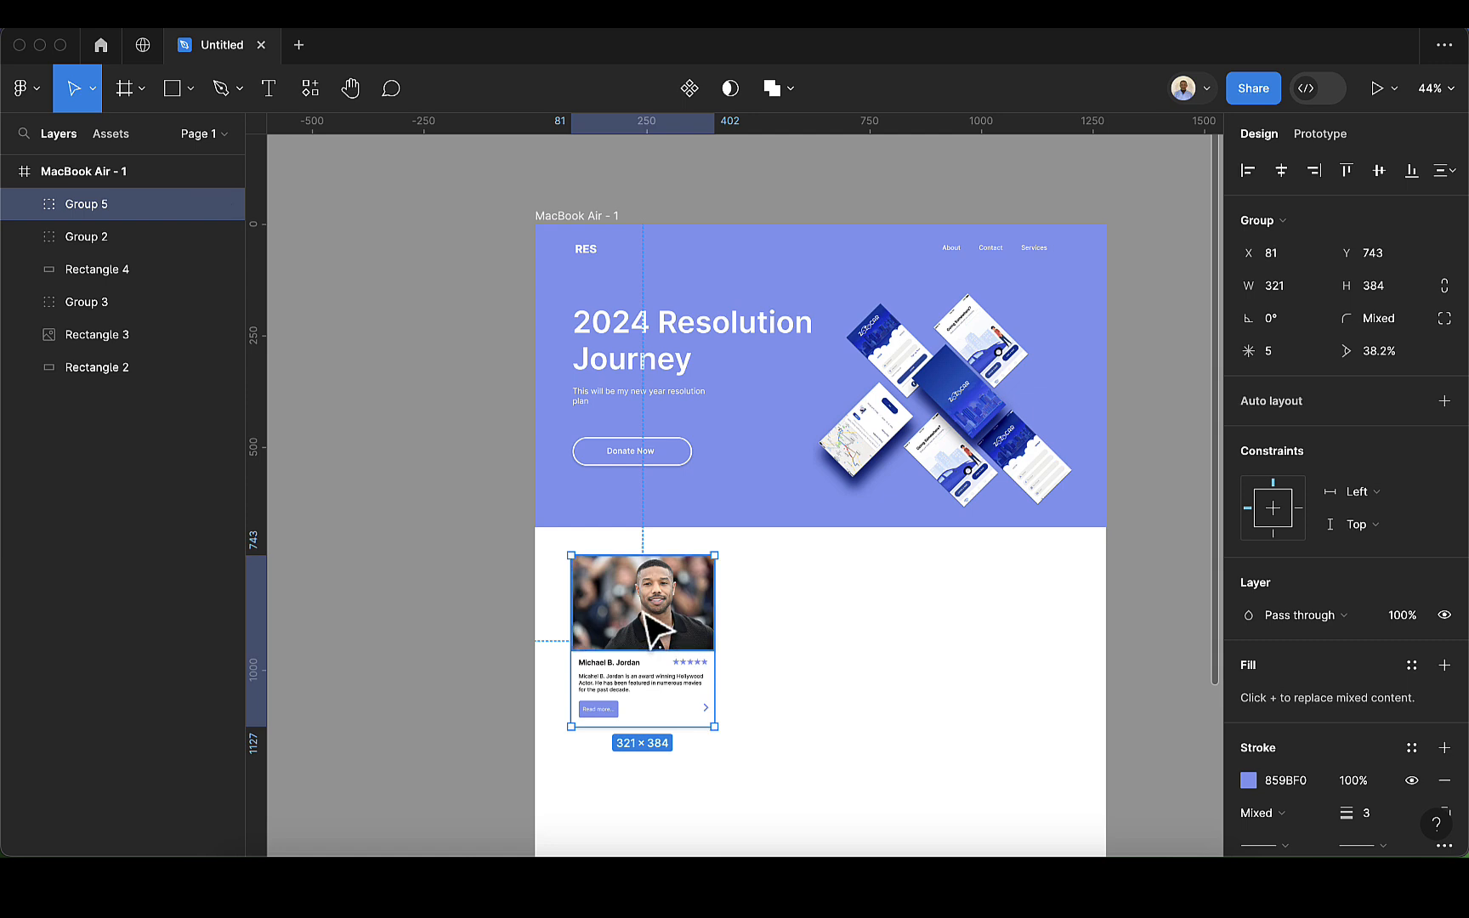
key(super+d)
drag(640, 616, 801, 614)
key(super+d)
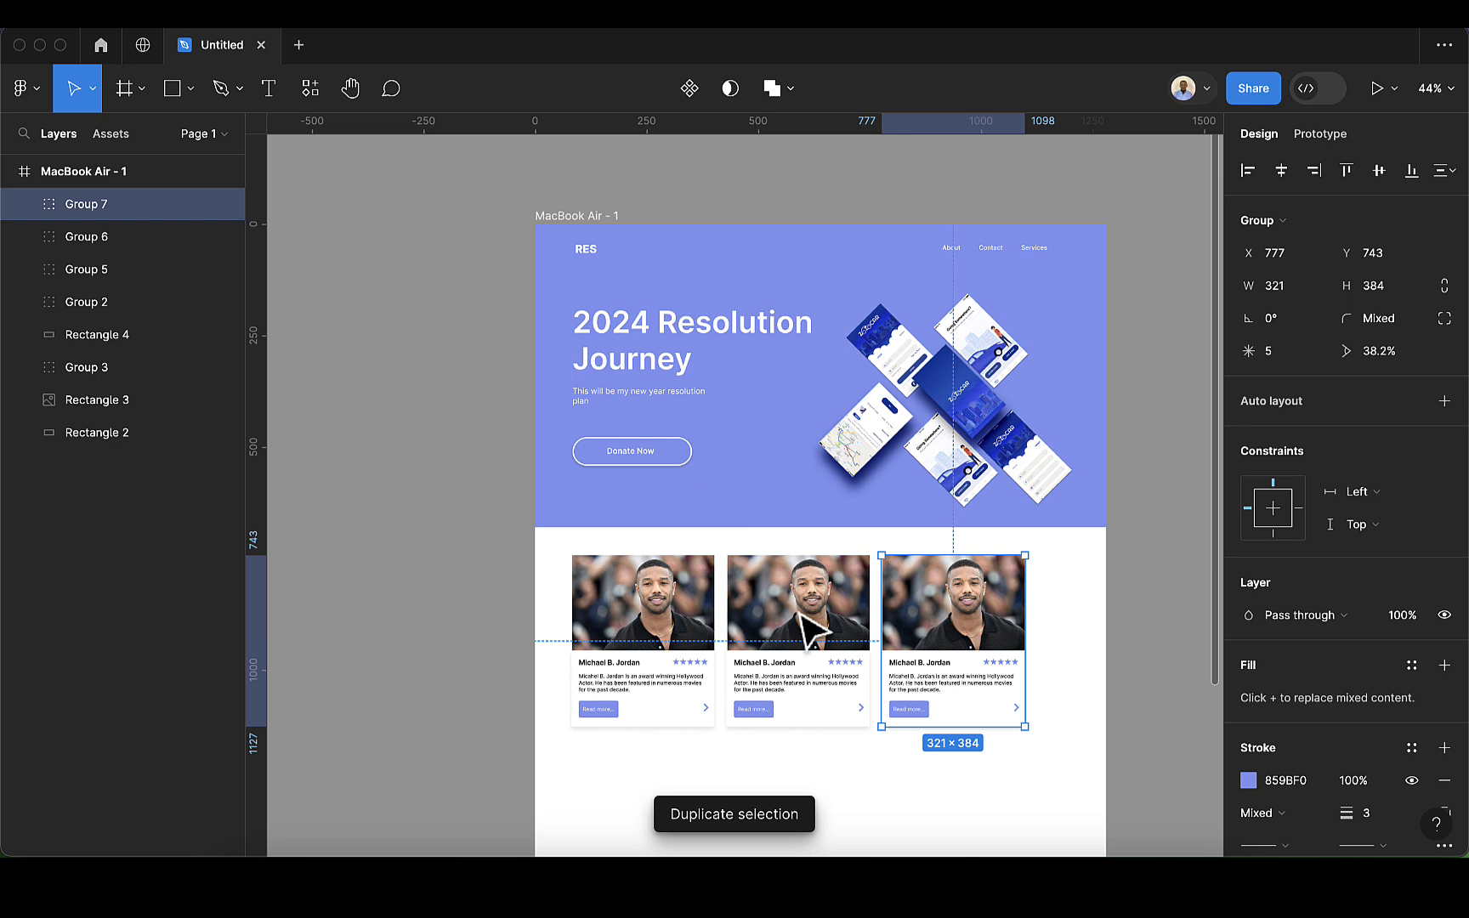
key(super+d)
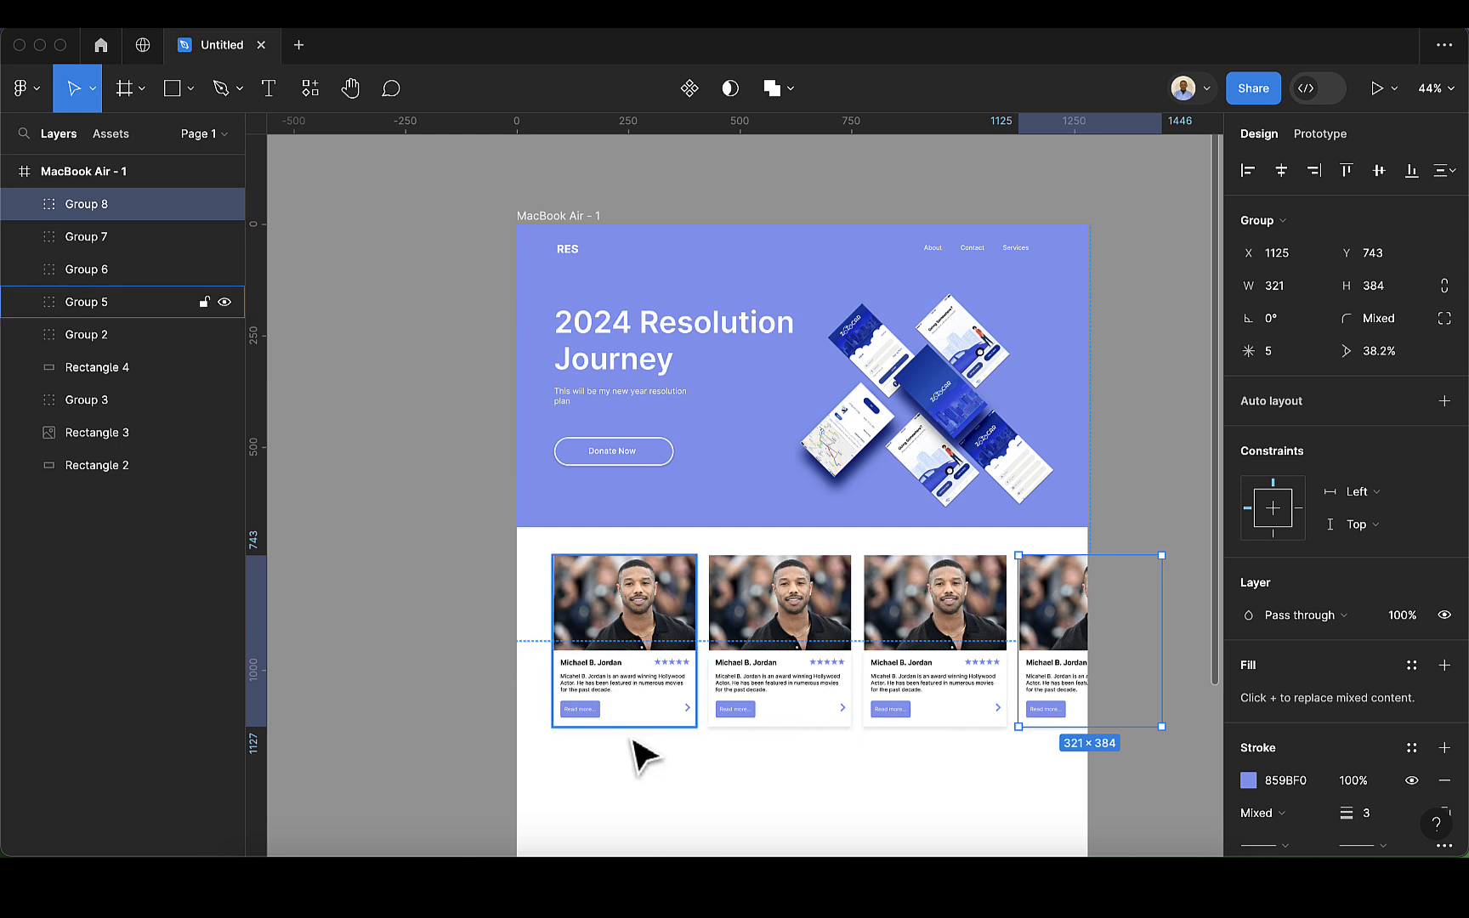
click(667, 799)
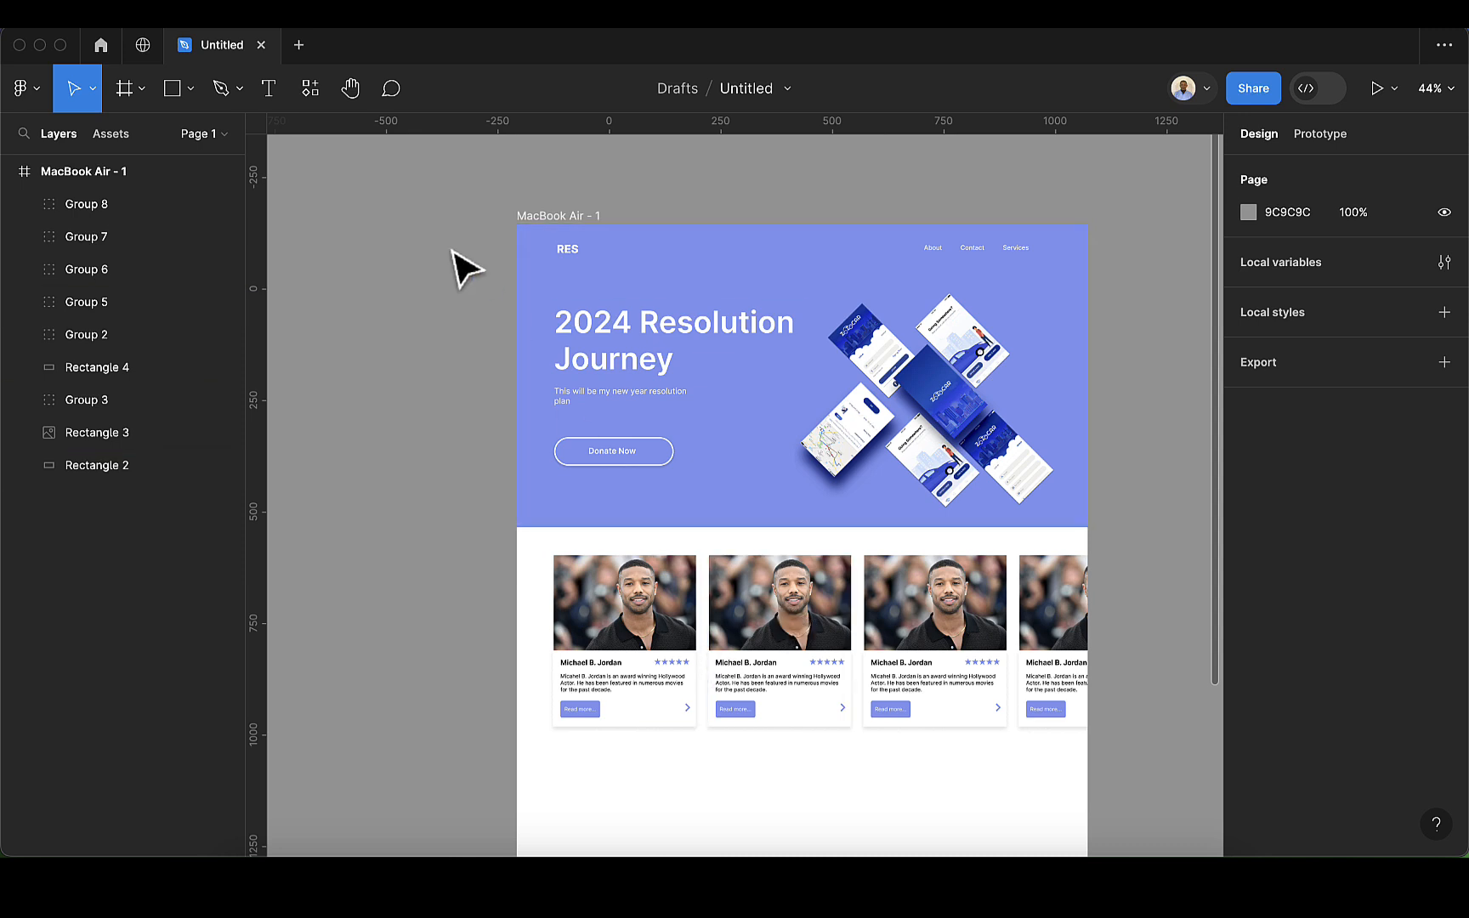
Step: Replace the second card's photo with the image app-screen-mockup.jpg from the Downloads folder
click(191, 90)
click(187, 287)
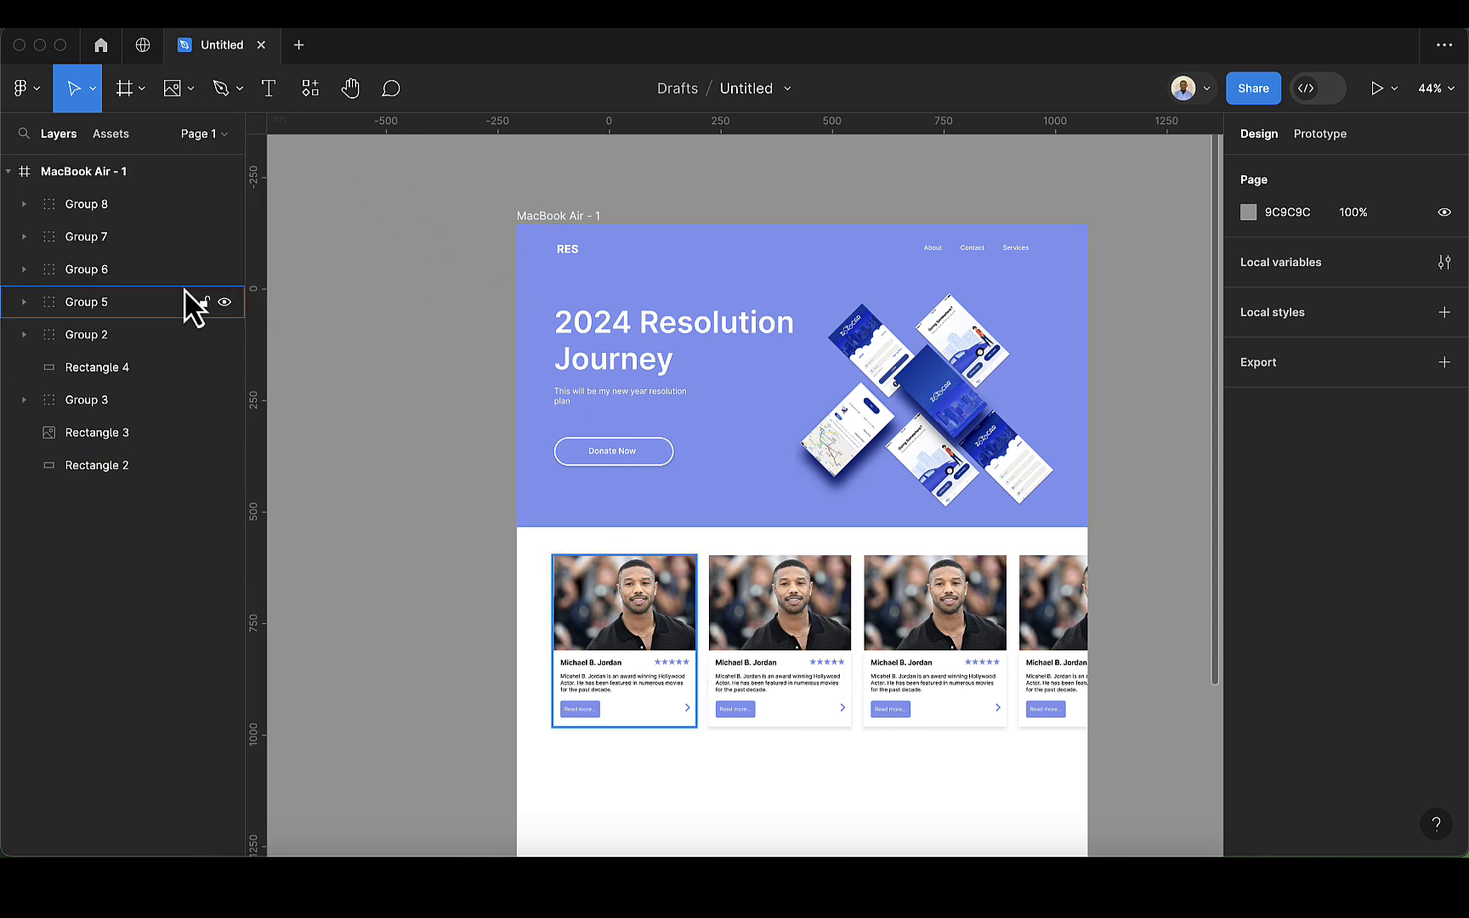
scroll(546, 423, down, 15)
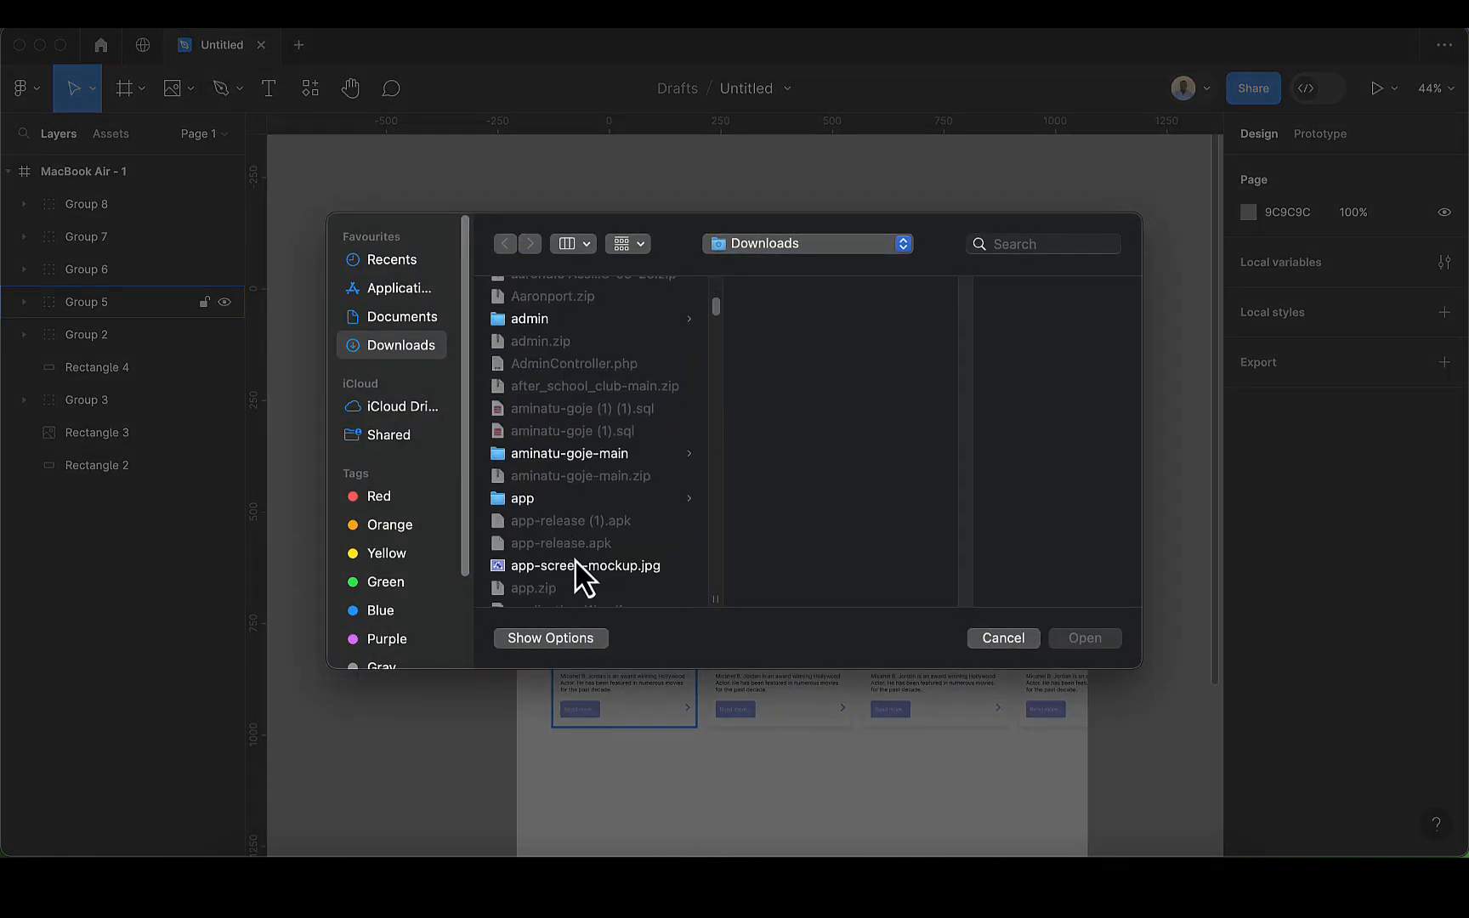
click(587, 565)
click(1081, 639)
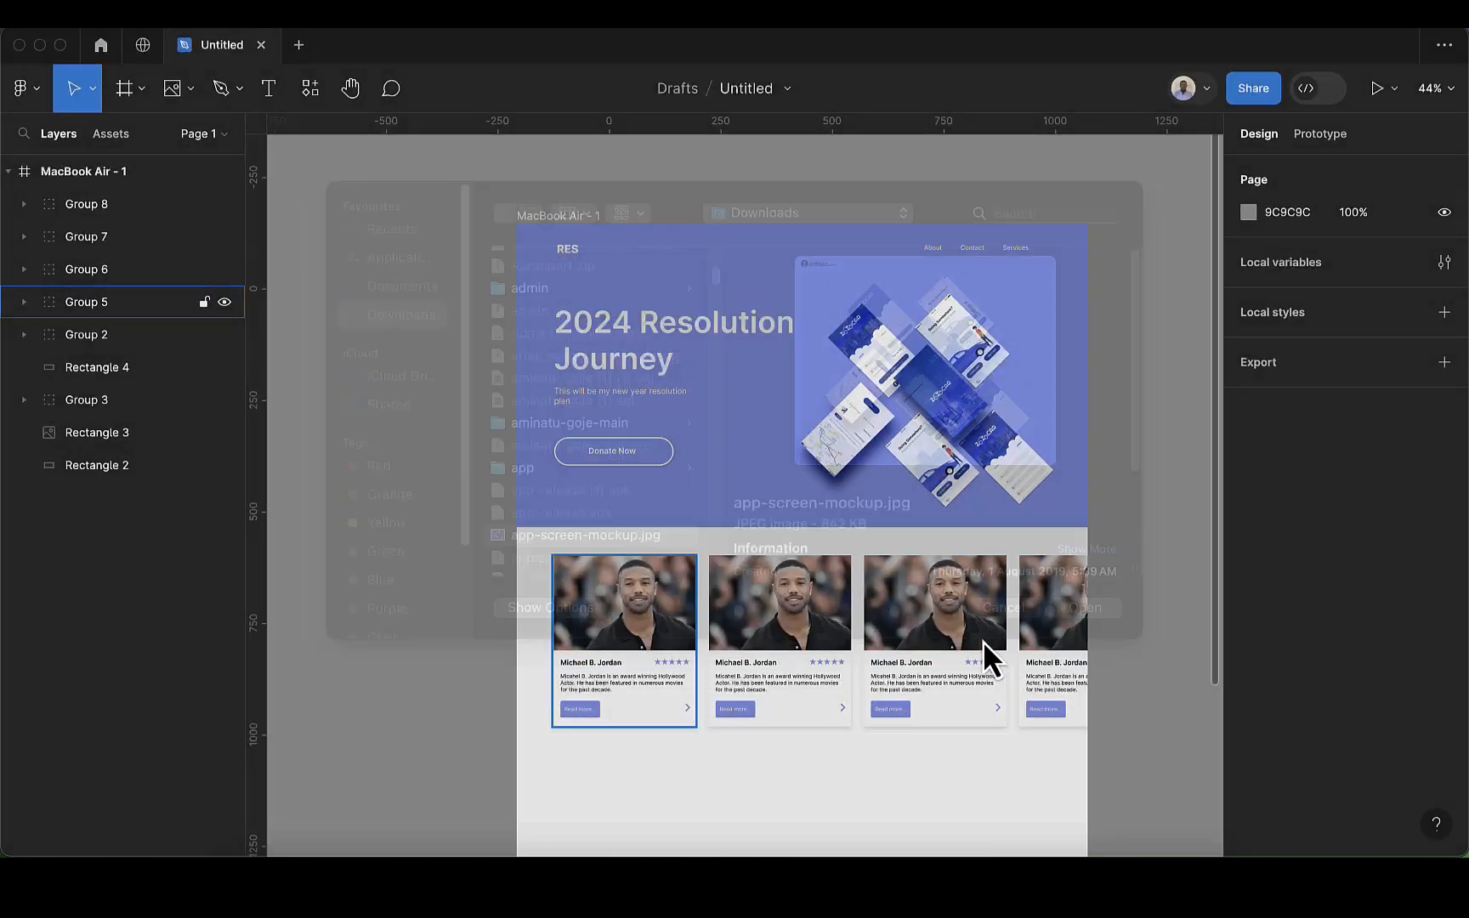
click(777, 616)
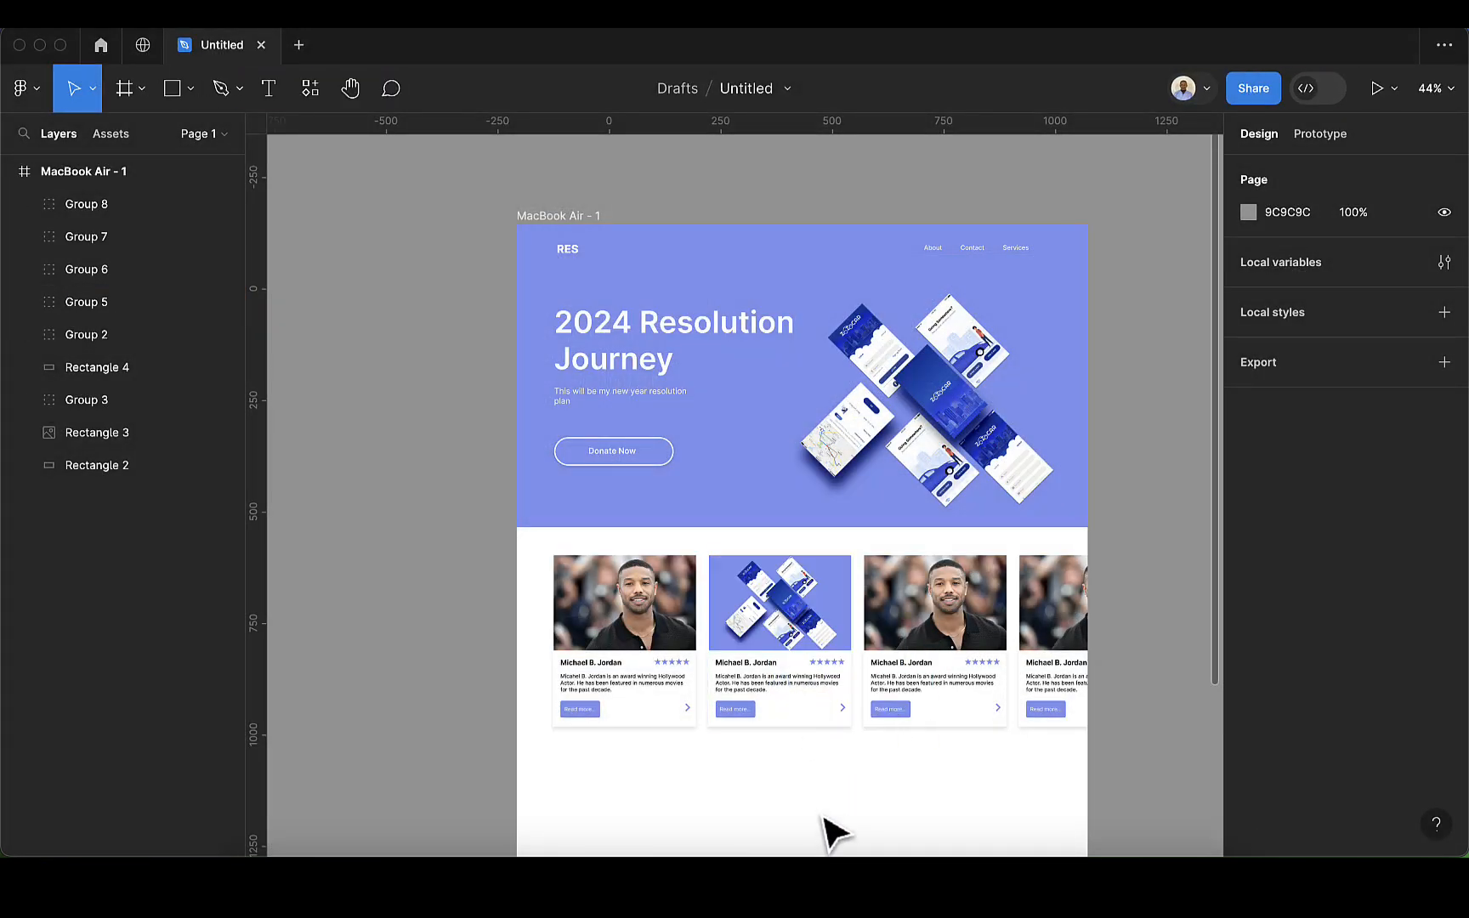
Step: Group all four cards in the row below the hero section into one object
click(656, 678)
shift+click(791, 680)
shift+click(939, 675)
shift+click(1054, 671)
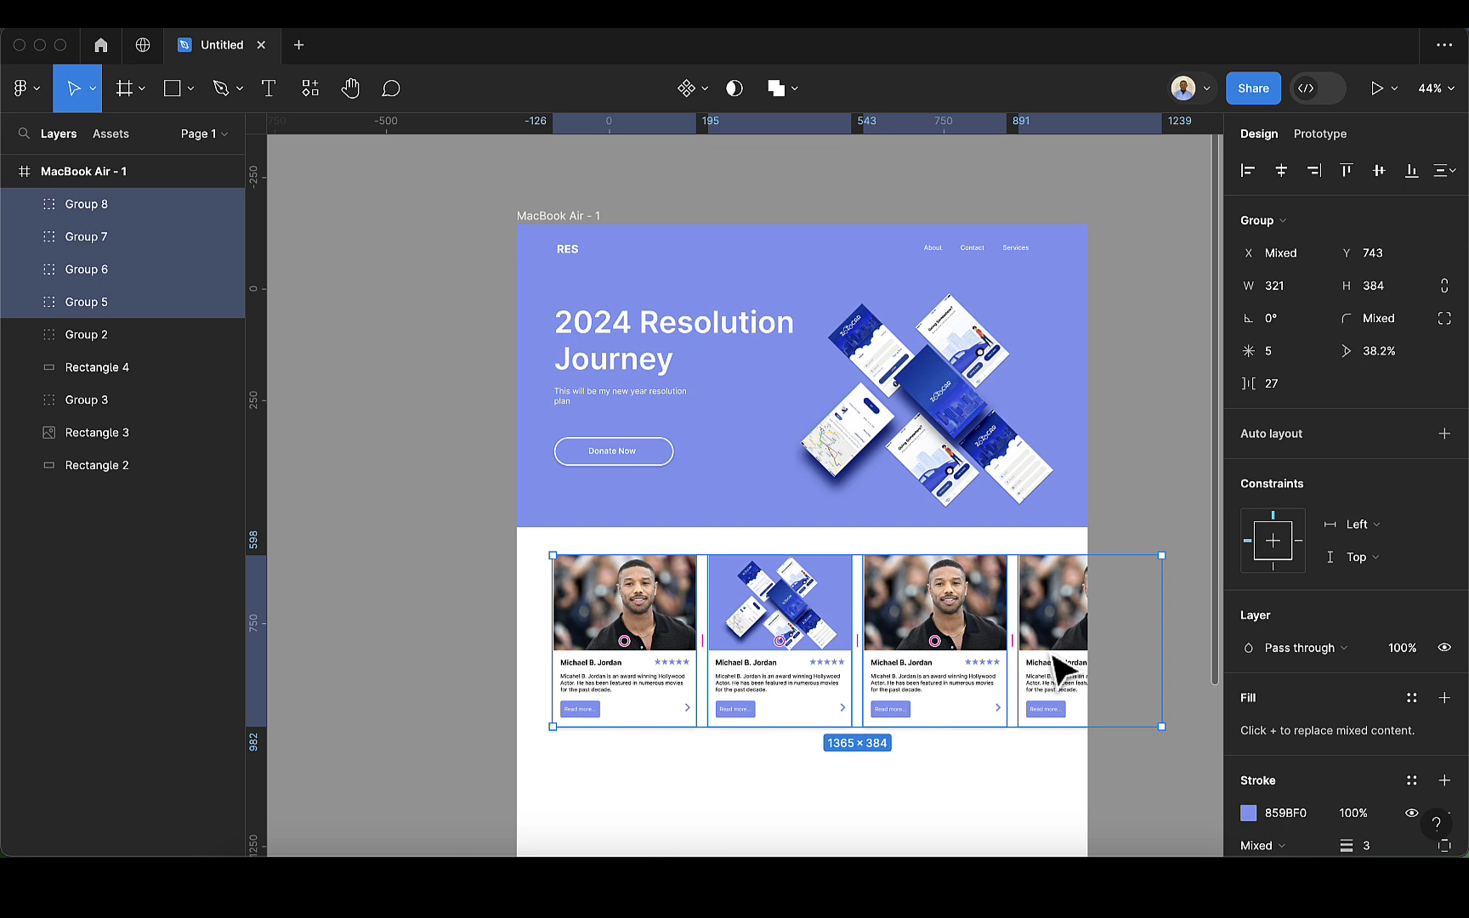
key(super+g)
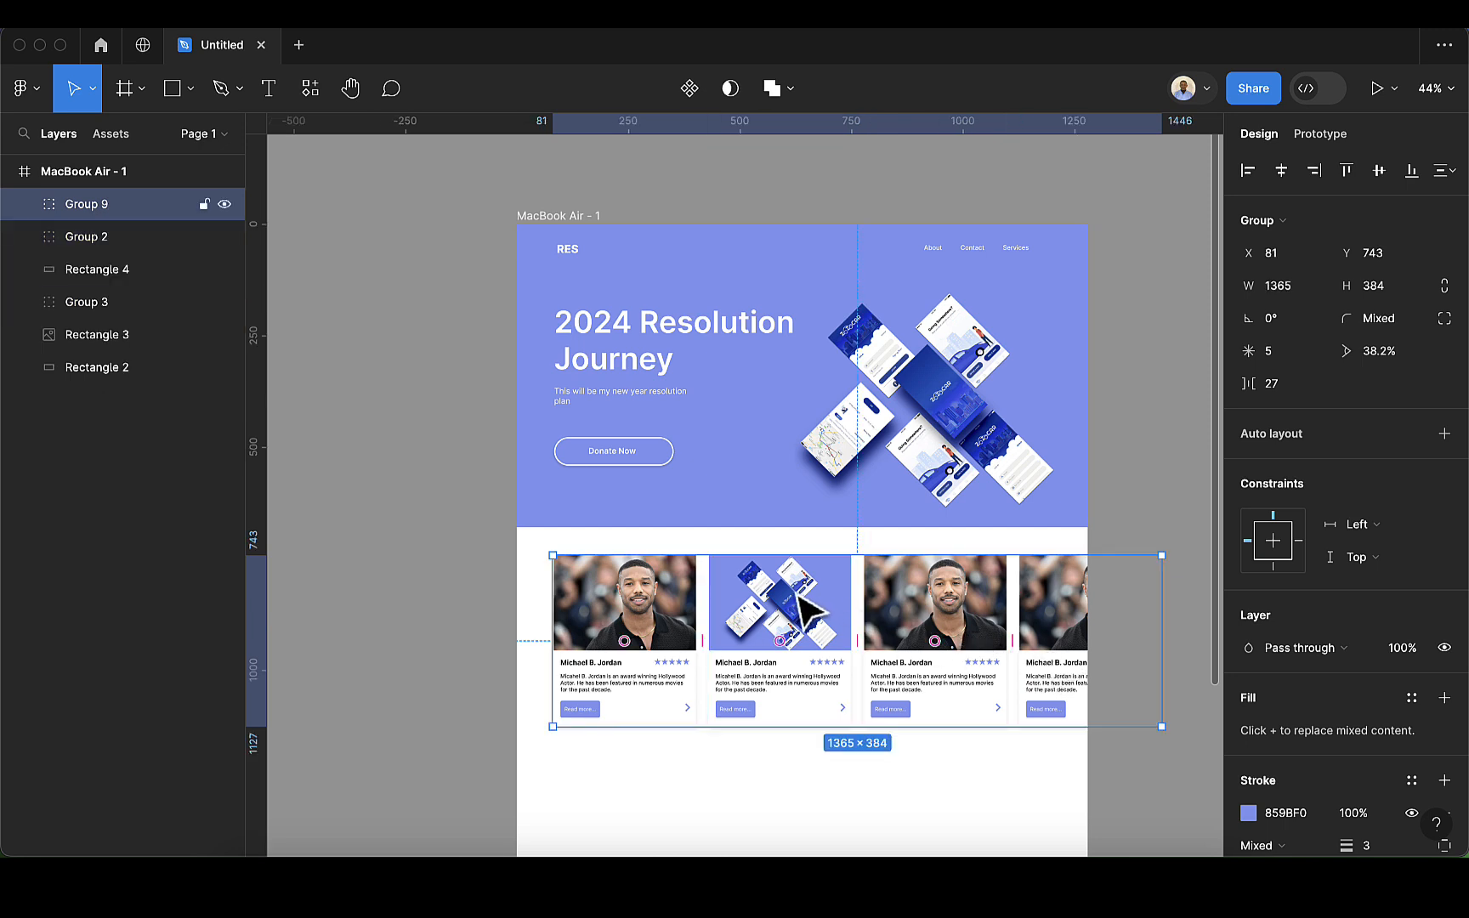
Step: Move the card row down to Y 832 and add the text "Top 5" in the white gap above it
mouse_move(797, 601)
mouse_down()
mouse_move(798, 650)
mouse_move(799, 634)
mouse_up()
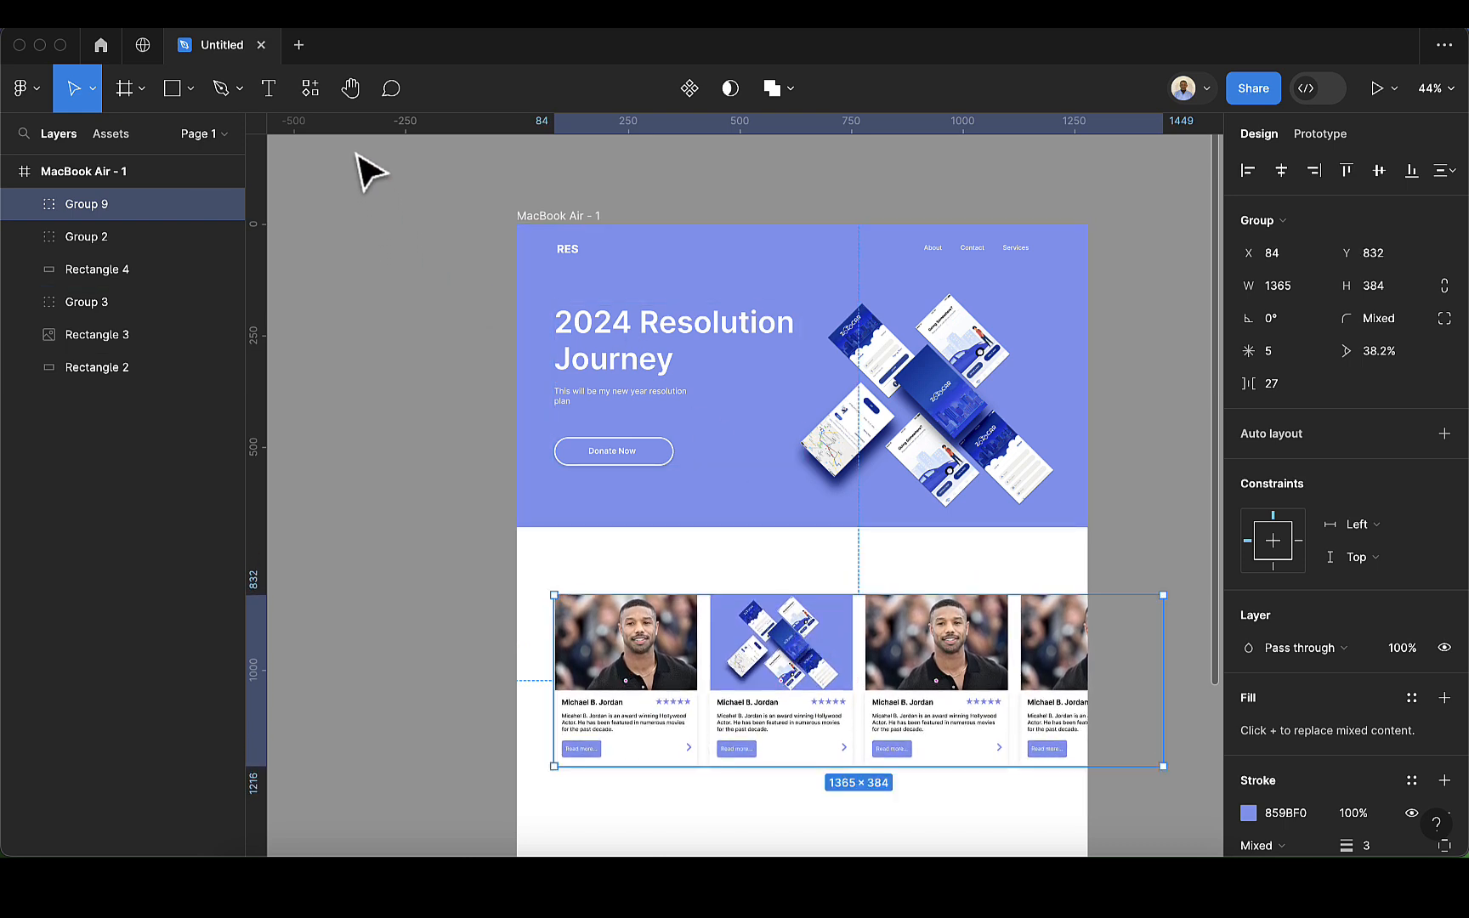
click(270, 90)
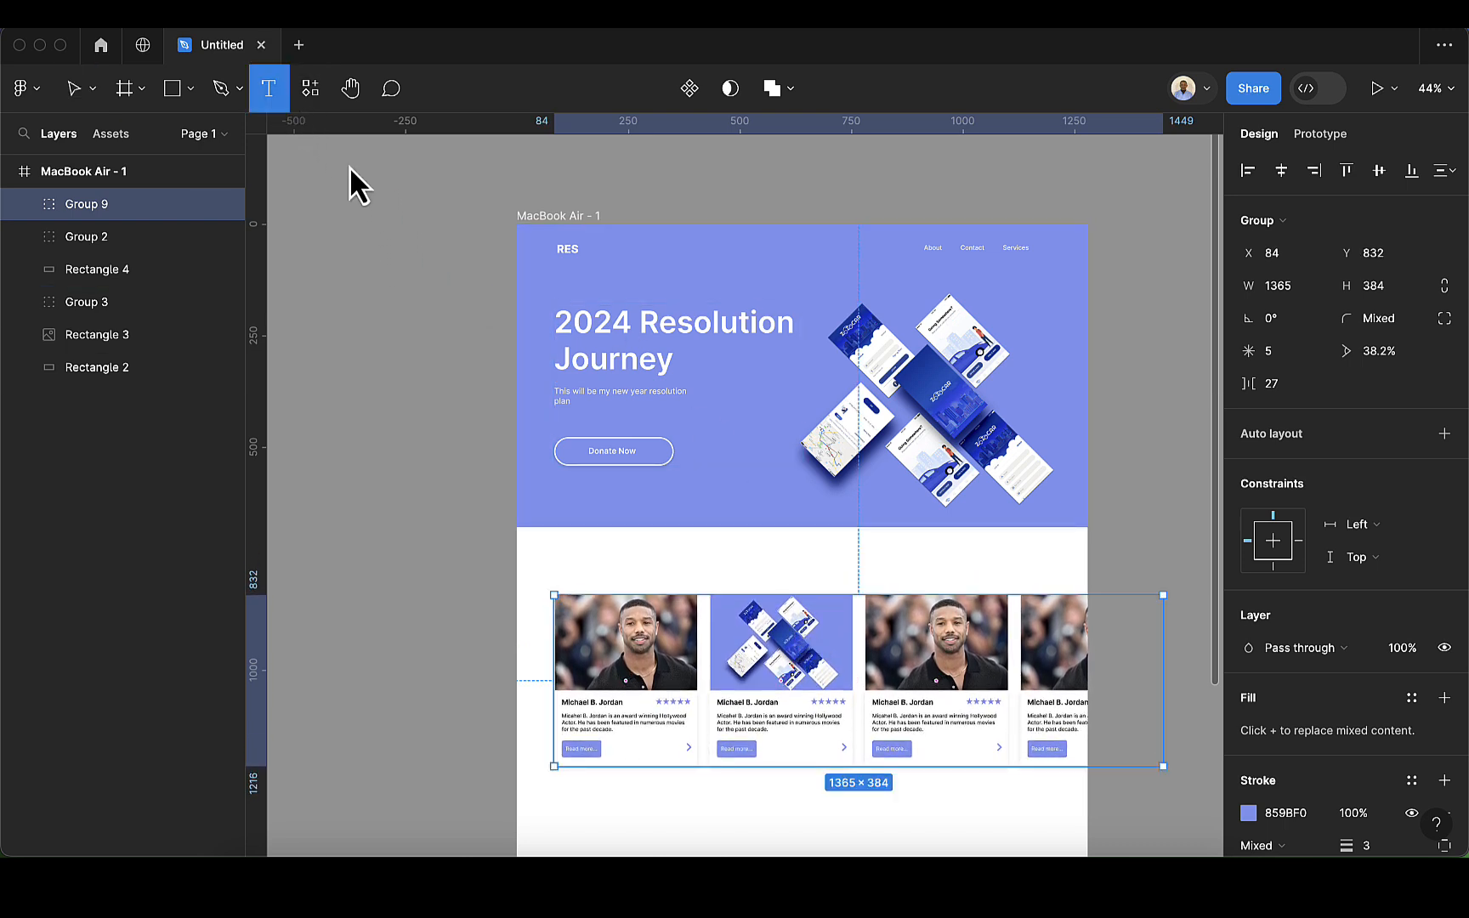
click(732, 569)
text(op 5)
right_click(814, 595)
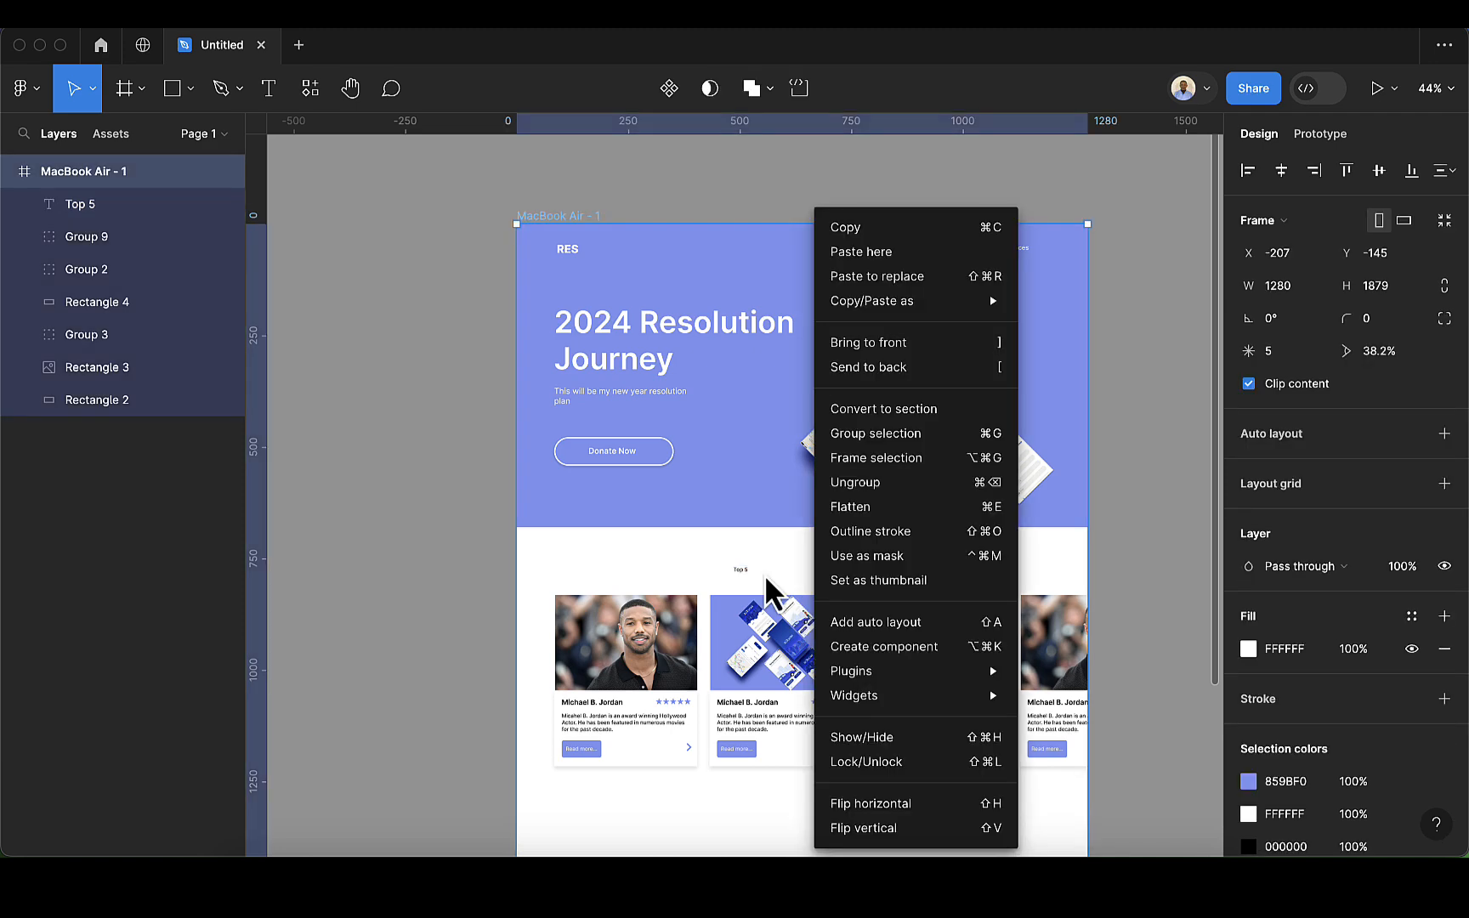
Step: Extend the "Top 5" text above the cards to read "Top 5 Inspiration"
scroll(734, 577, up, 5)
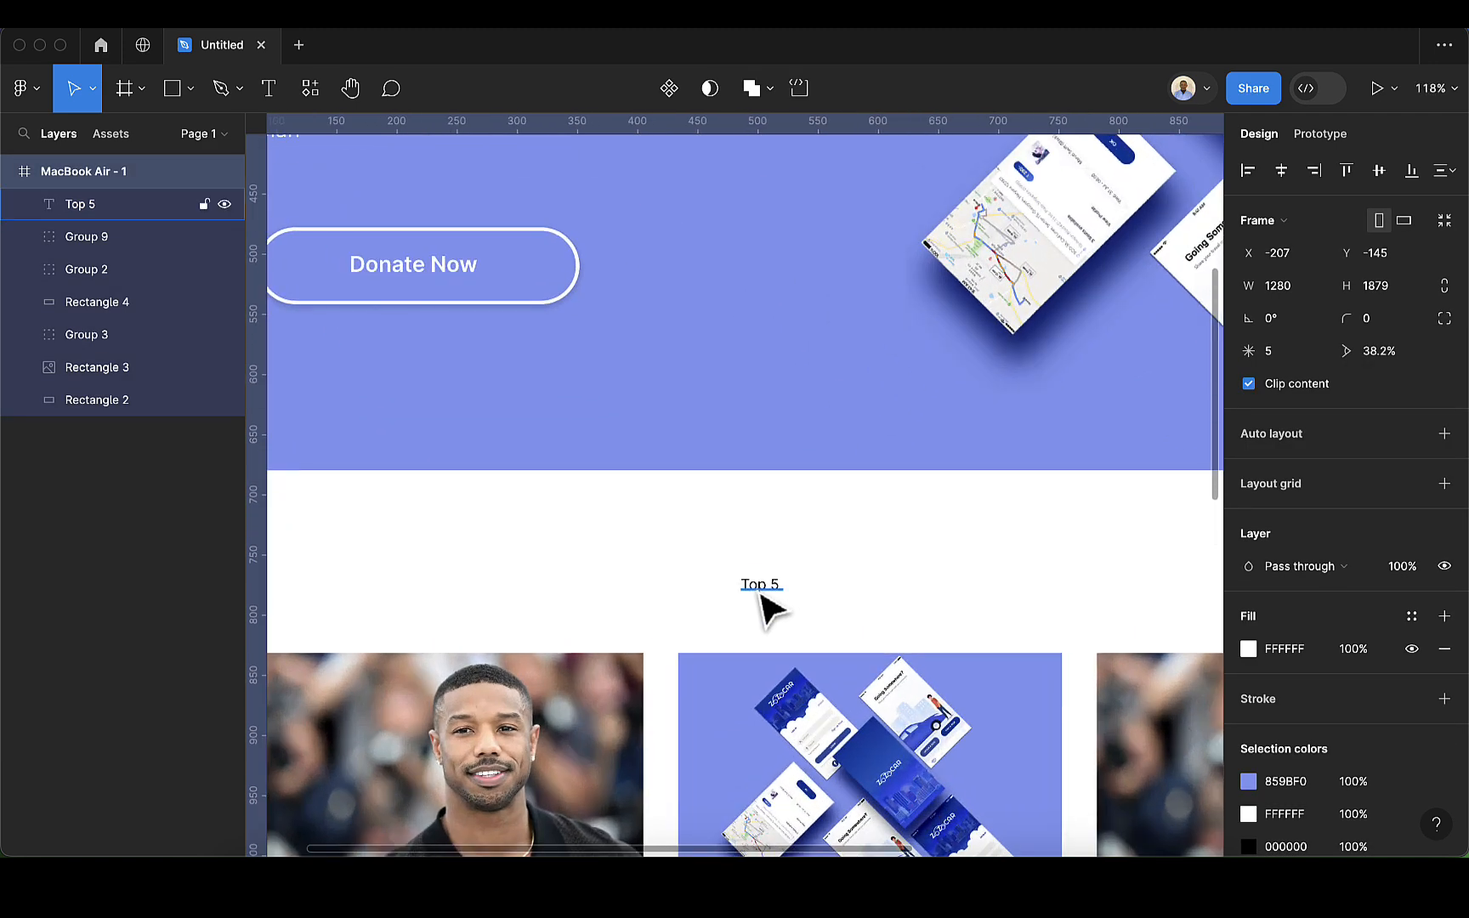
click(761, 586)
double_click(762, 586)
click(774, 585)
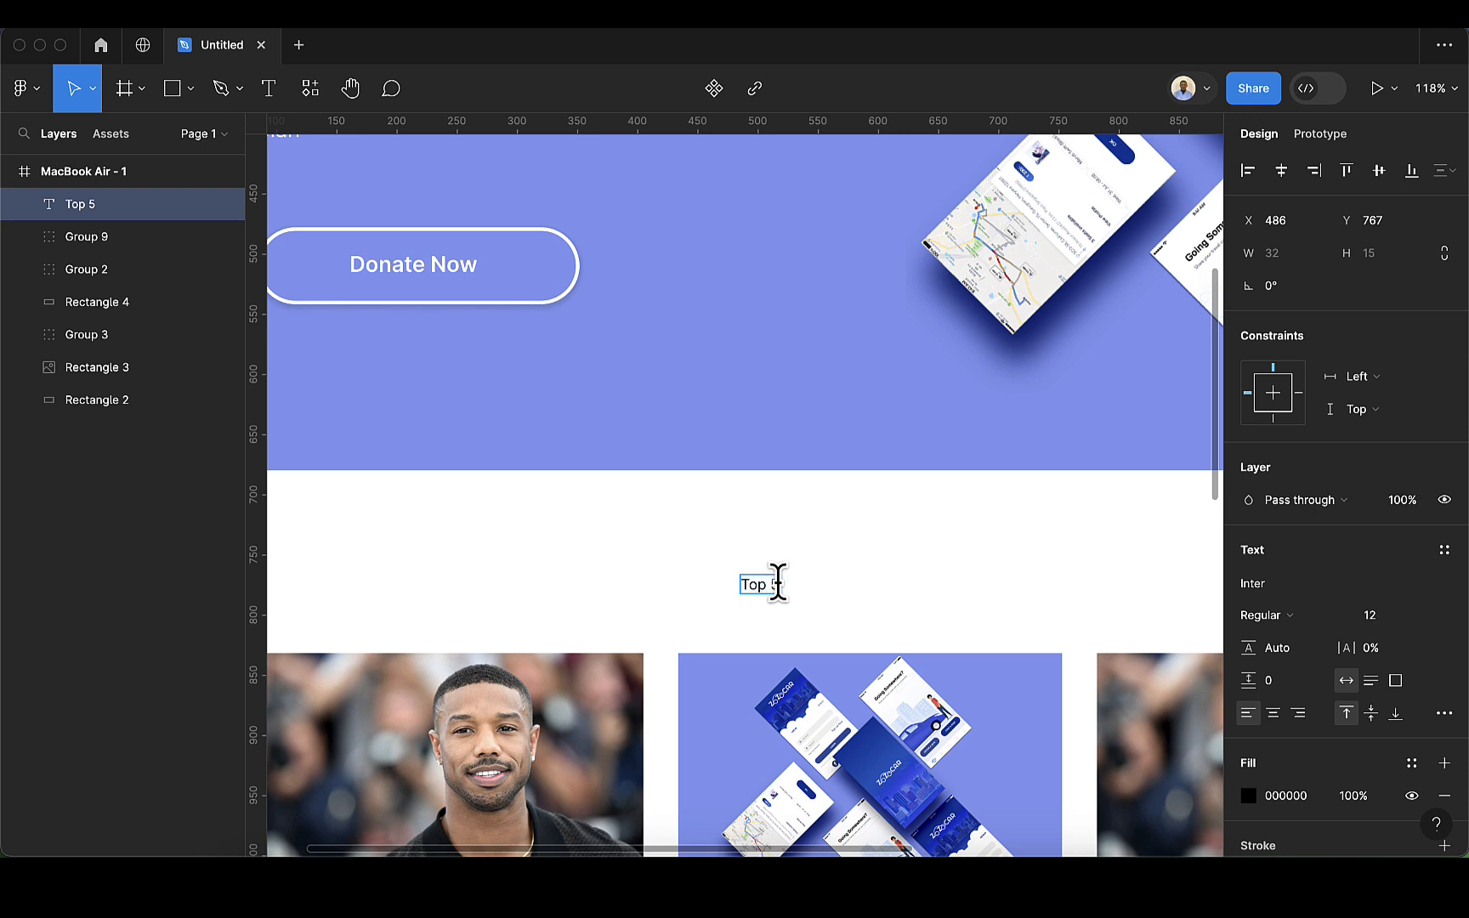
text(Inspiration)
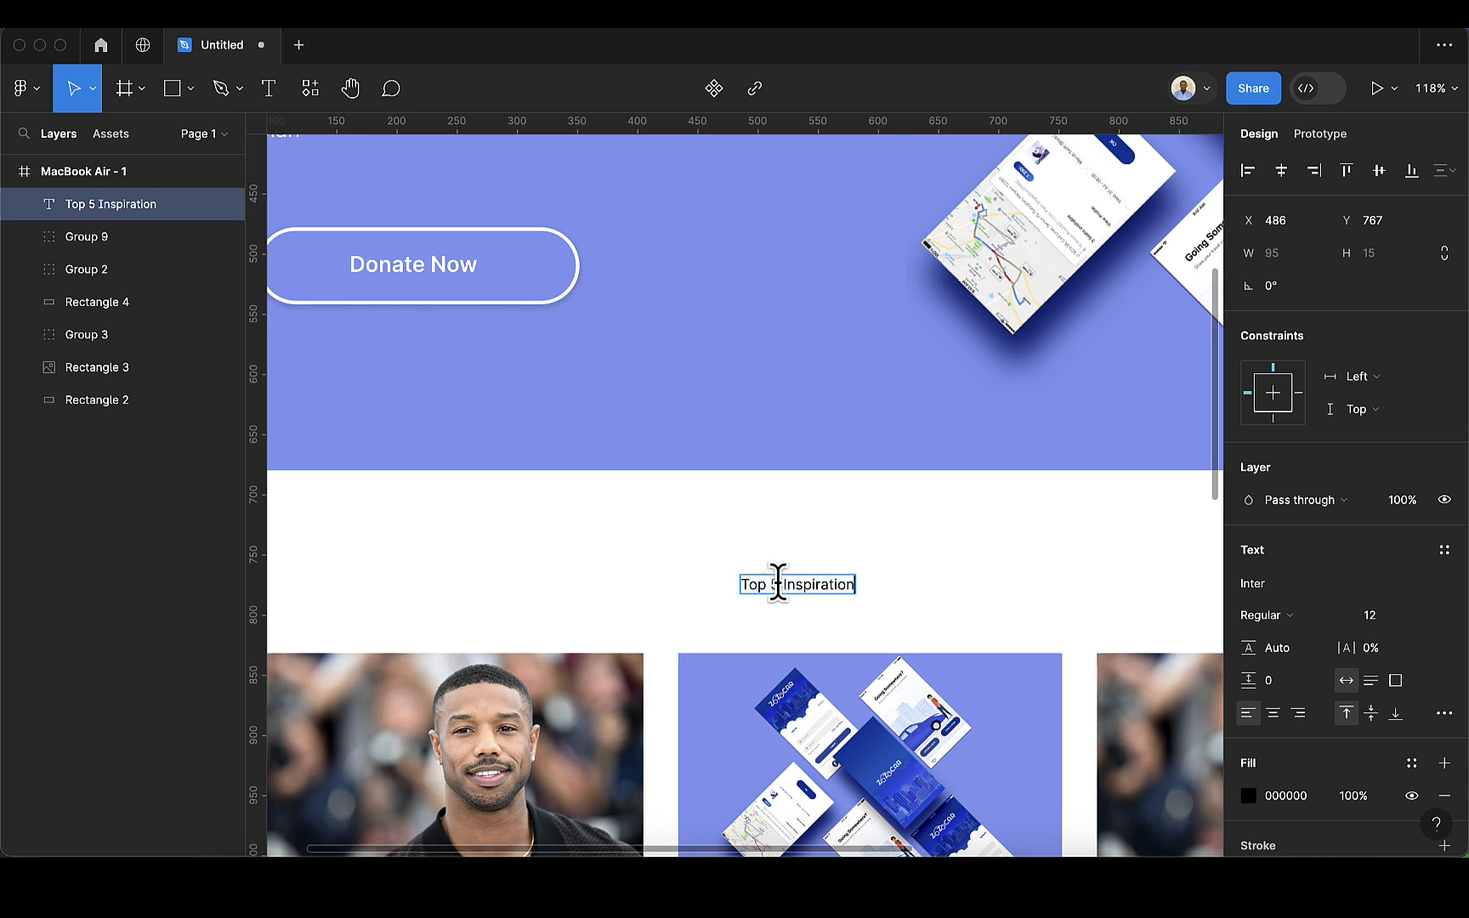
key(Escape)
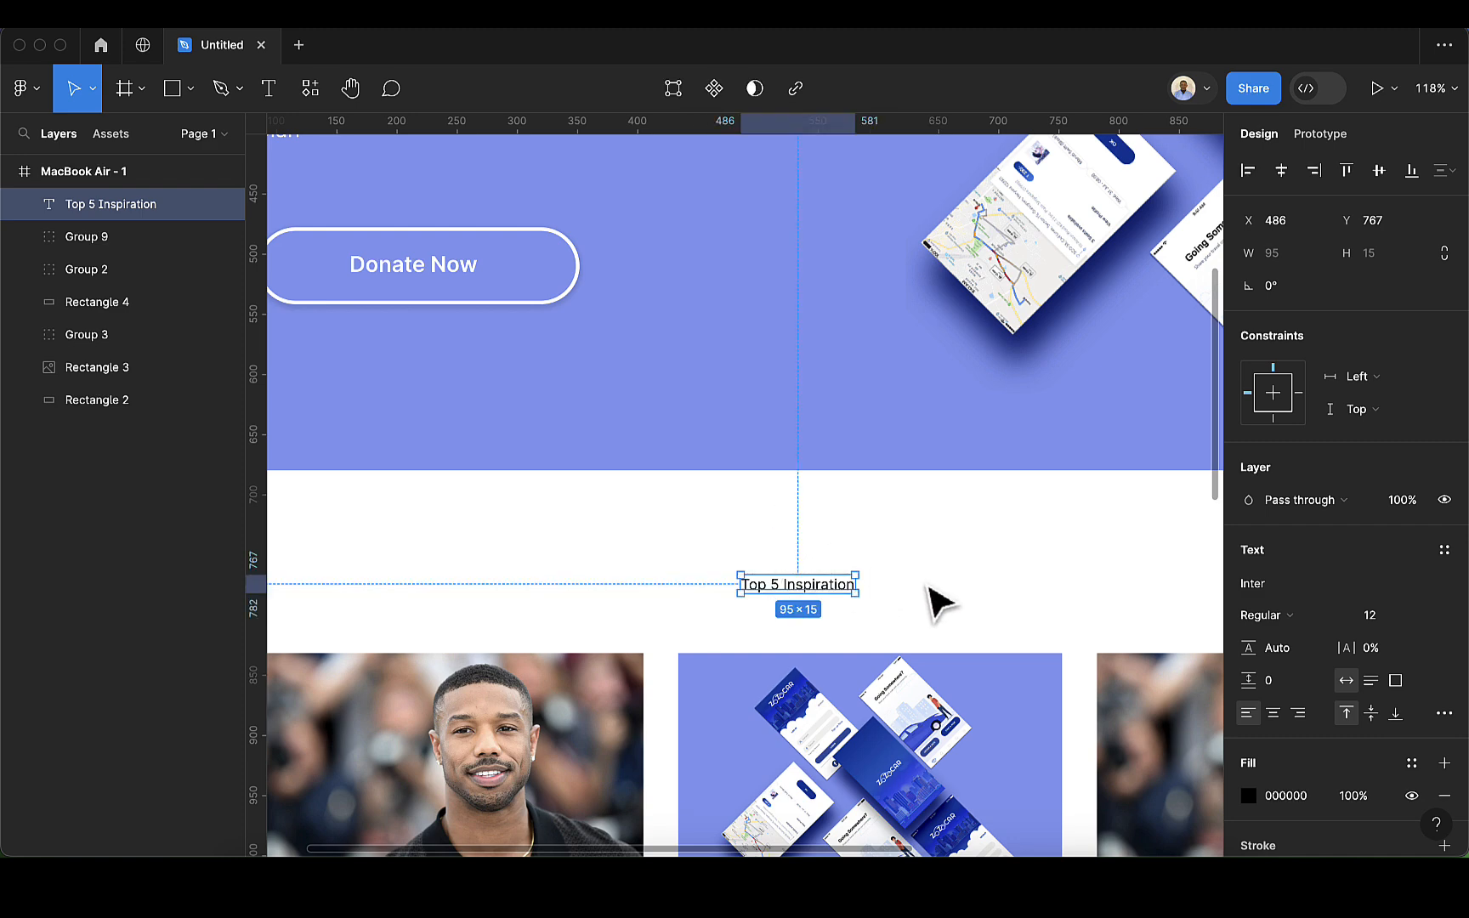
Step: Set the font size of the "Top 5 Inspiration" heading to 34
scroll(935, 604, down, 3)
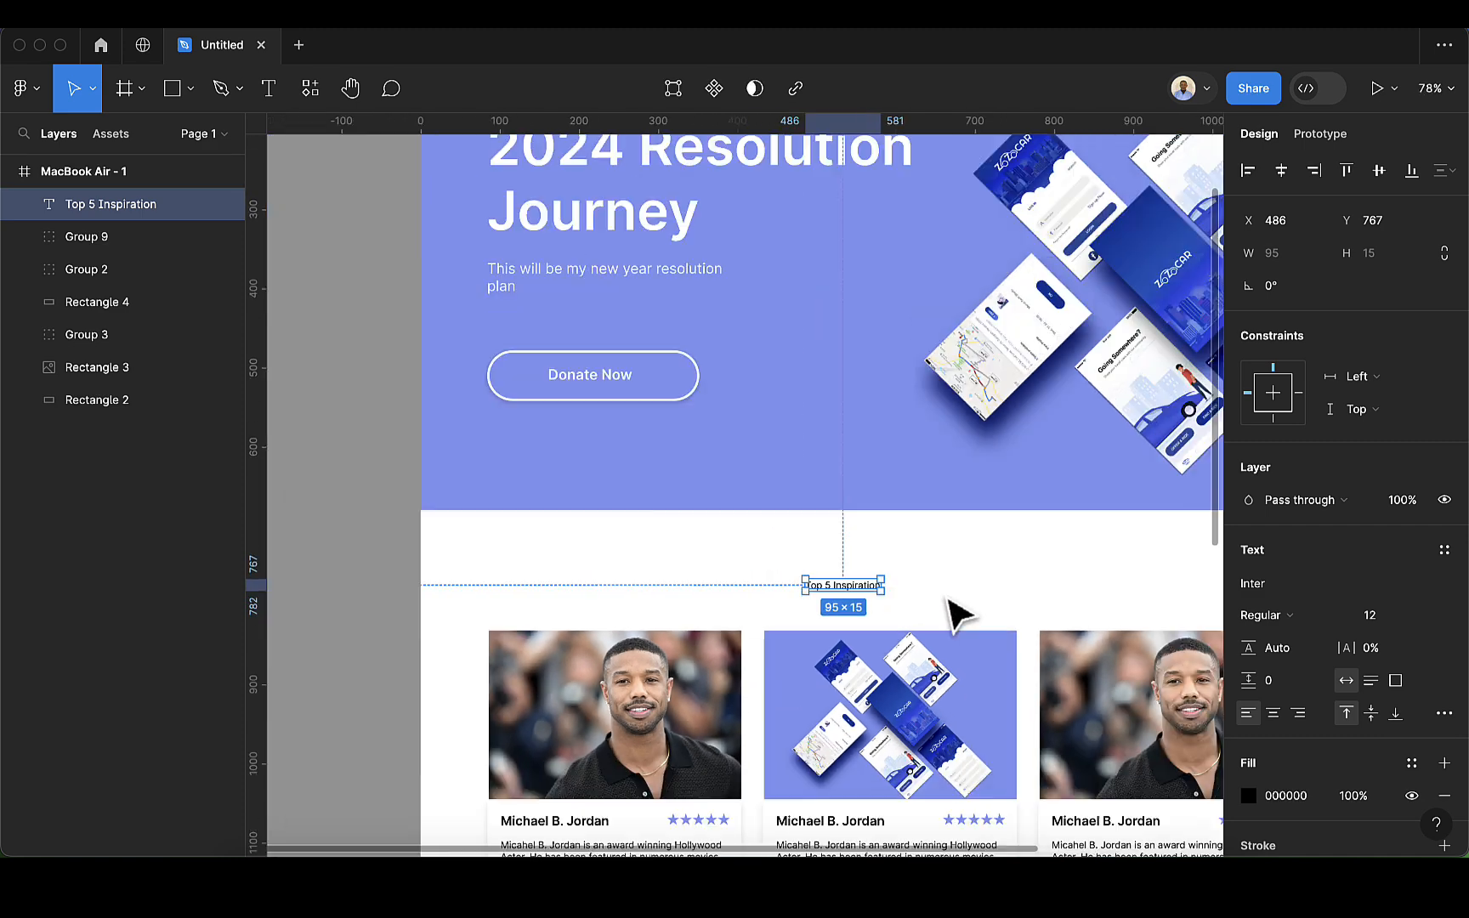
click(1396, 620)
text(34)
key(Return)
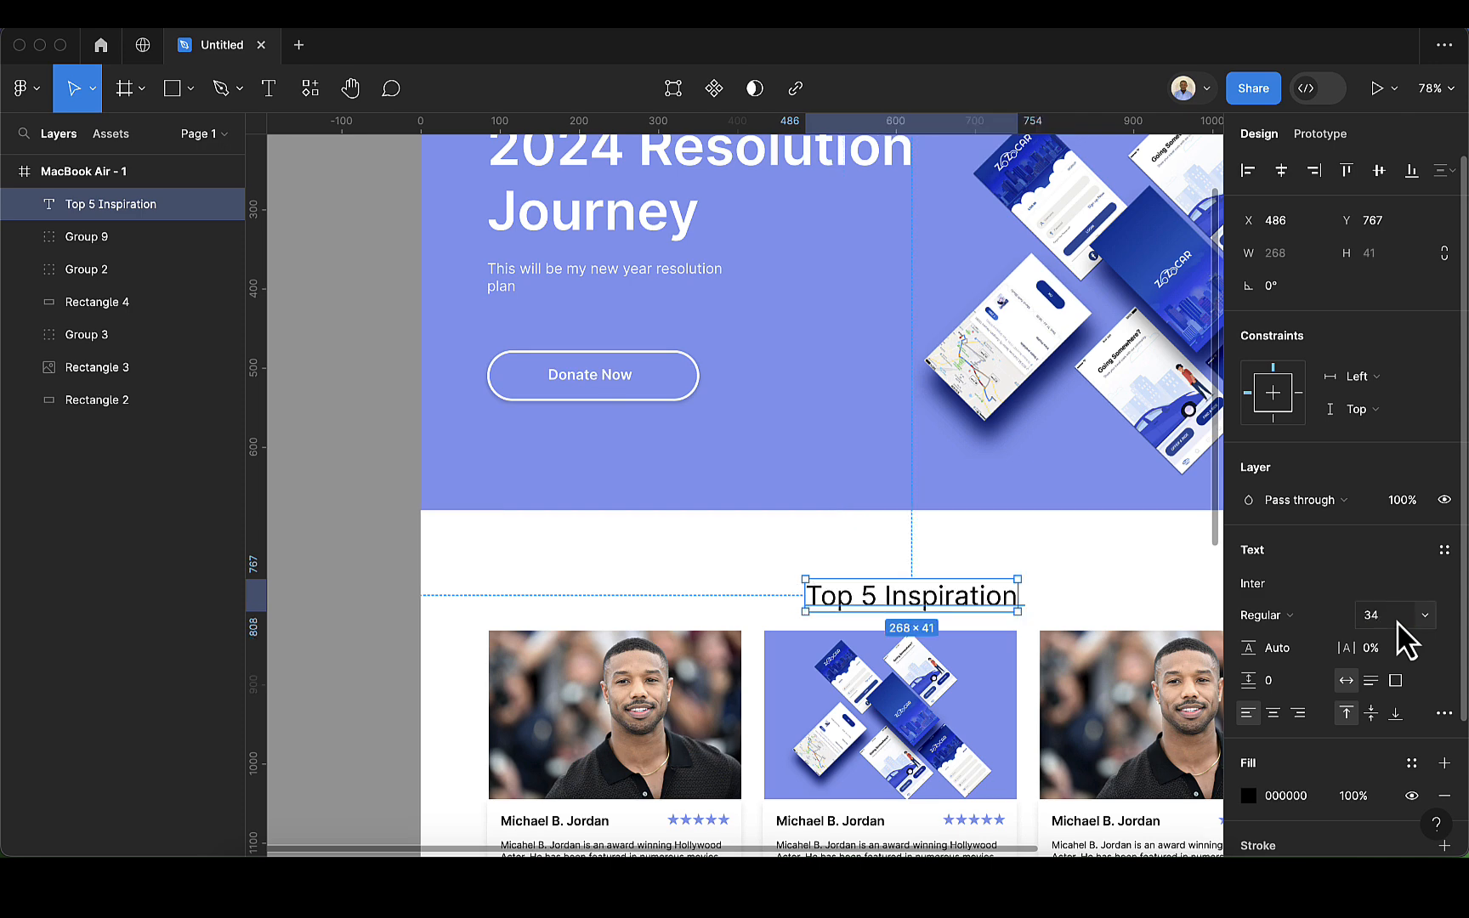
Step: Reposition the heading to X 541, Y 735, vertically midway between the hero section and the card row
scroll(1016, 608, down, 3)
drag(1009, 604, 1033, 600)
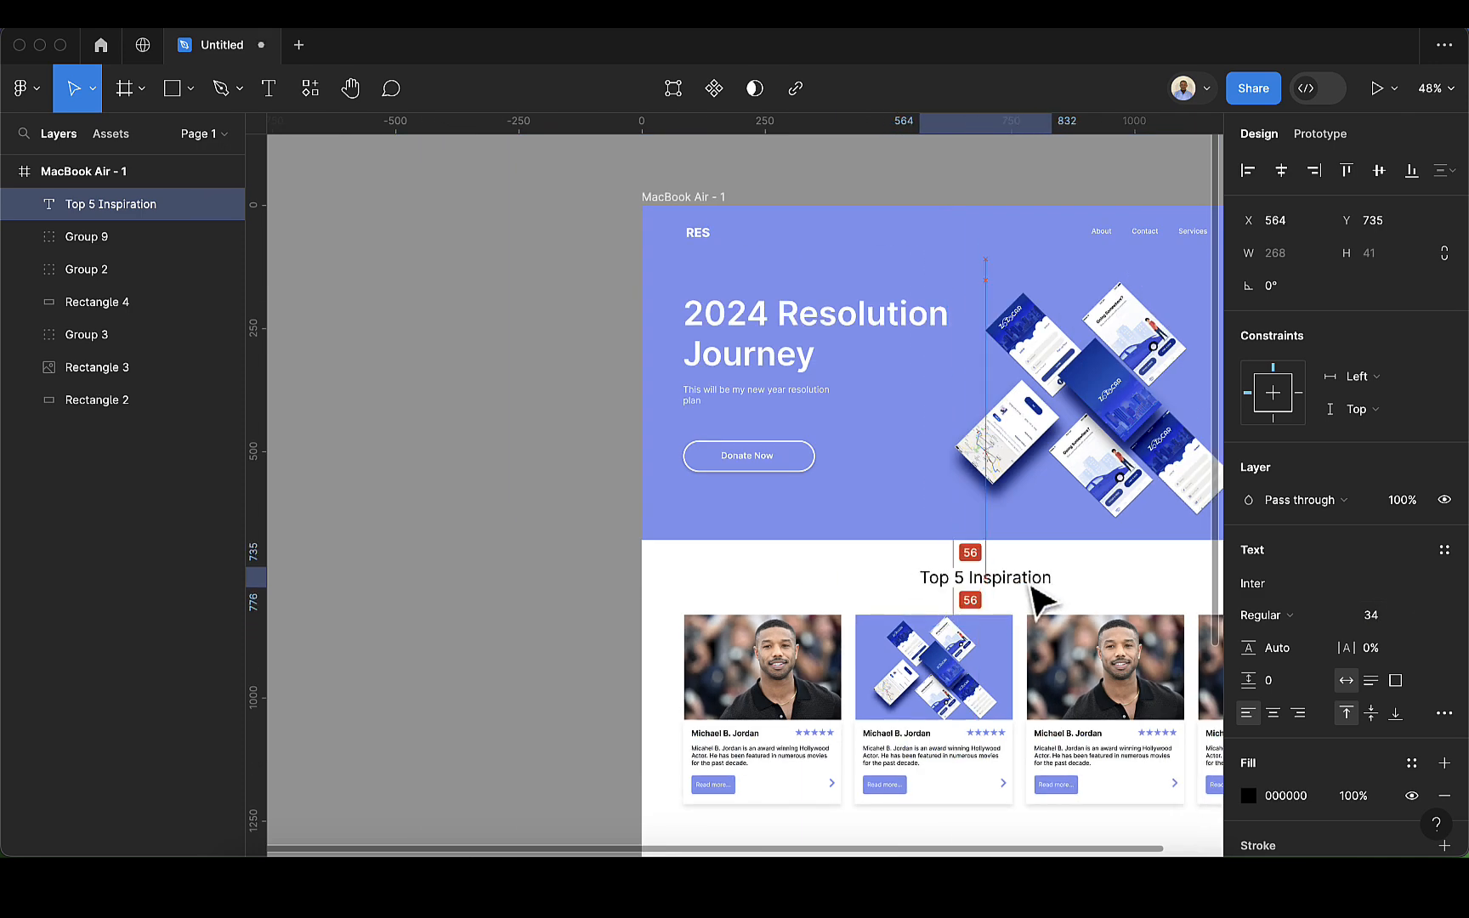
scroll(1035, 600, right, 2)
scroll(1039, 600, right, 3)
drag(731, 600, 720, 605)
Step: Make the "Top 5 Inspiration" heading Semi Bold and shift it horizontally to X 521, keeping it level
click(1283, 614)
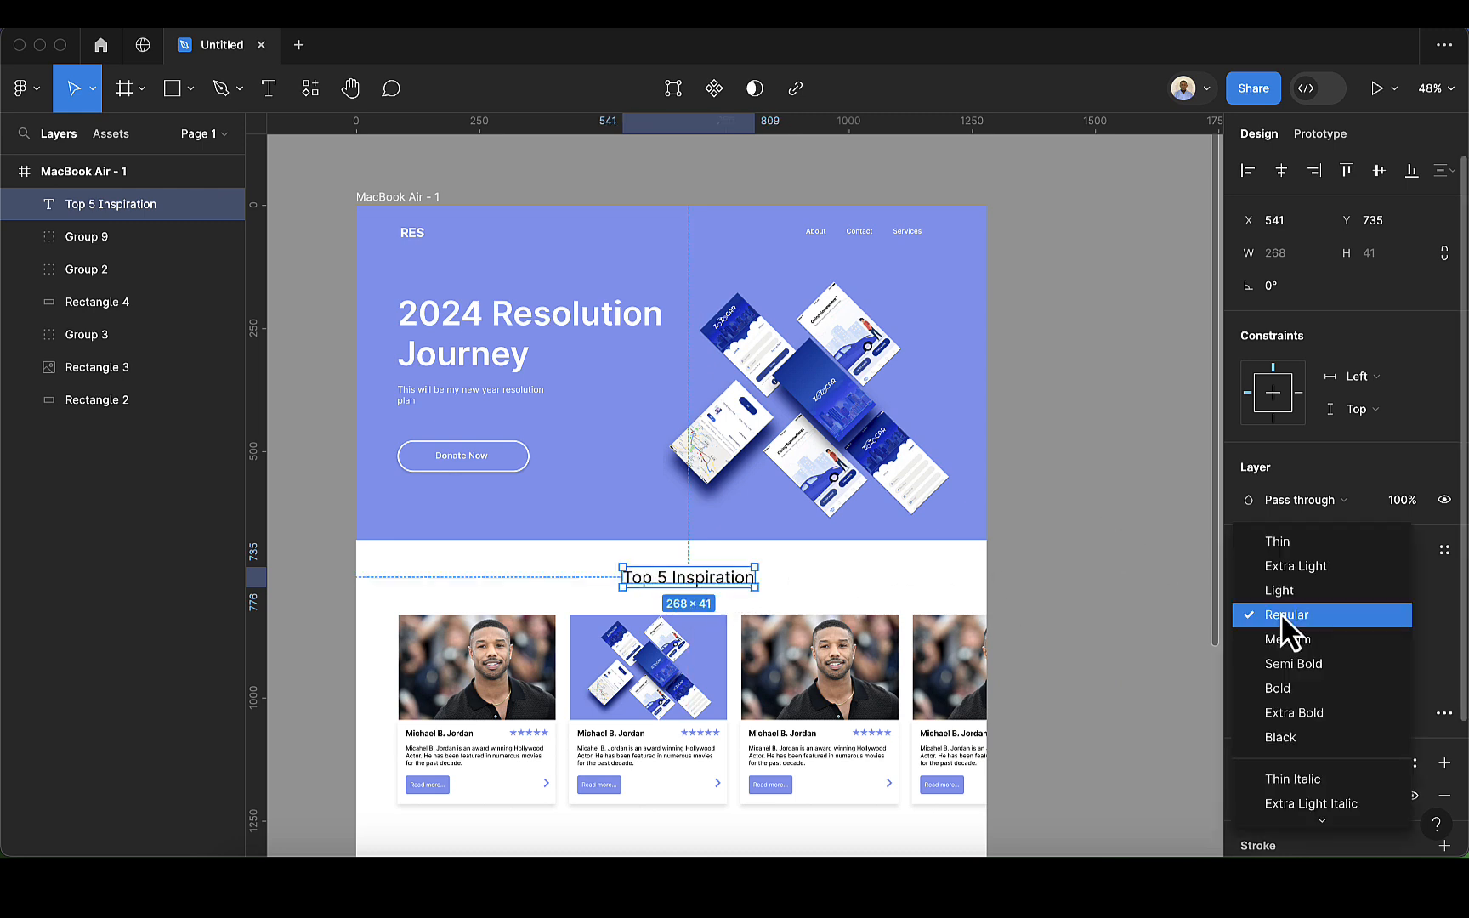
click(1284, 665)
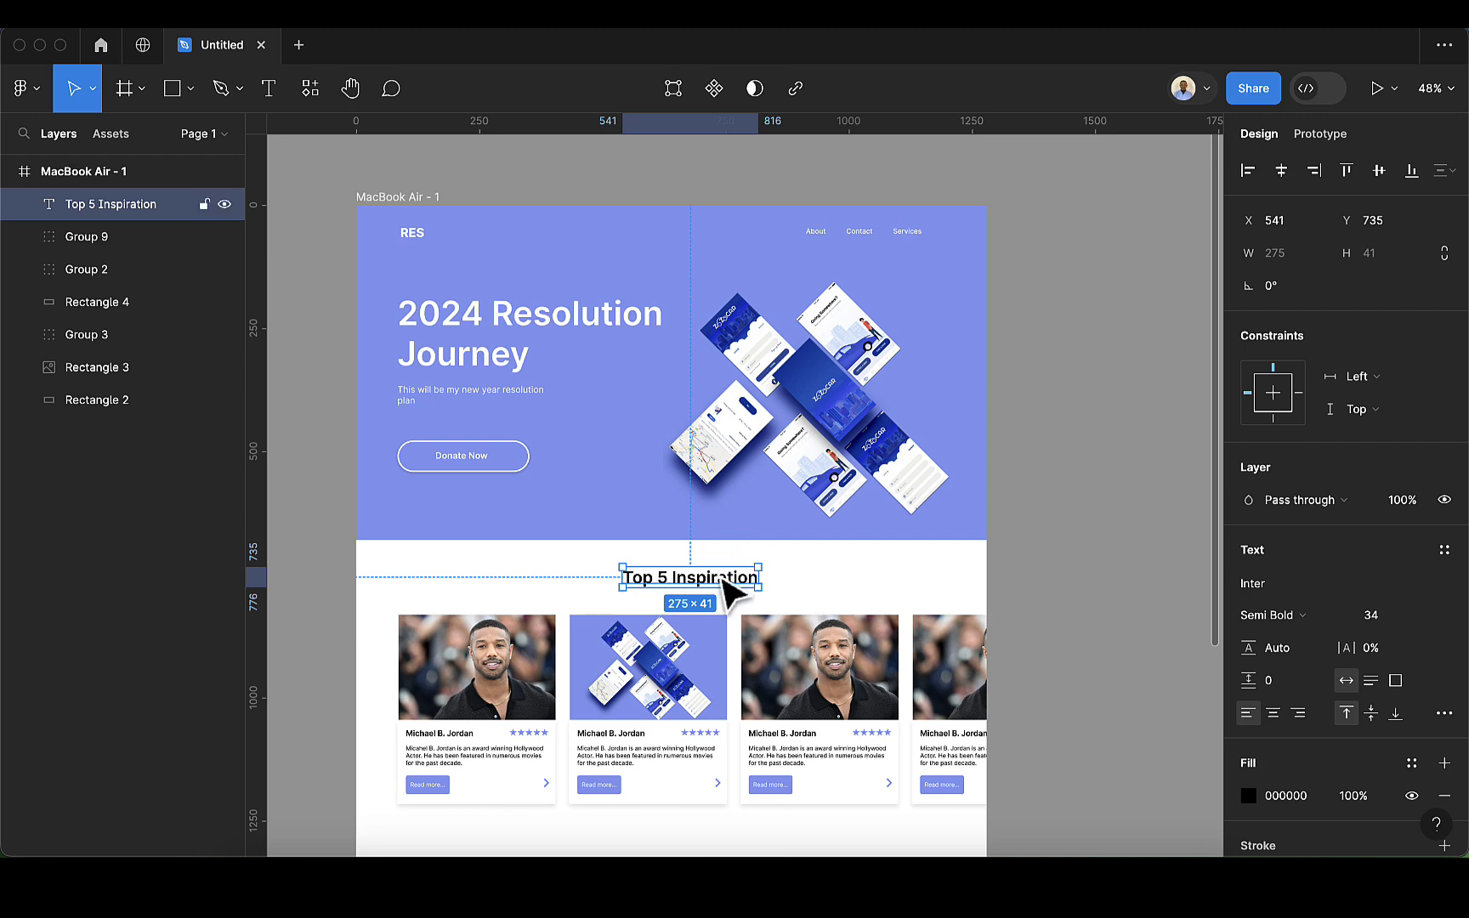
drag(715, 581, 704, 586)
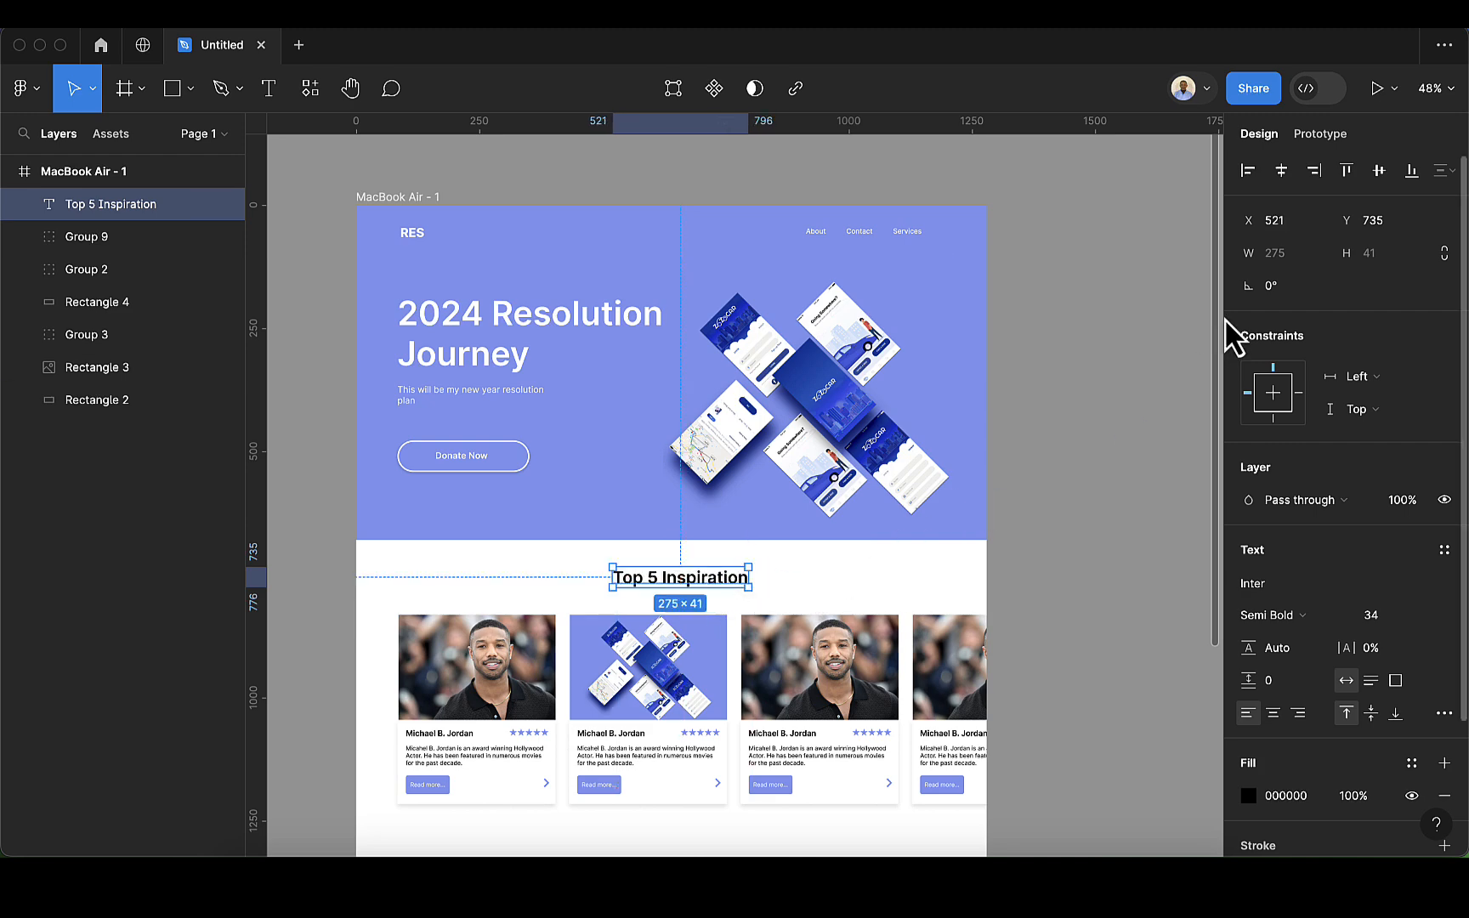
scroll(752, 701, down, 4)
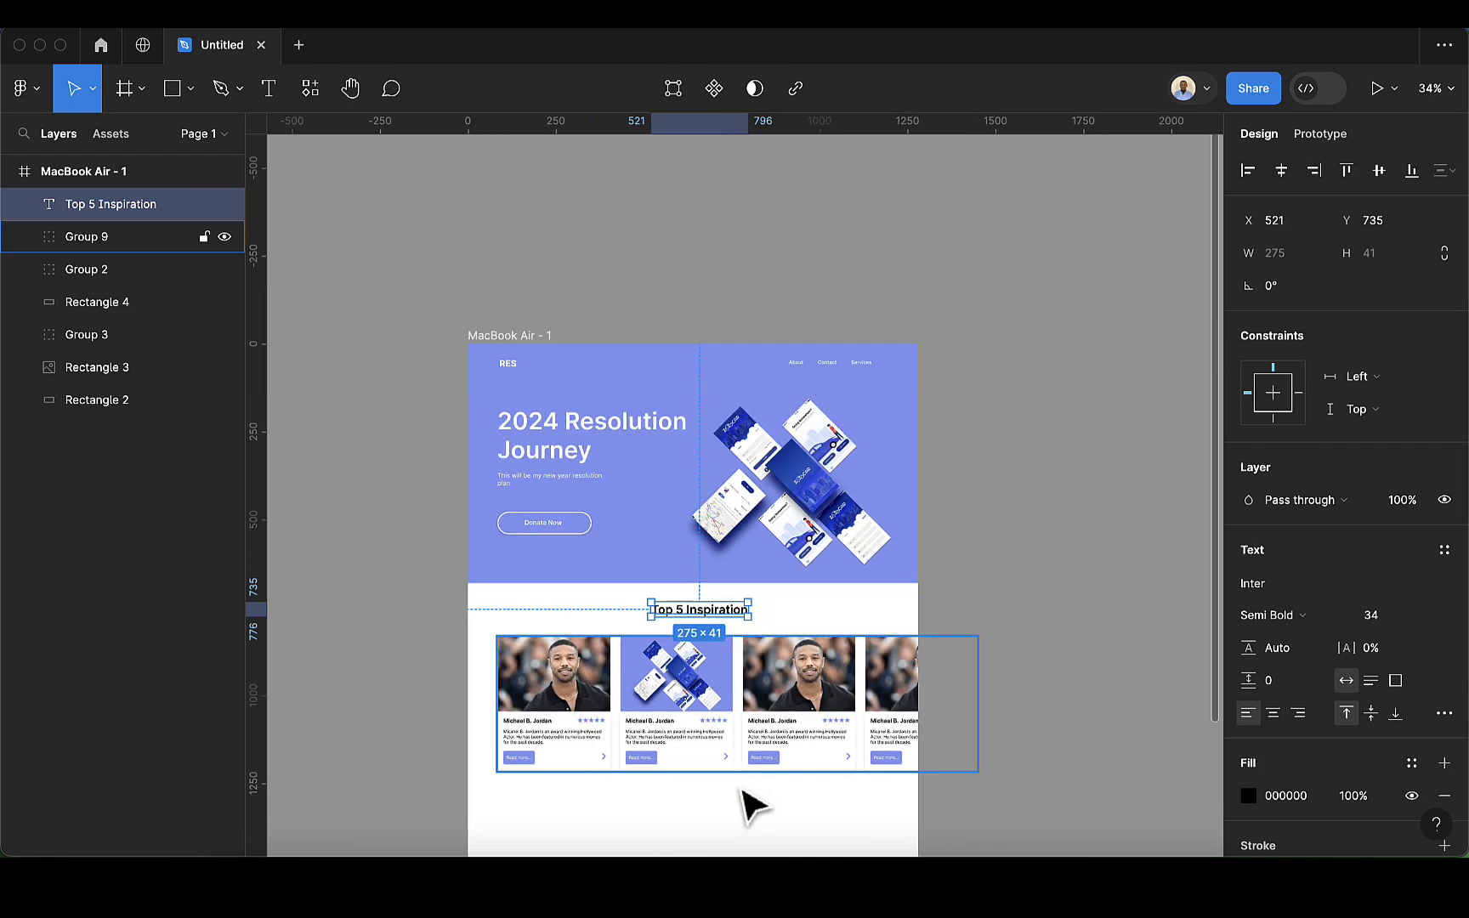
click(755, 818)
scroll(747, 813, up, 2)
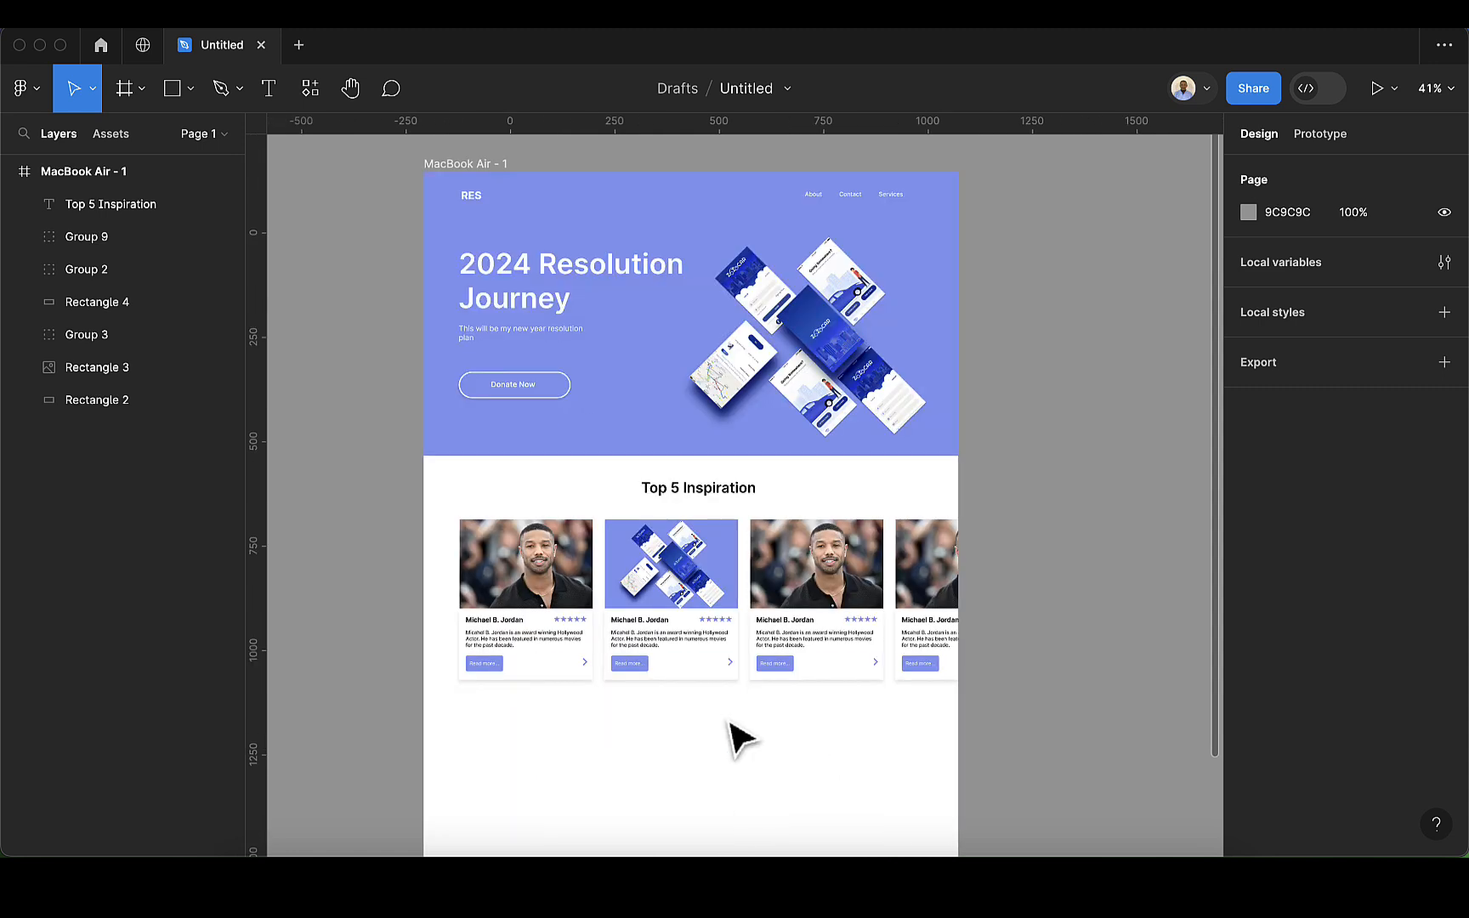